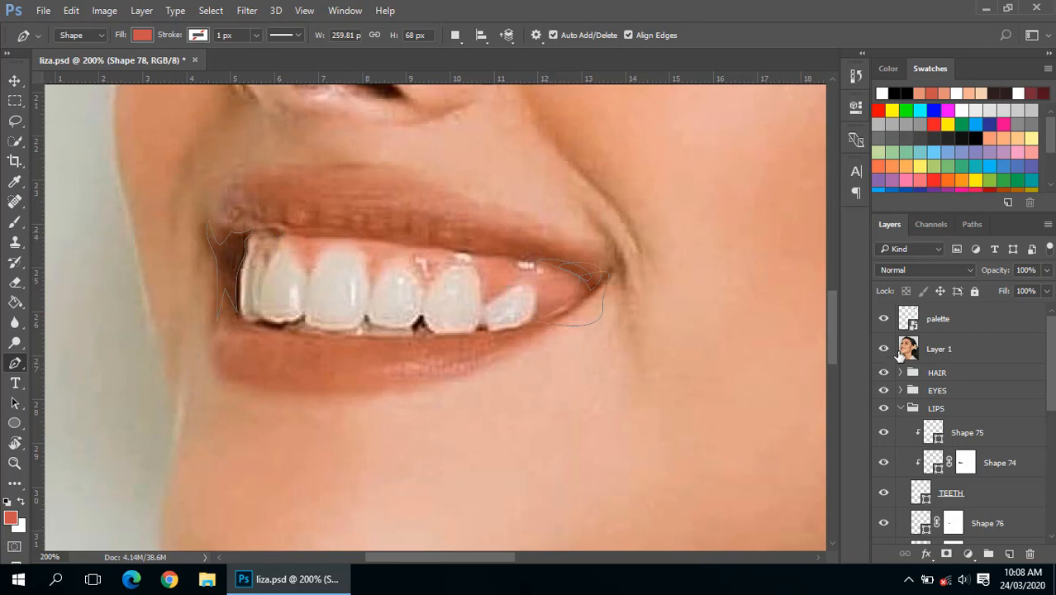
Hide the reference photo on Layer 1 and examine the vector mouth artwork underneath.
{"action": "left_click", "coordinate": [886, 353]}
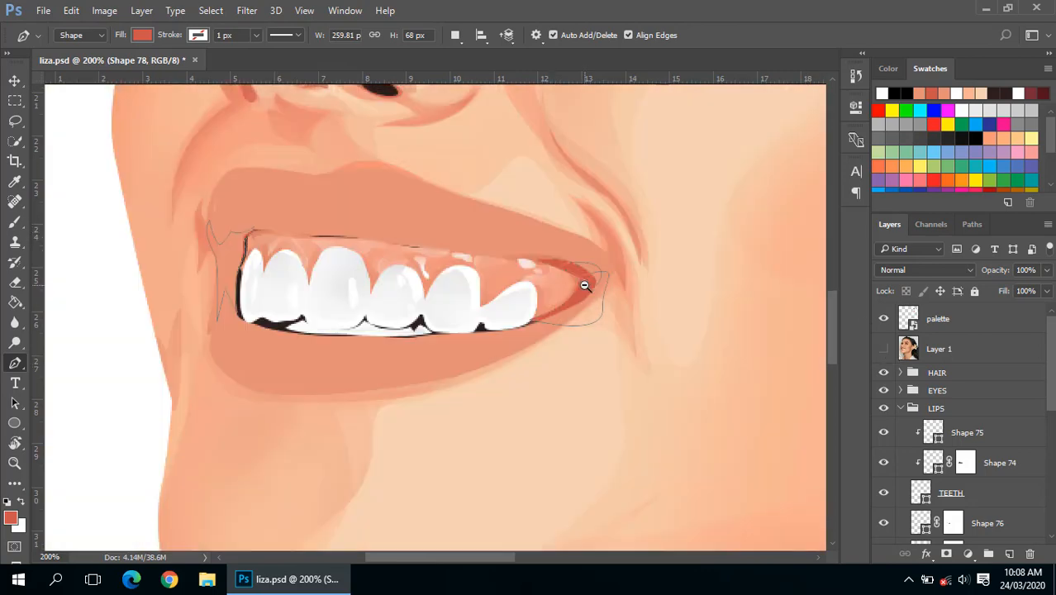
{"action": "scroll", "coordinate": [586, 285], "scroll_direction": "down", "scroll_amount": 3}
{"action": "scroll", "coordinate": [505, 316], "scroll_direction": "up", "scroll_amount": 3}
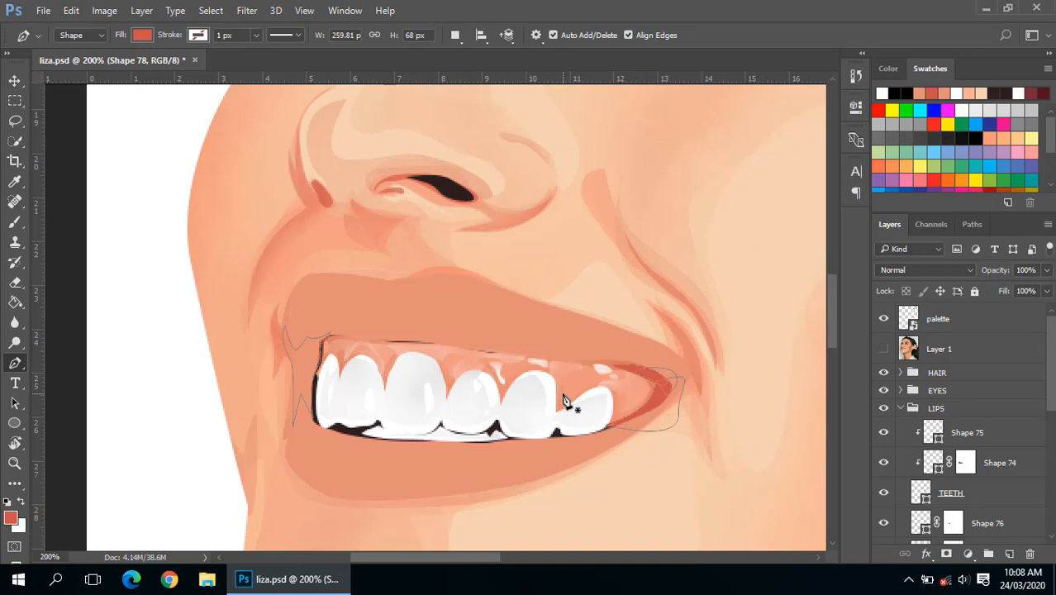
{"action": "scroll", "coordinate": [950, 446], "scroll_direction": "down", "scroll_amount": 1}
{"action": "scroll", "coordinate": [946, 417], "scroll_direction": "up", "scroll_amount": 1}
Find and select the base lip shape layer, Shape 70, below the INNER layer in the LIPS group.
{"action": "left_click", "coordinate": [959, 435]}
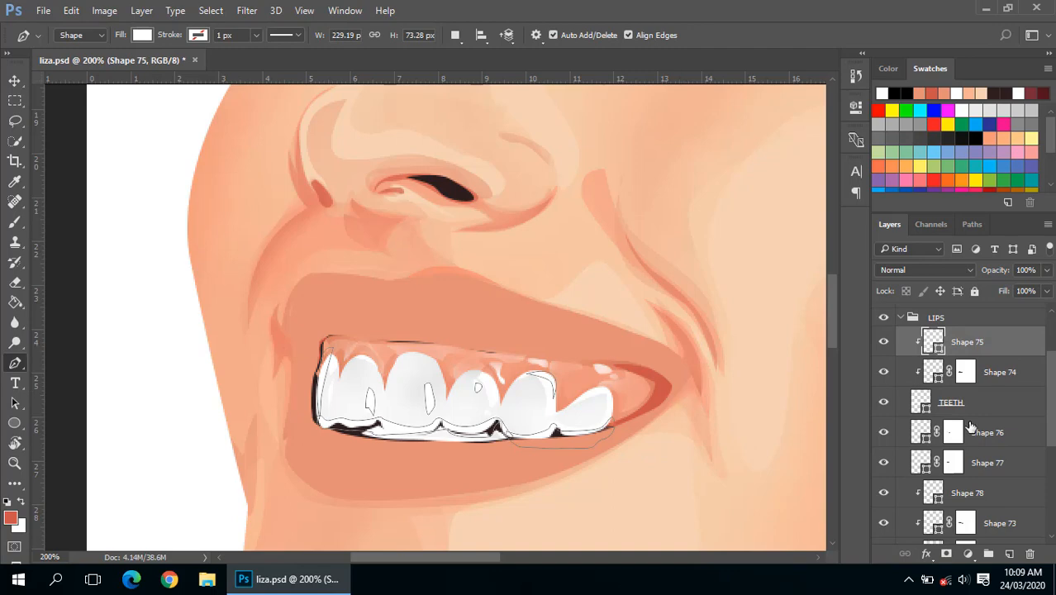
{"action": "scroll", "coordinate": [947, 442], "scroll_direction": "down", "scroll_amount": 3}
{"action": "left_click", "coordinate": [950, 495]}
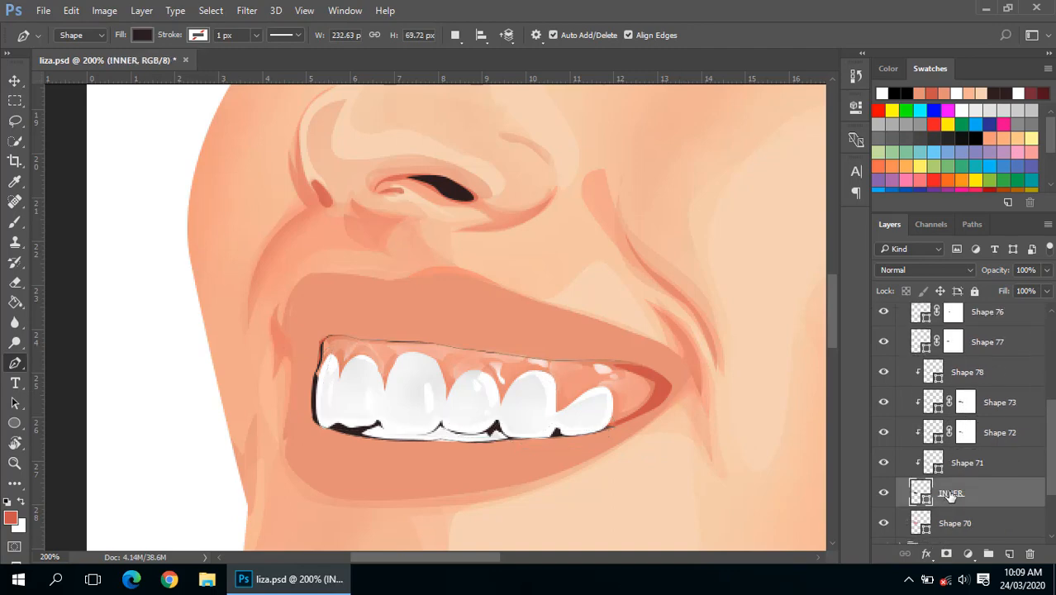
{"action": "scroll", "coordinate": [950, 495], "scroll_direction": "down", "scroll_amount": 1}
{"action": "left_click", "coordinate": [950, 494]}
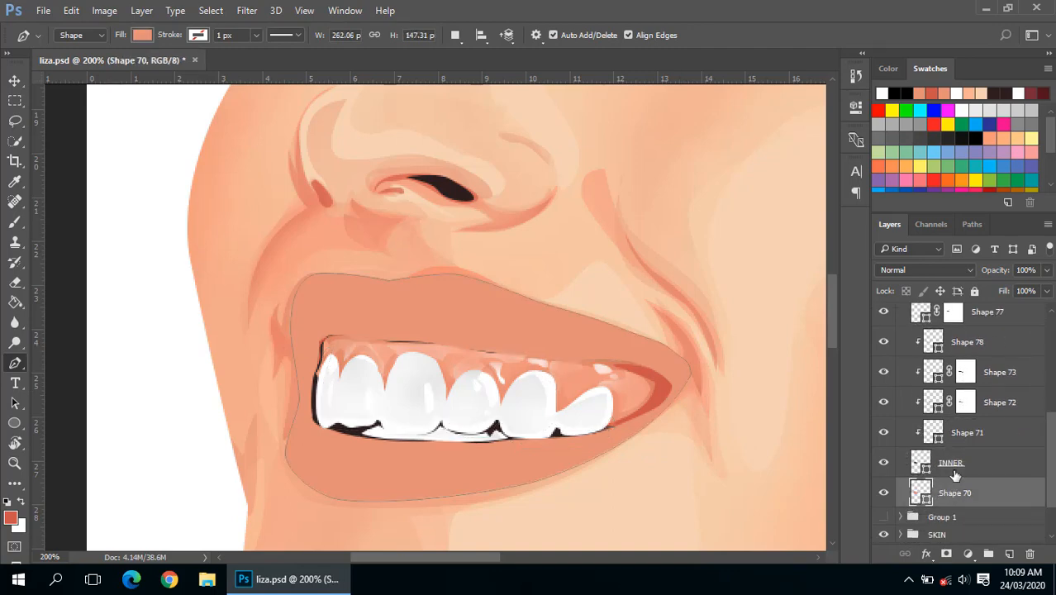
{"action": "left_click", "coordinate": [955, 475]}
{"action": "left_click", "coordinate": [950, 495]}
{"action": "scroll", "coordinate": [955, 460], "scroll_direction": "up", "scroll_amount": 5}
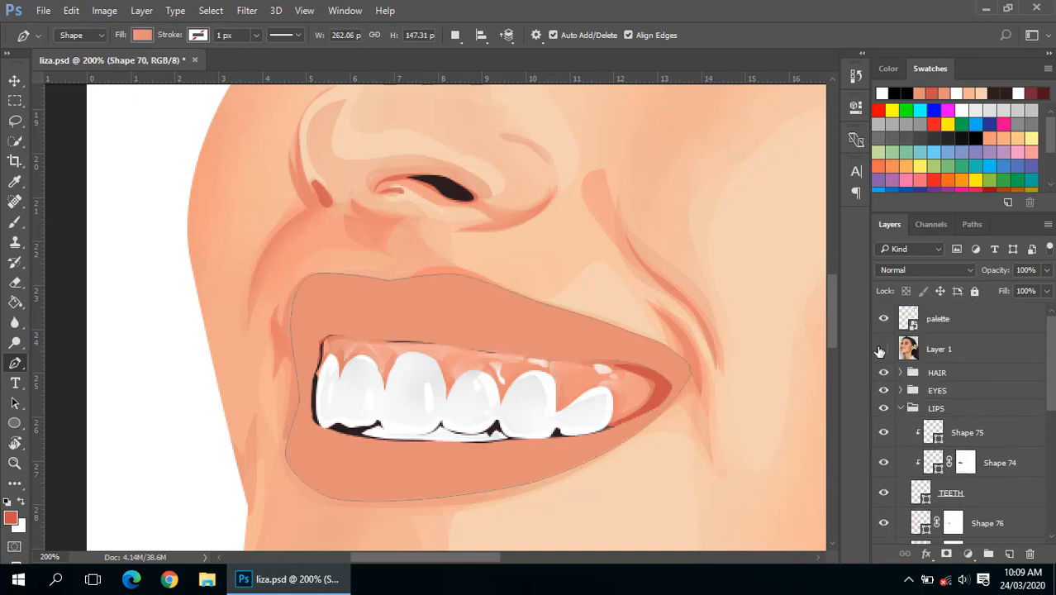
Show the reference photo on Layer 1 again, keeping the base lip layer Shape 70 selected for tracing.
{"action": "left_click", "coordinate": [883, 349]}
{"action": "scroll", "coordinate": [976, 395], "scroll_direction": "down", "scroll_amount": 5}
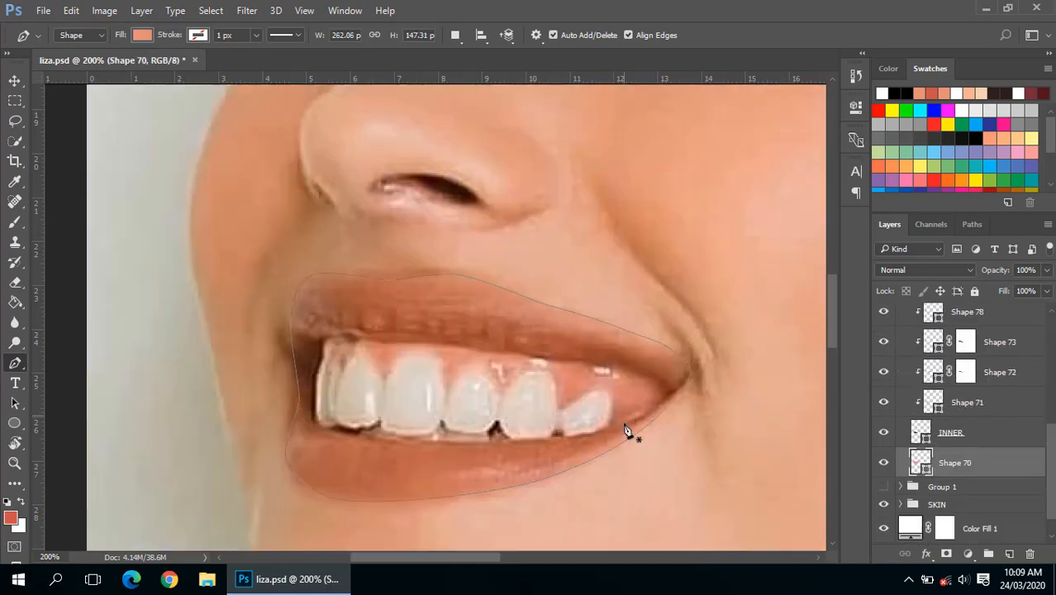
{"action": "left_click_drag", "start_coordinate": [626, 430], "coordinate": [639, 361]}
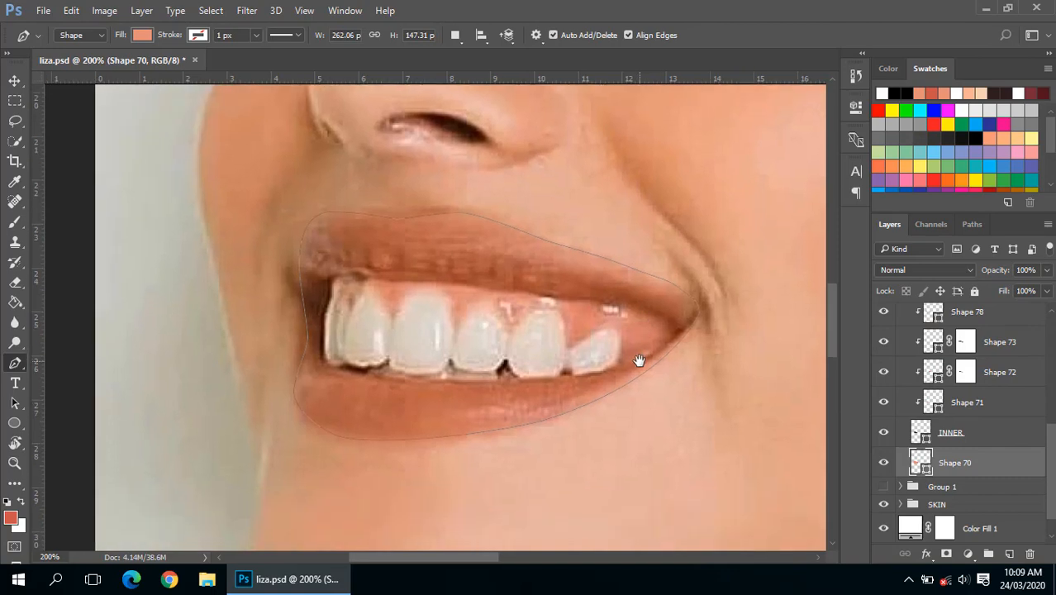
{"action": "scroll", "coordinate": [950, 425], "scroll_direction": "down", "scroll_amount": 1}
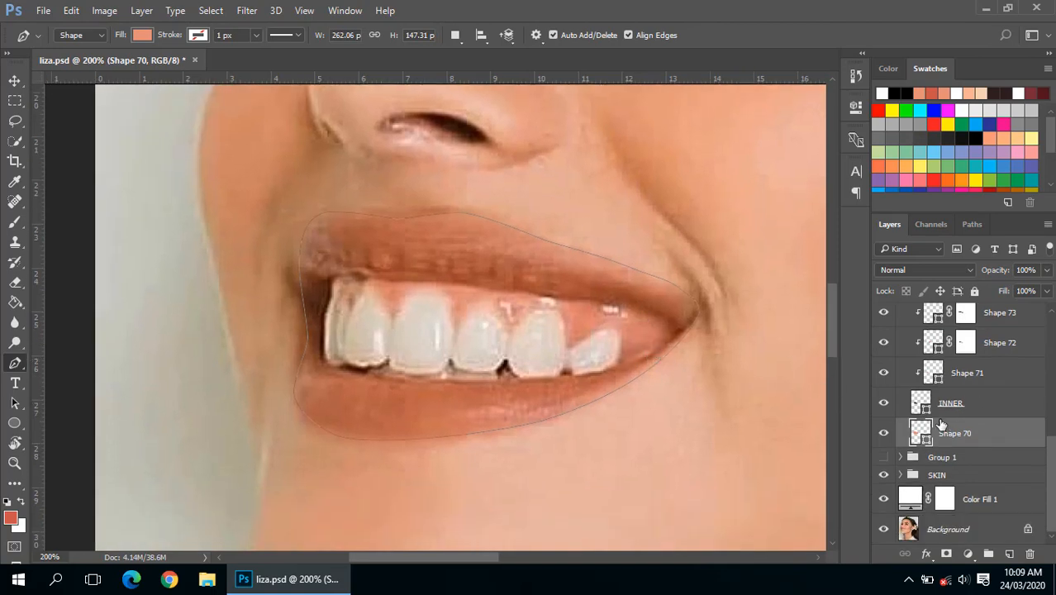
{"action": "scroll", "coordinate": [946, 425], "scroll_direction": "up", "scroll_amount": 1}
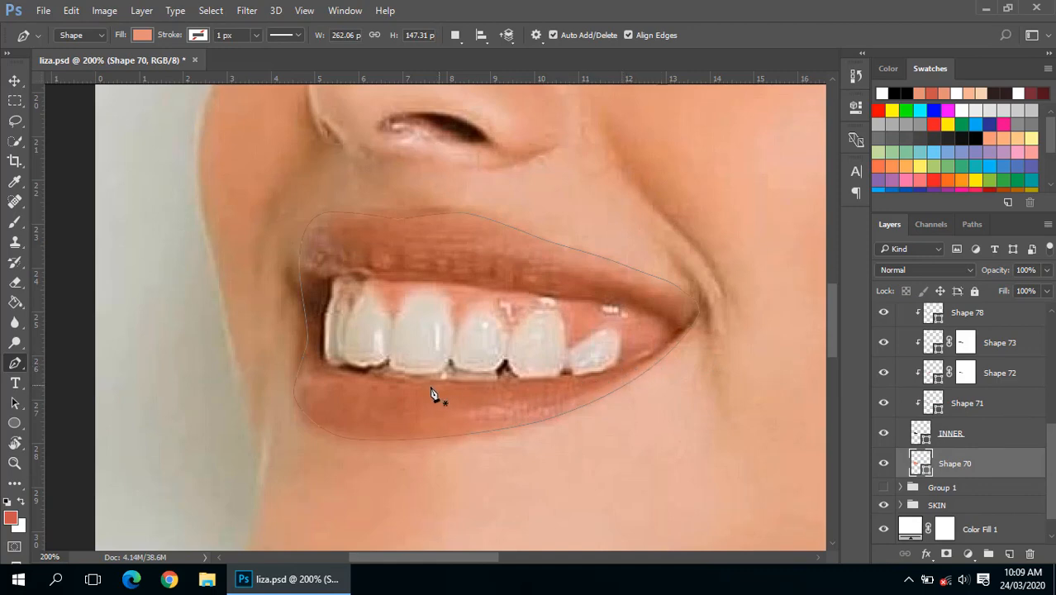
Start a Pen tool shape tracing the lower lip's dark area from beneath the teeth to the mouth corner nearest the ear.
{"action": "left_click", "coordinate": [371, 379]}
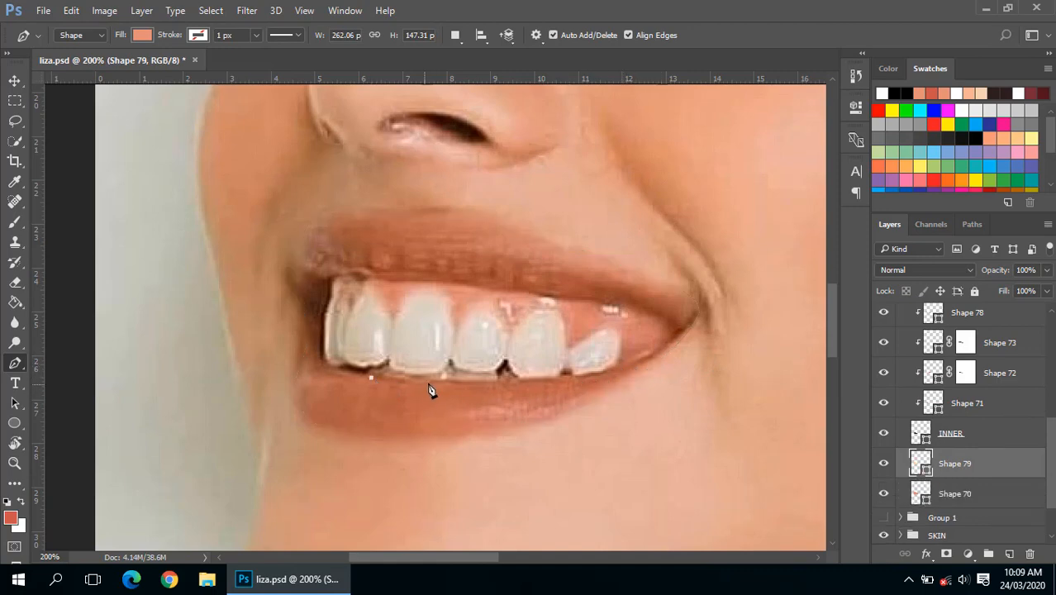
{"action": "left_click", "coordinate": [498, 387]}
{"action": "left_click_drag", "start_coordinate": [490, 404], "coordinate": [548, 403]}
{"action": "left_click", "coordinate": [599, 383]}
{"action": "left_click_drag", "start_coordinate": [655, 361], "coordinate": [703, 307]}
{"action": "left_click", "coordinate": [703, 298]}
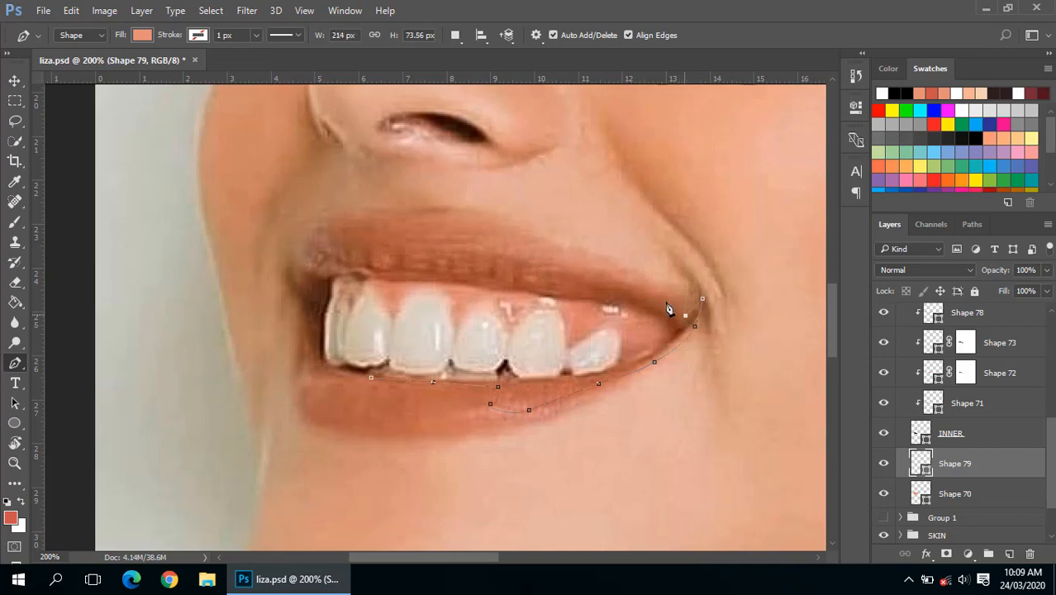
Continue the pen outline along the upper lip's dark, uneven shading toward the far mouth corner.
{"action": "left_click_drag", "start_coordinate": [630, 284], "coordinate": [547, 267]}
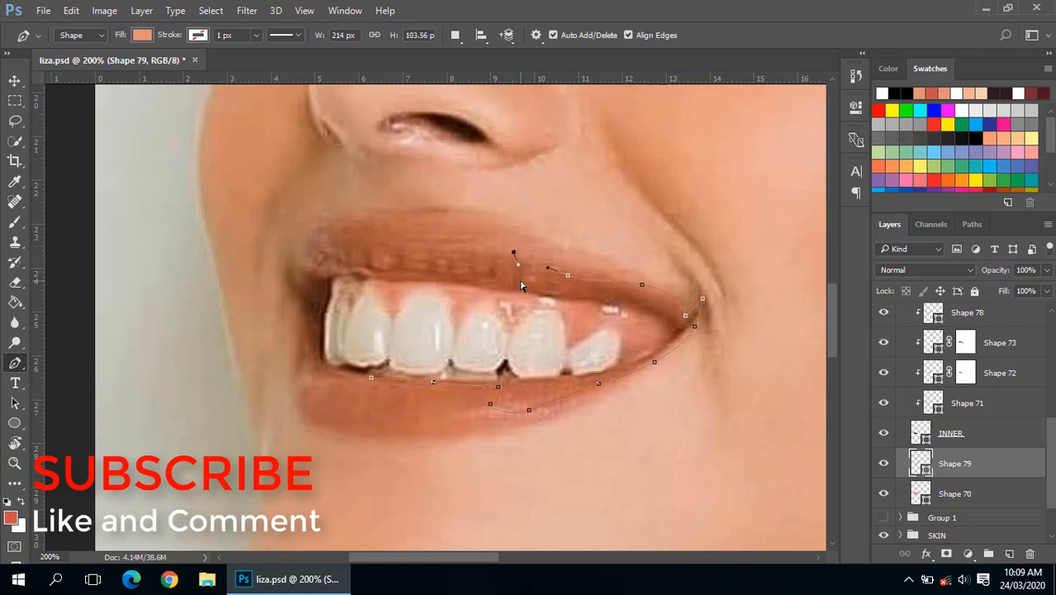
{"action": "left_click_drag", "start_coordinate": [500, 257], "coordinate": [495, 255]}
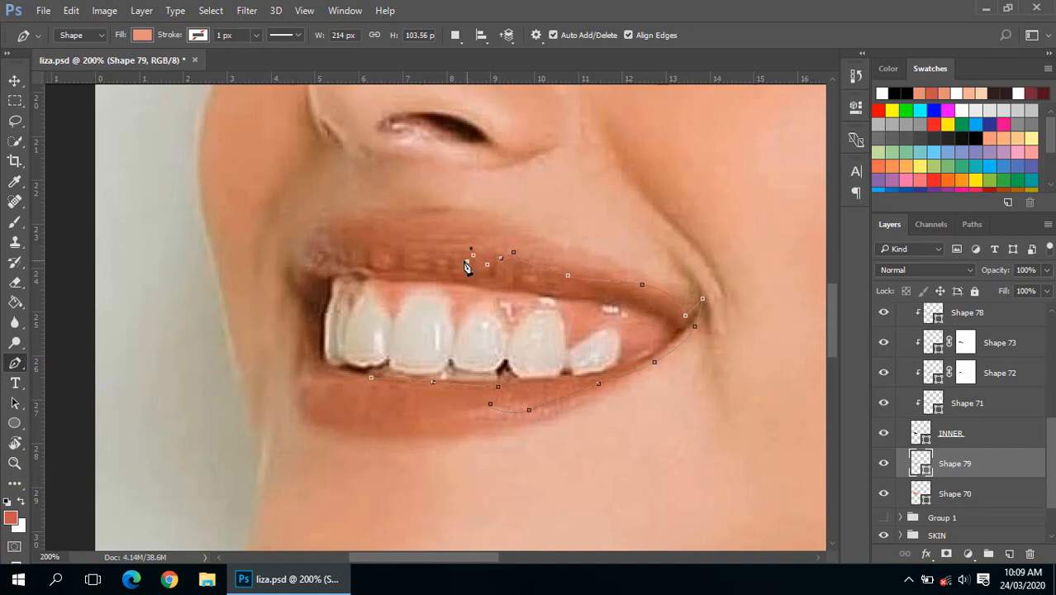
{"action": "left_click", "coordinate": [399, 246], "text": "alt"}
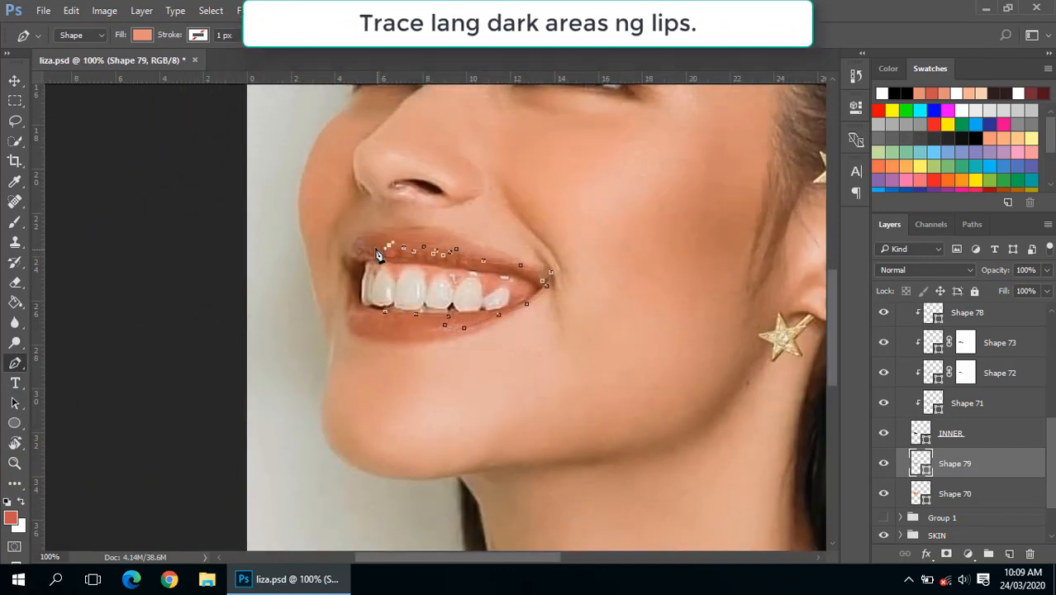
{"action": "left_click", "coordinate": [365, 247]}
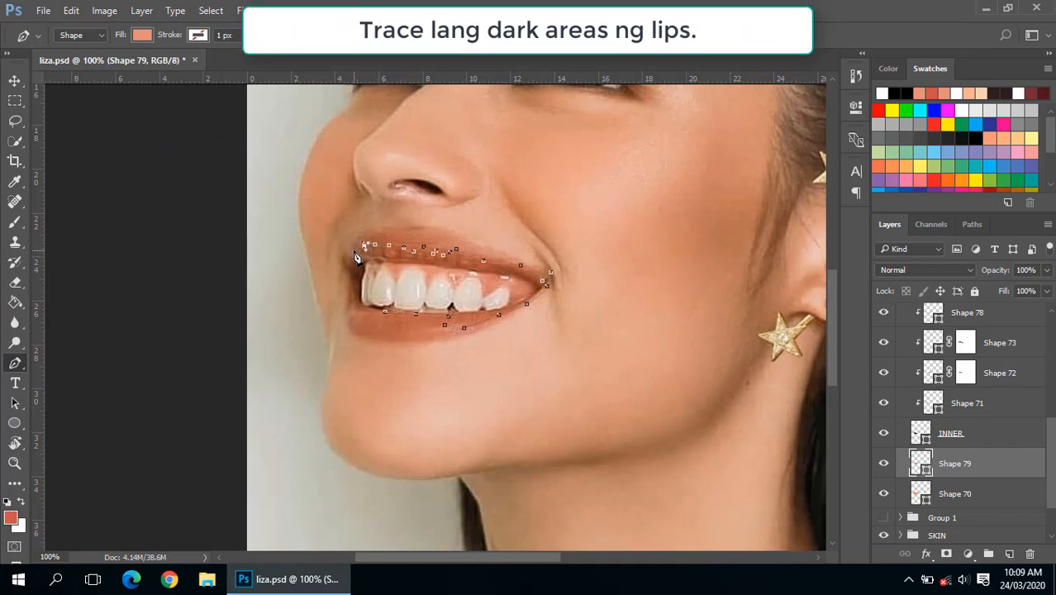
{"action": "left_click", "coordinate": [359, 245], "text": "ctrl"}
{"action": "left_click", "coordinate": [350, 230]}
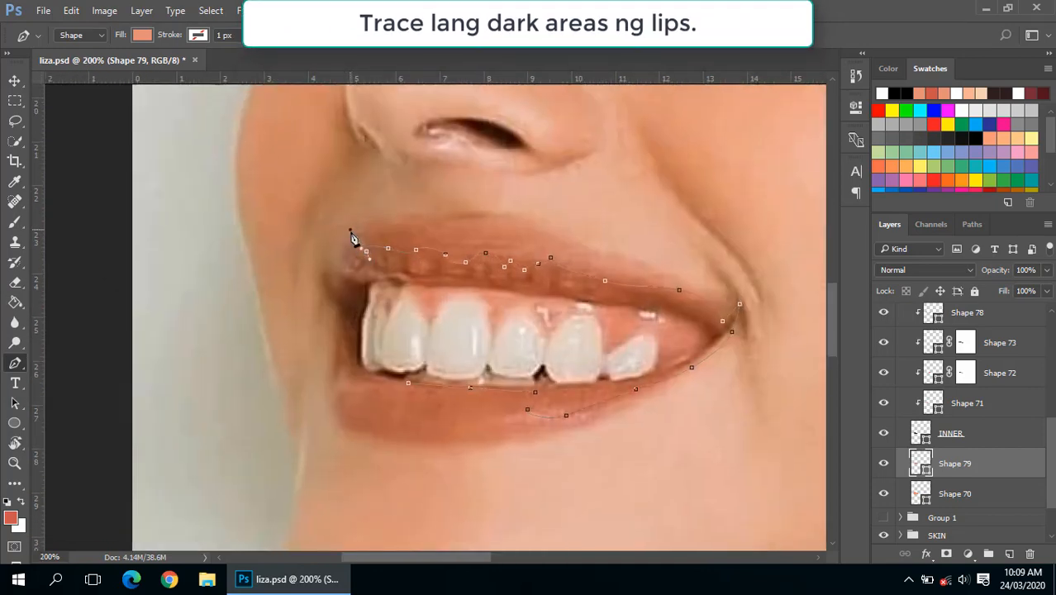
Trace the outline down around the far mouth corner and along the lower lip, closing the dark lip shape.
{"action": "left_click", "coordinate": [346, 282]}
{"action": "left_click_drag", "start_coordinate": [339, 317], "coordinate": [340, 330]}
{"action": "left_click_drag", "start_coordinate": [333, 386], "coordinate": [332, 419]}
{"action": "left_click", "coordinate": [353, 428]}
{"action": "left_click_drag", "start_coordinate": [371, 384], "coordinate": [379, 385]}
{"action": "left_click", "coordinate": [564, 361], "text": "alt"}
{"action": "left_click", "coordinate": [616, 360], "text": "alt"}
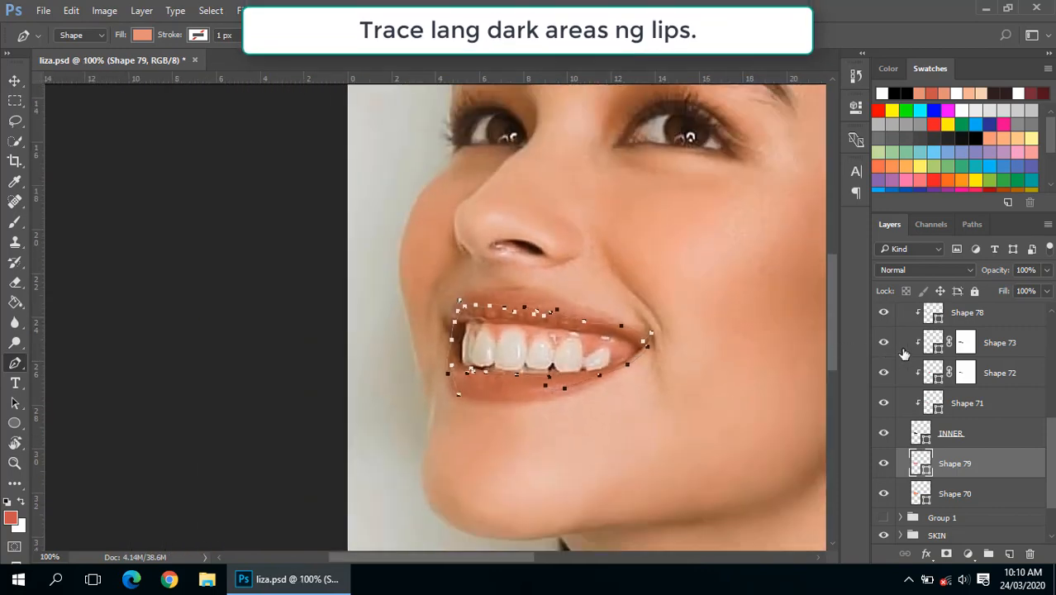
Hide the reference photo on Layer 1 and return to the new lip shading layer, Shape 79.
{"action": "scroll", "coordinate": [909, 360], "scroll_direction": "up", "scroll_amount": 5}
{"action": "left_click", "coordinate": [886, 354]}
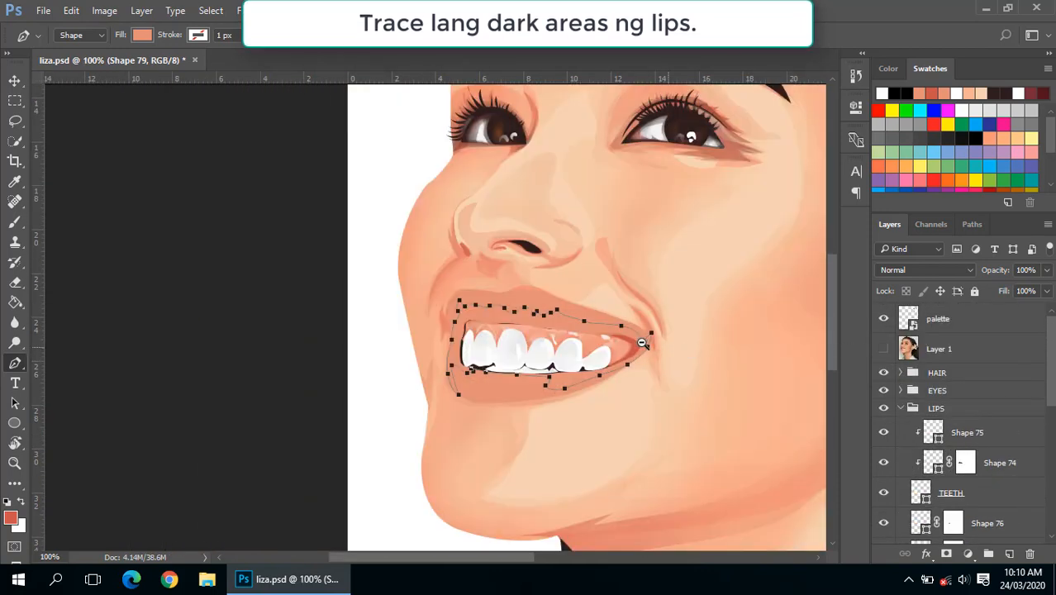
{"action": "scroll", "coordinate": [636, 342], "scroll_direction": "down", "scroll_amount": 1}
{"action": "scroll", "coordinate": [957, 449], "scroll_direction": "down", "scroll_amount": 5}
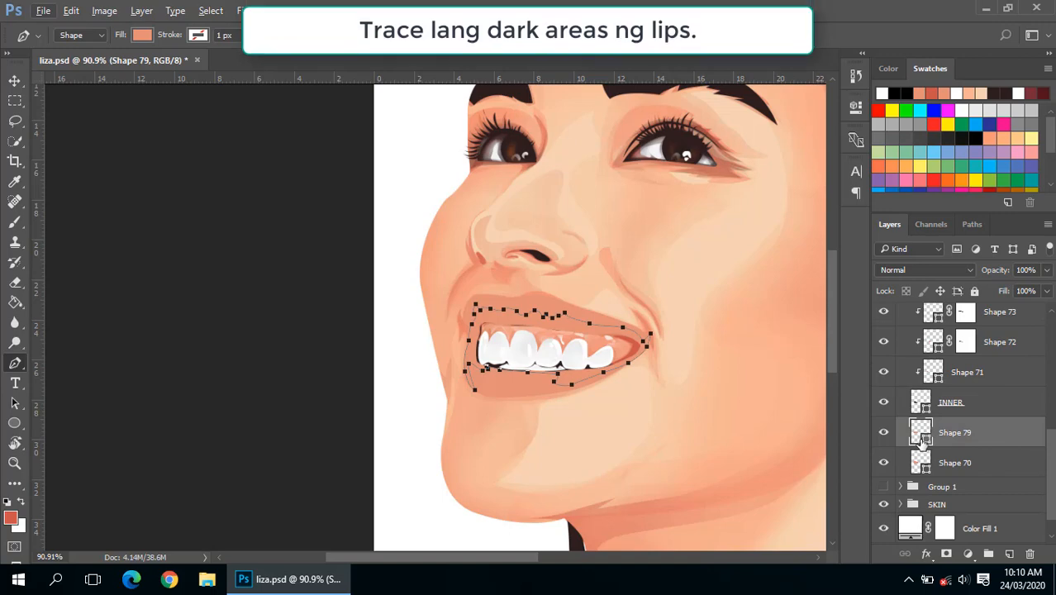
Set the fill of Shape 79 to the dark red ca534b sampled from the skin palette on the canvas.
{"action": "double_click", "coordinate": [920, 432]}
{"action": "left_click", "coordinate": [744, 225], "text": "alt"}
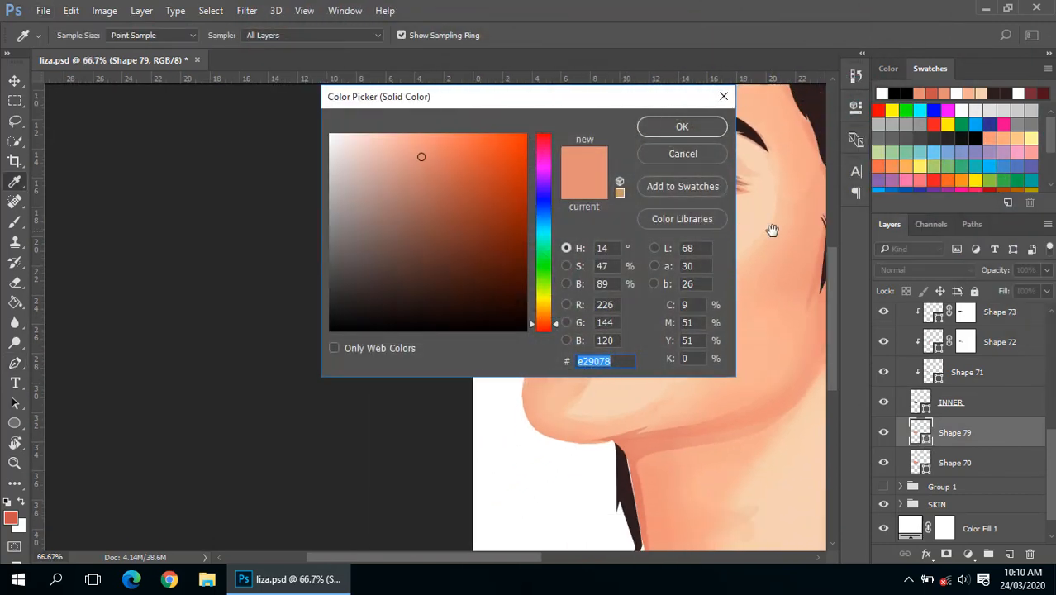
{"action": "left_click_drag", "start_coordinate": [771, 229], "coordinate": [153, 330]}
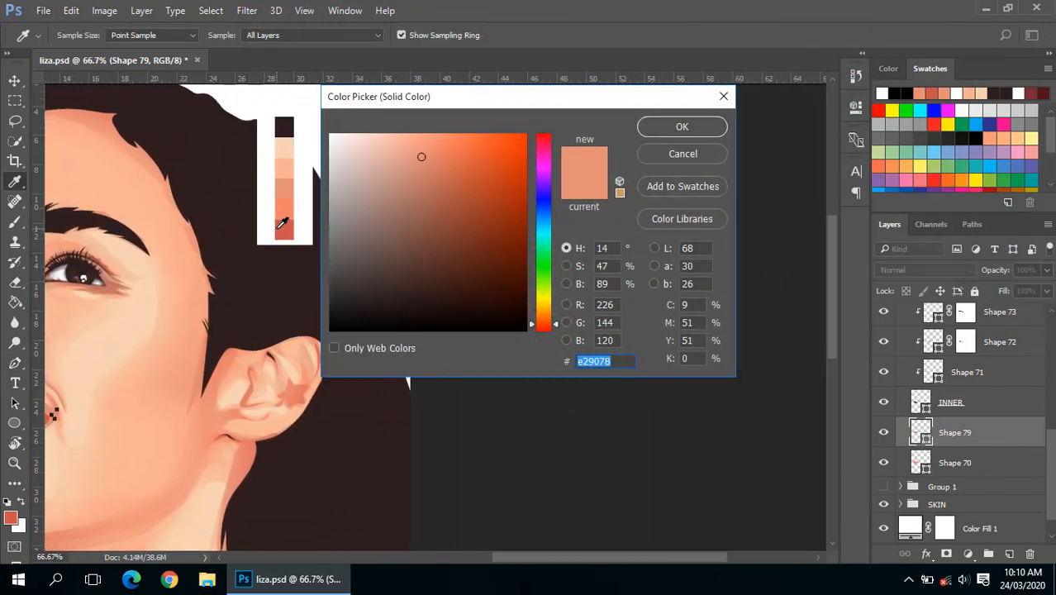
{"action": "left_click", "coordinate": [282, 215]}
{"action": "left_click_drag", "start_coordinate": [157, 369], "coordinate": [447, 347]}
{"action": "left_click_drag", "start_coordinate": [351, 419], "coordinate": [162, 434]}
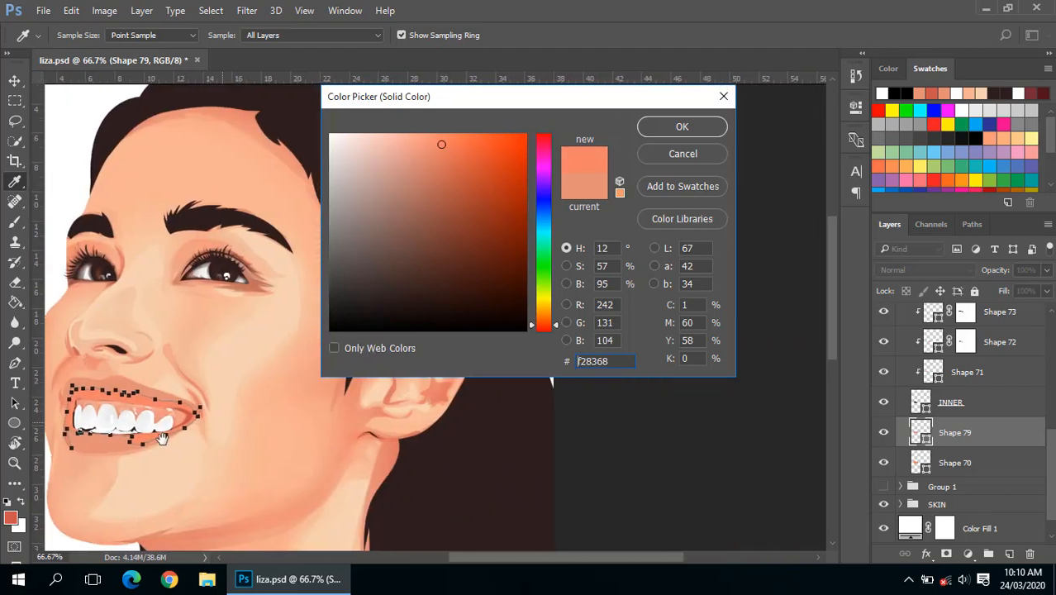
{"action": "left_click_drag", "start_coordinate": [318, 372], "coordinate": [155, 420]}
{"action": "left_click", "coordinate": [217, 318]}
{"action": "left_click", "coordinate": [229, 291]}
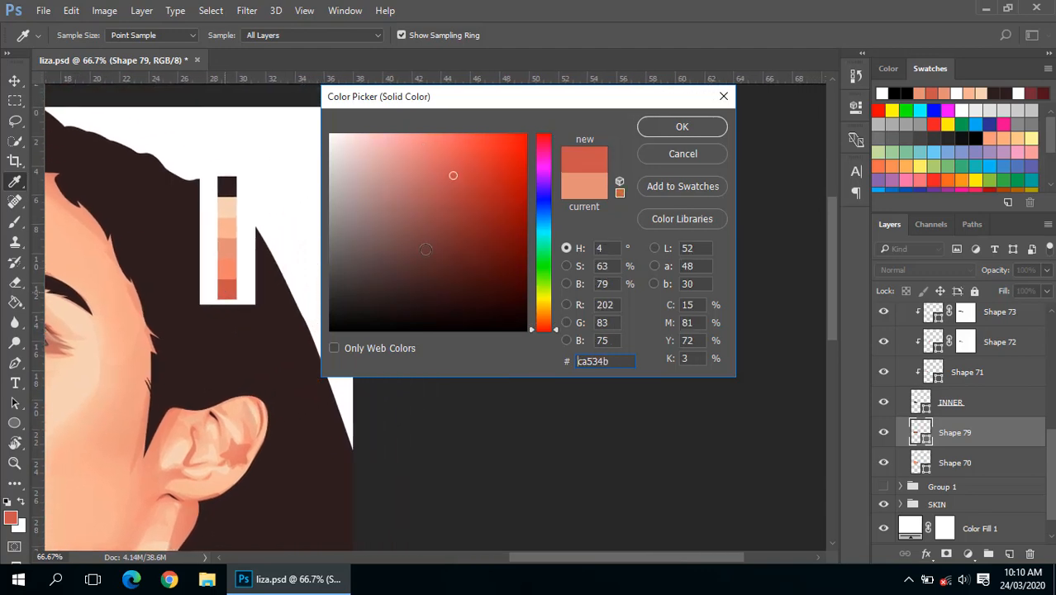
{"action": "left_click", "coordinate": [681, 128]}
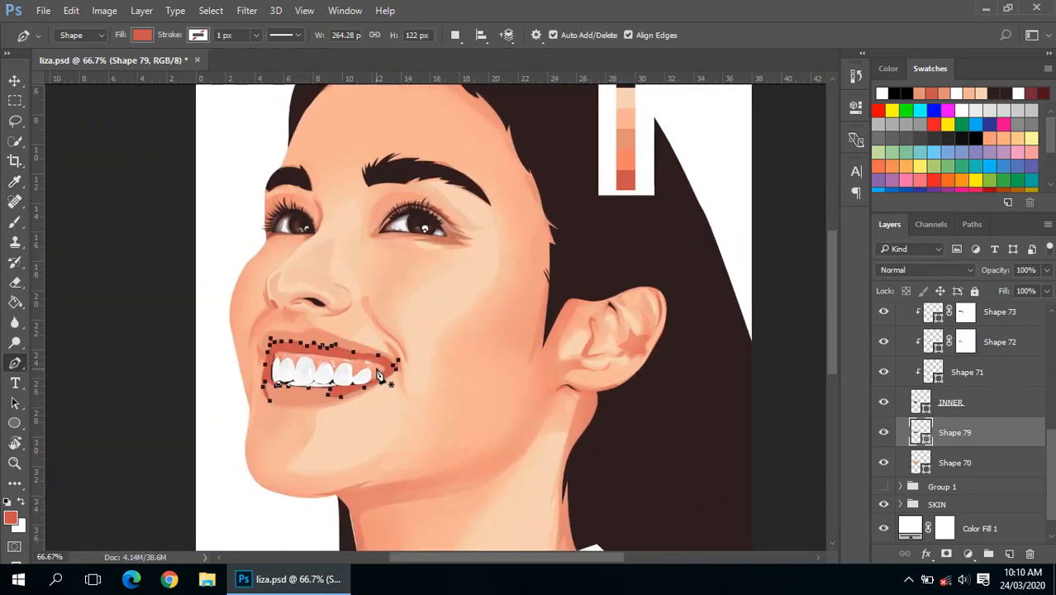
Examine the dark lip shading against the whole portrait and up close at 100%.
{"action": "key", "text": "ctrl+minus"}
{"action": "key", "text": "ctrl+minus"}
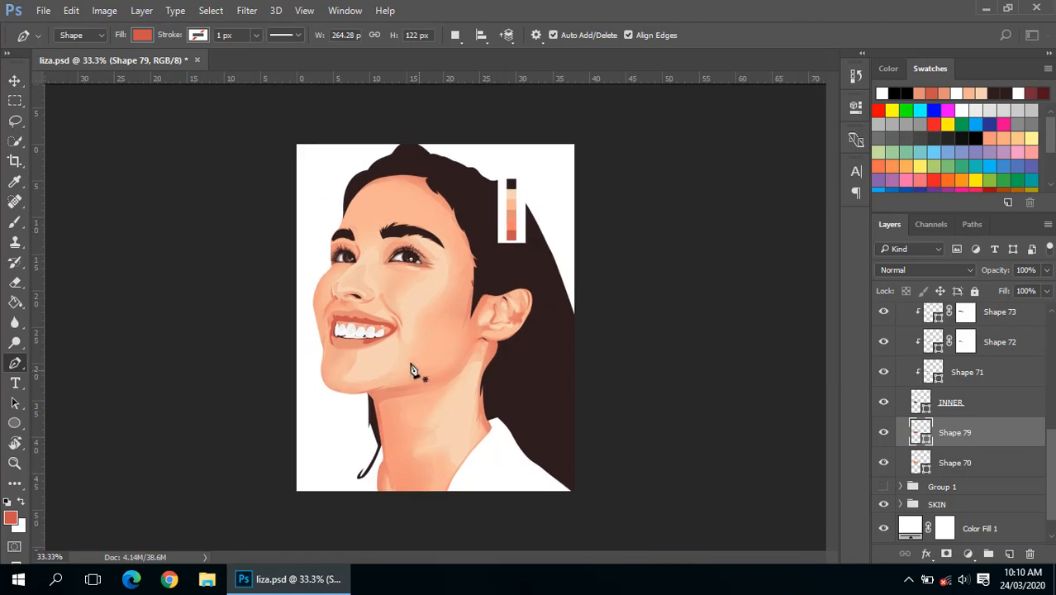
{"action": "left_click", "coordinate": [371, 336], "text": "ctrl"}
{"action": "left_click", "coordinate": [371, 336], "text": "ctrl"}
{"action": "left_click_drag", "start_coordinate": [344, 330], "coordinate": [376, 332]}
{"action": "left_click", "coordinate": [375, 332], "text": "ctrl"}
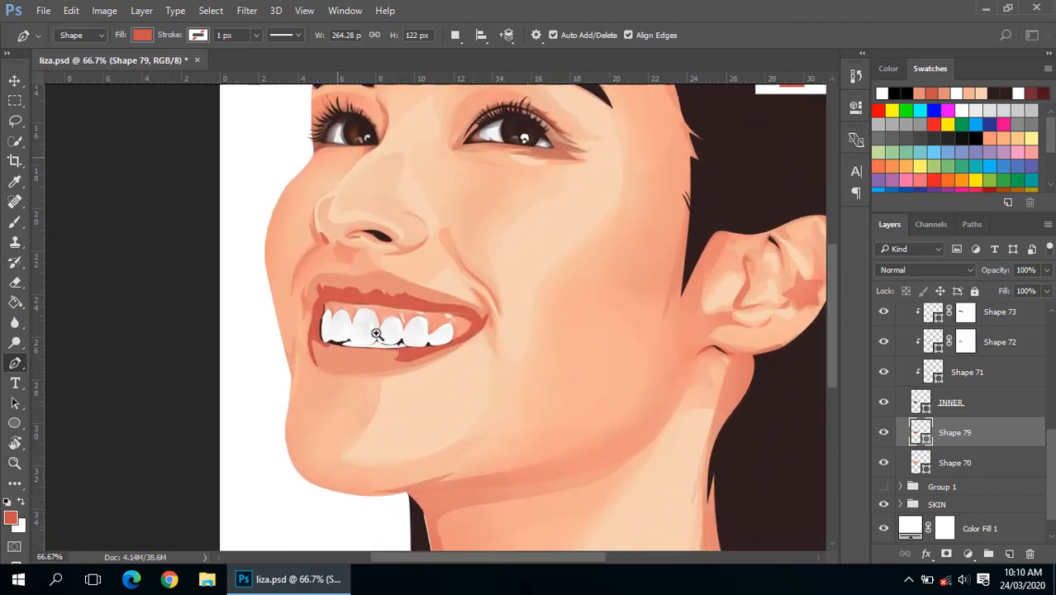
{"action": "left_click", "coordinate": [376, 333], "text": "ctrl"}
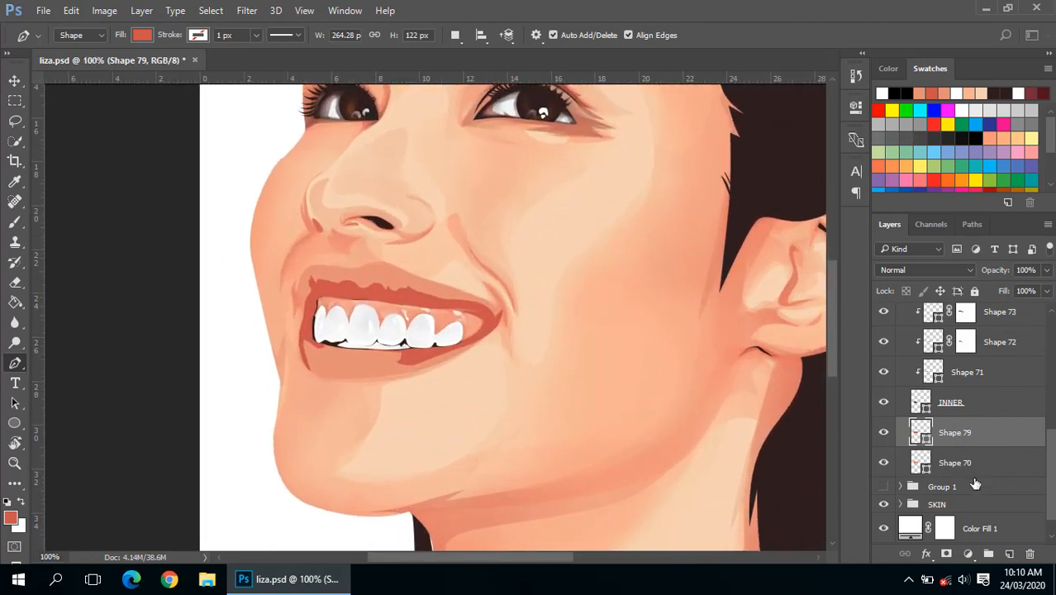
Clip Shape 79 to the base lip layer Shape 70 and set its fill to 75%.
{"action": "left_click", "coordinate": [973, 443], "text": "alt"}
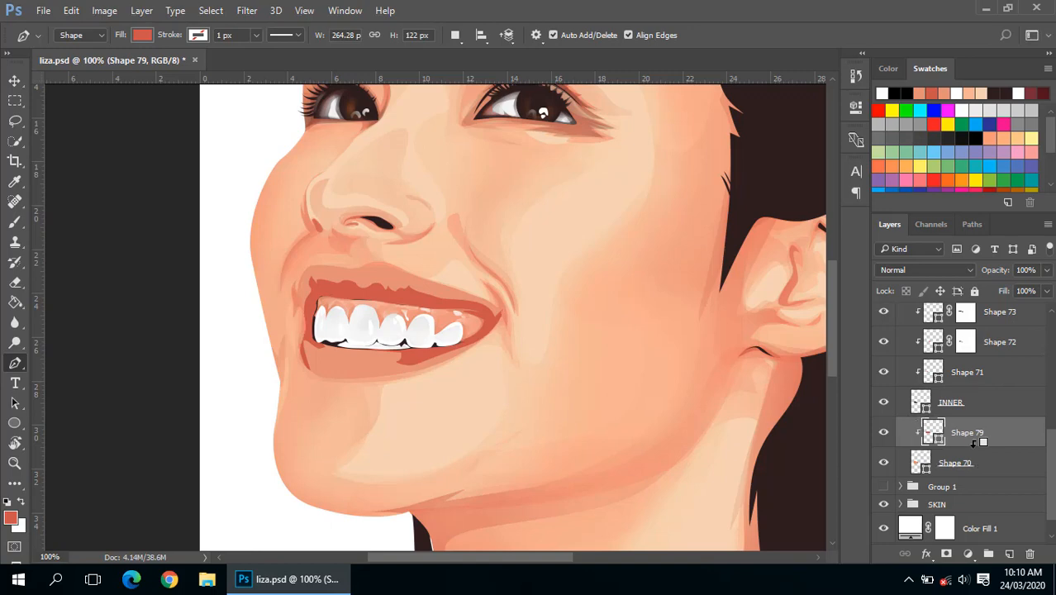
{"action": "left_click", "coordinate": [973, 443], "text": "alt"}
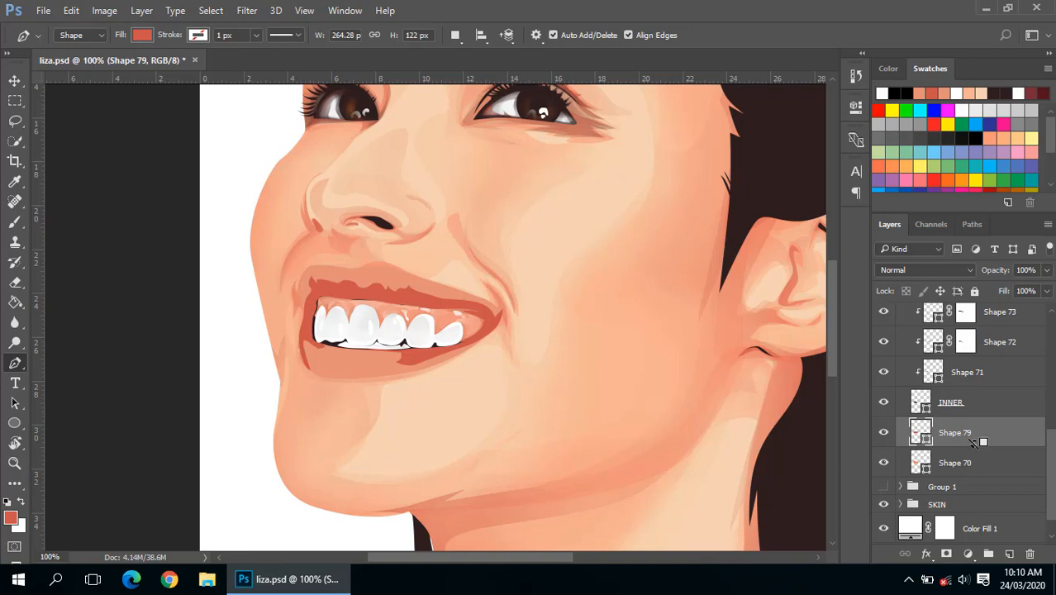
{"action": "left_click", "coordinate": [973, 443], "text": "alt"}
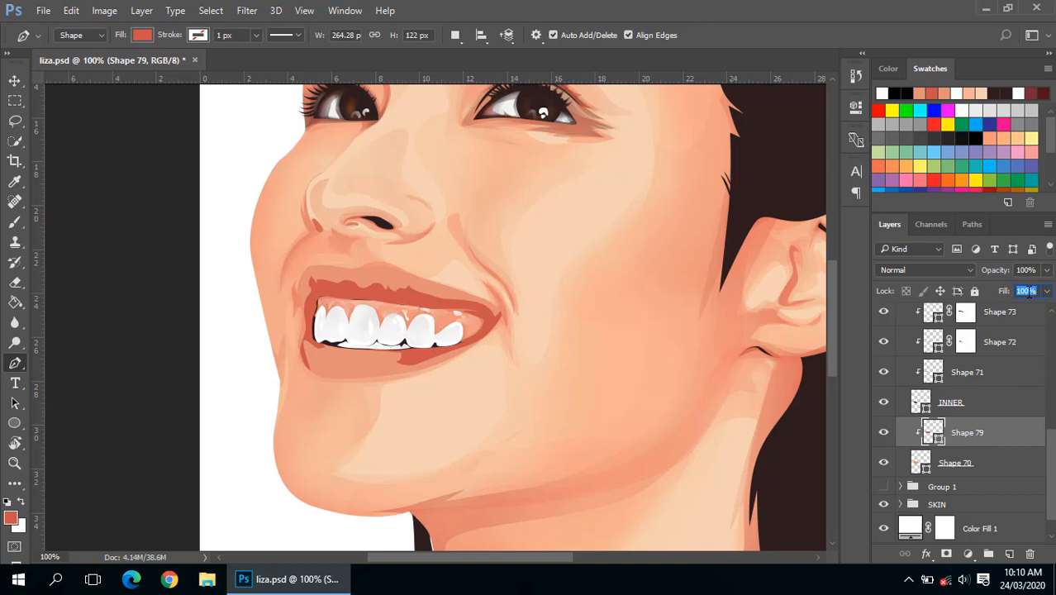
{"action": "type", "text": "75"}
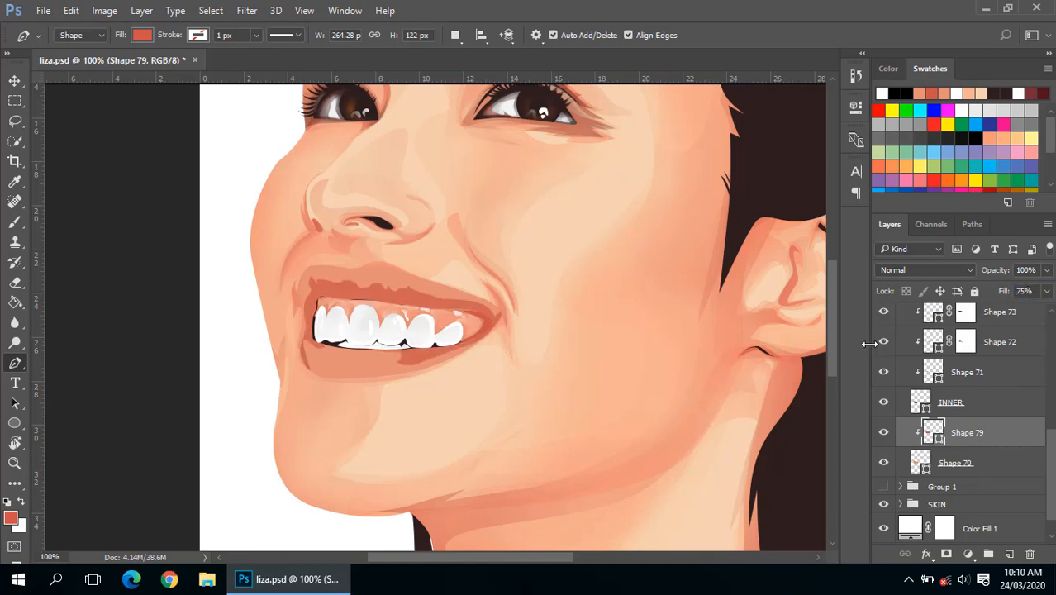
Add a layer mask to Shape 79 and softly erase its lower lip shading from the mouth corner with a 70-size Eraser at 30% opacity.
{"action": "left_click", "coordinate": [950, 552]}
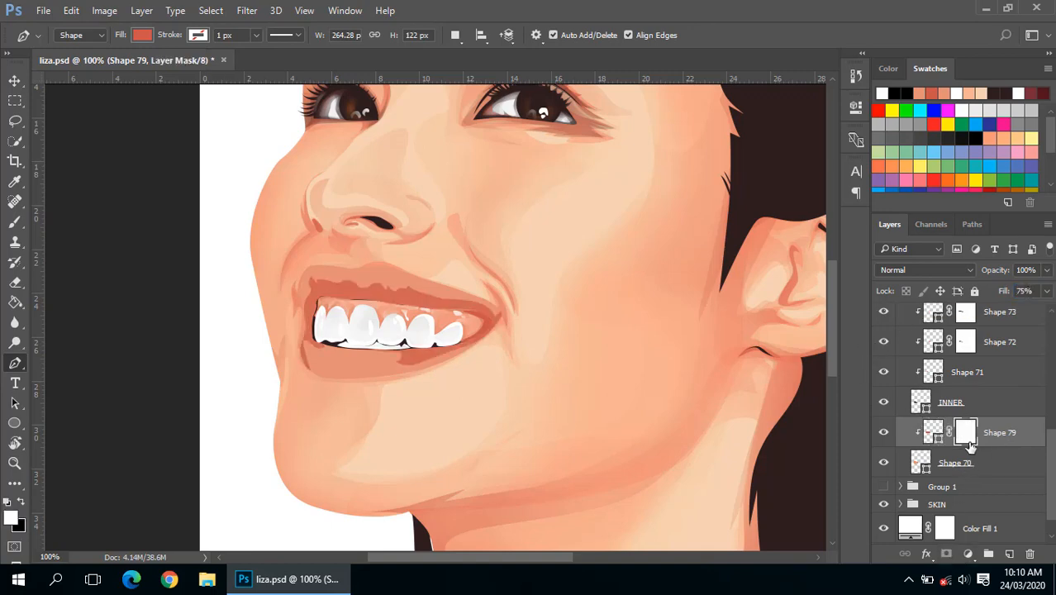
{"action": "key", "text": "e"}
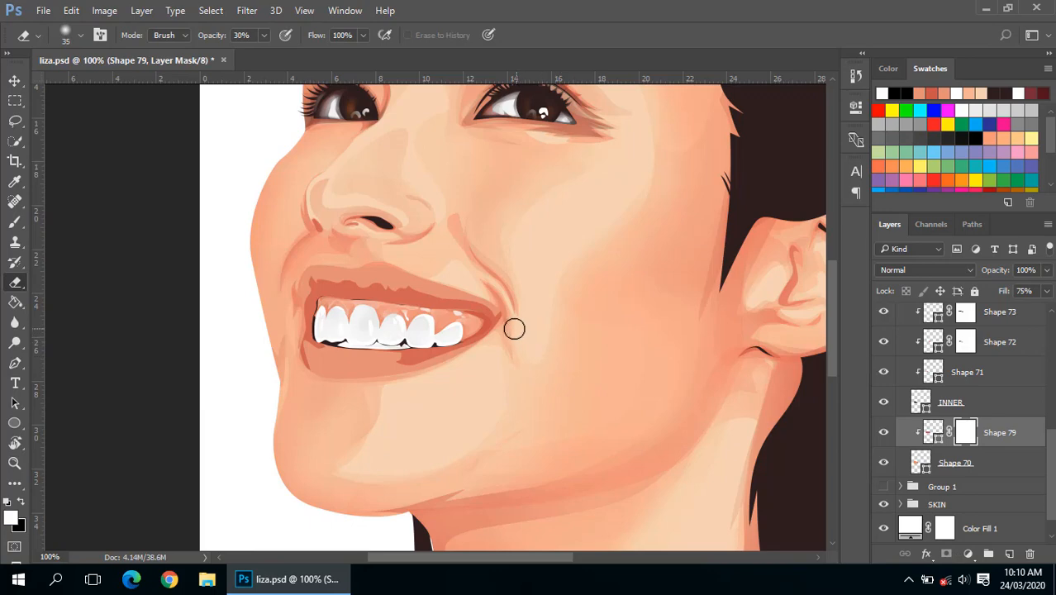
{"action": "key", "text": "bracketright"}
{"action": "key", "text": "bracketright"}
{"action": "key", "text": "bracketright"}
{"action": "key", "text": "bracketright"}
{"action": "key", "text": "bracketright"}
{"action": "mouse_move", "coordinate": [485, 311]}
{"action": "left_mouse_down"}
{"action": "mouse_move", "coordinate": [409, 365]}
{"action": "mouse_move", "coordinate": [400, 359]}
{"action": "left_mouse_up"}
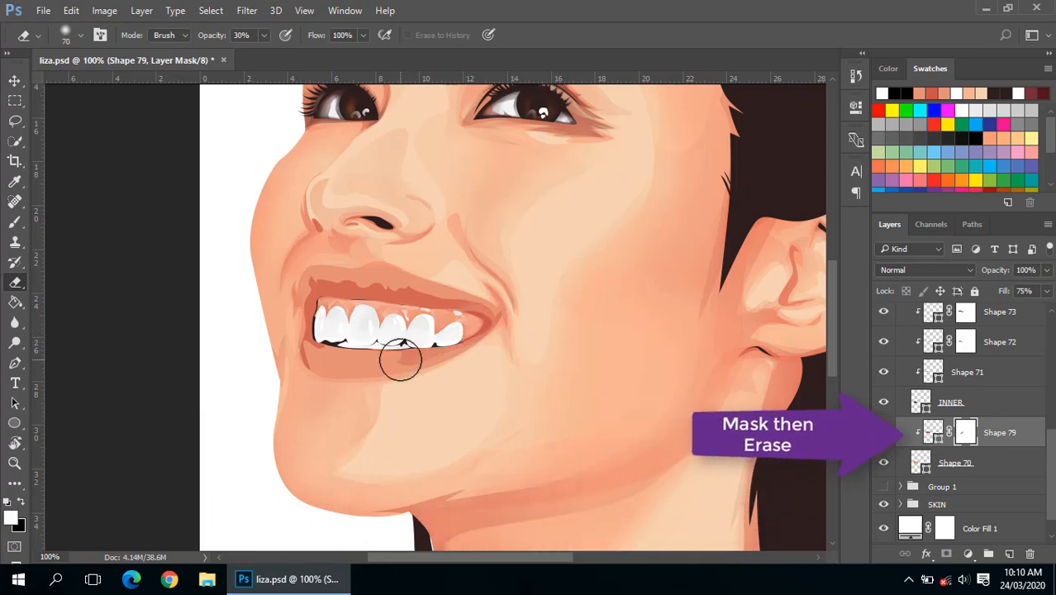
Softly erase the upper lip and far mouth corner shading on Shape 79's mask with the 30% Eraser and check the blend.
{"action": "left_click_drag", "start_coordinate": [304, 351], "coordinate": [313, 351]}
{"action": "mouse_move", "coordinate": [311, 271]}
{"action": "left_mouse_down"}
{"action": "mouse_move", "coordinate": [311, 285]}
{"action": "mouse_move", "coordinate": [332, 270]}
{"action": "mouse_move", "coordinate": [488, 301]}
{"action": "left_mouse_up"}
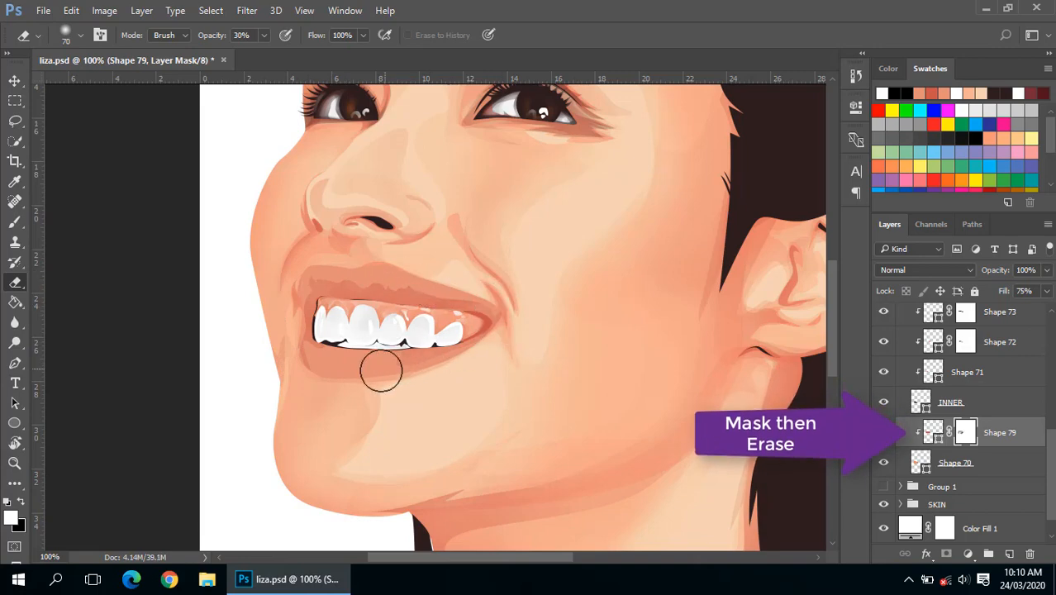
{"action": "scroll", "coordinate": [381, 370], "scroll_direction": "down", "scroll_amount": 3}
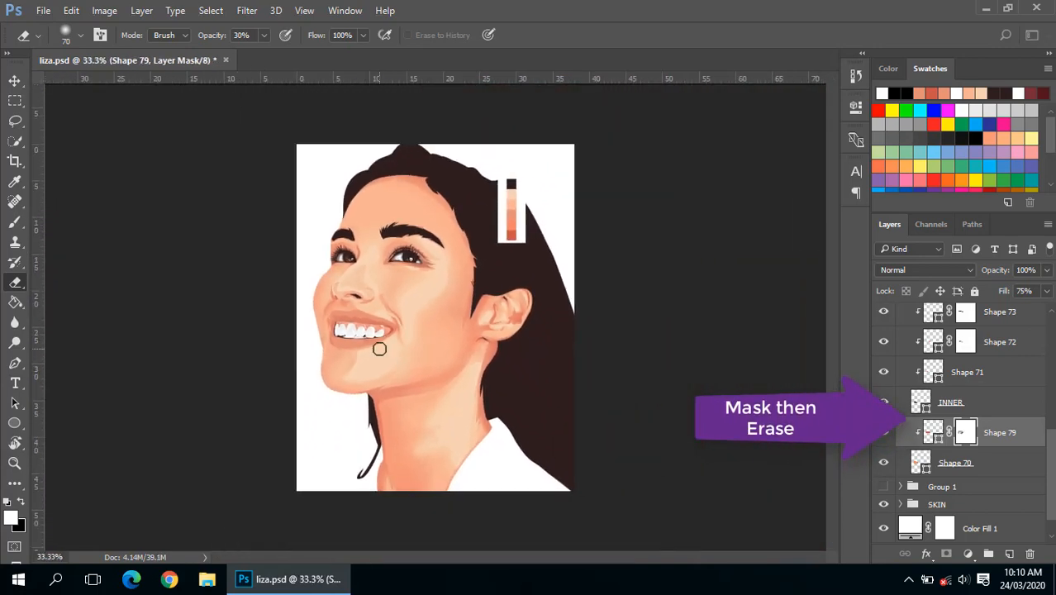
{"action": "scroll", "coordinate": [370, 330], "scroll_direction": "up", "scroll_amount": 4}
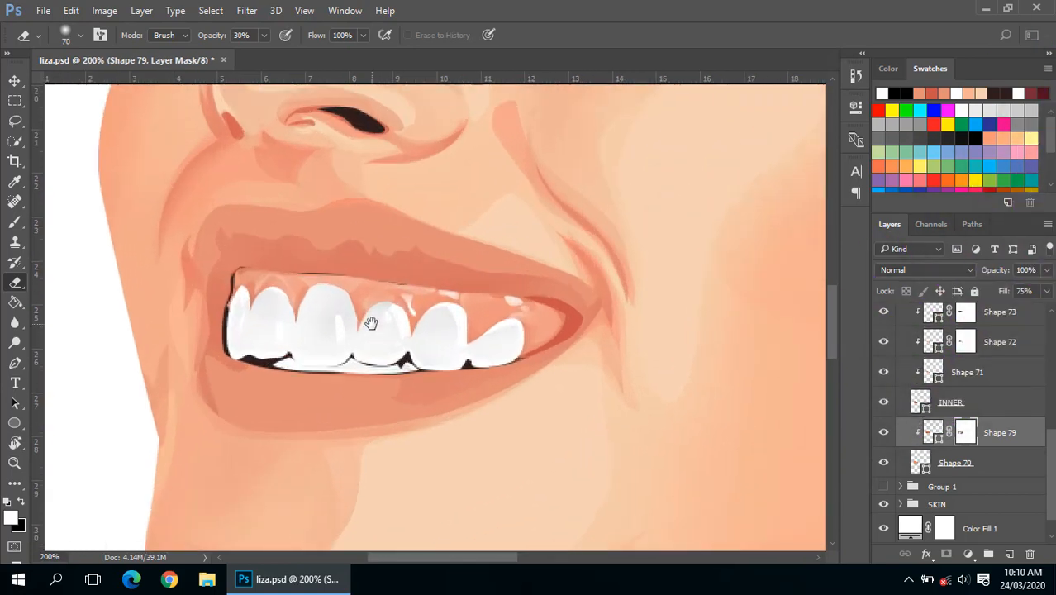
Select Shape 79, show the Layer 1 reference photo and examine the dark areas of the lower lip up close.
{"action": "key", "text": "p"}
{"action": "left_click", "coordinate": [934, 435]}
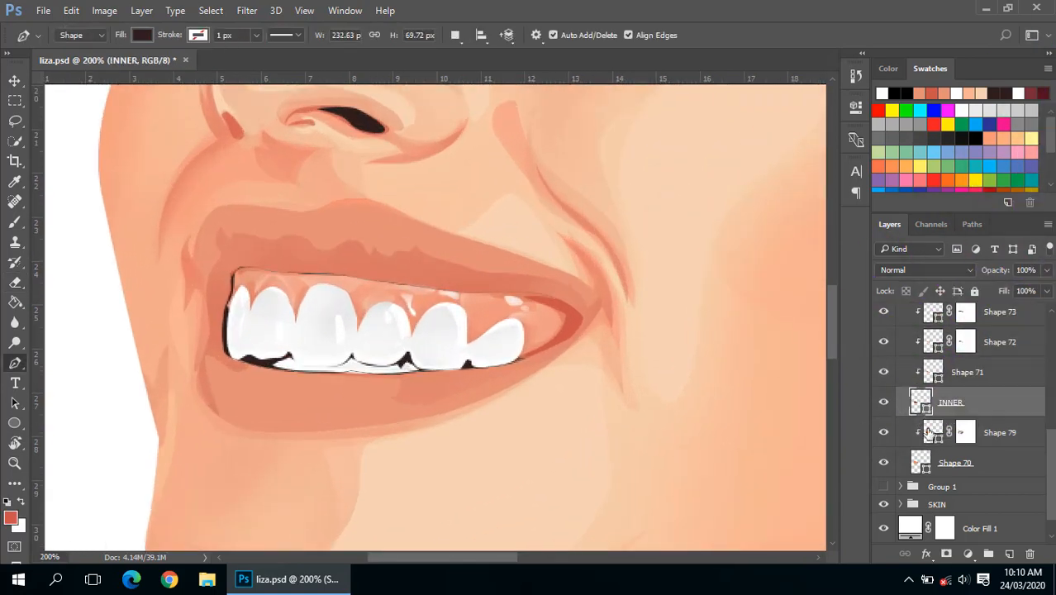
{"action": "scroll", "coordinate": [908, 372], "scroll_direction": "up", "scroll_amount": 8}
{"action": "left_click", "coordinate": [884, 348]}
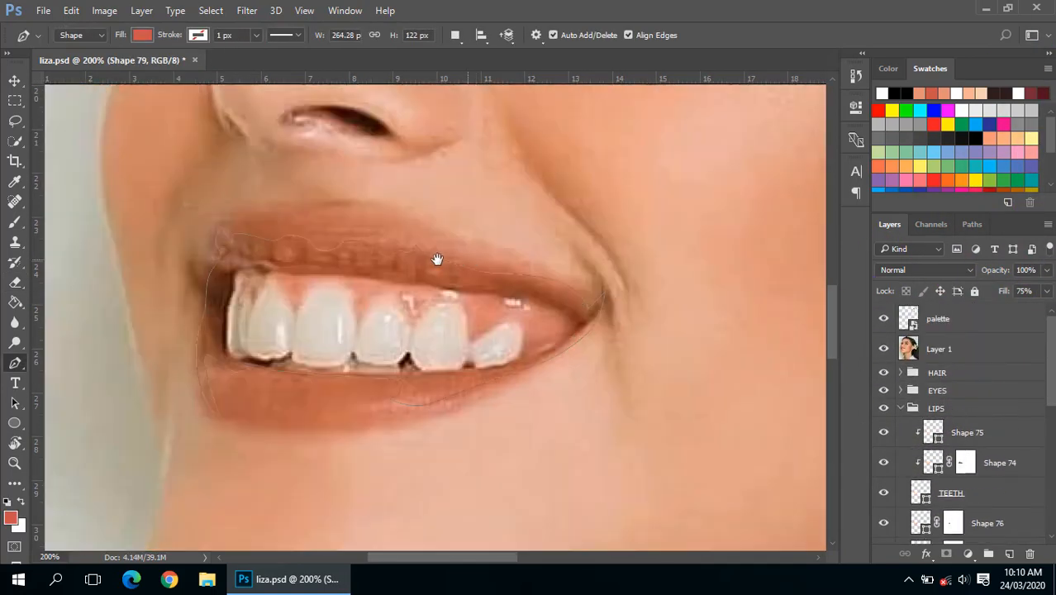
{"action": "left_click", "coordinate": [448, 267], "text": "alt"}
{"action": "left_click_drag", "start_coordinate": [483, 279], "coordinate": [492, 277]}
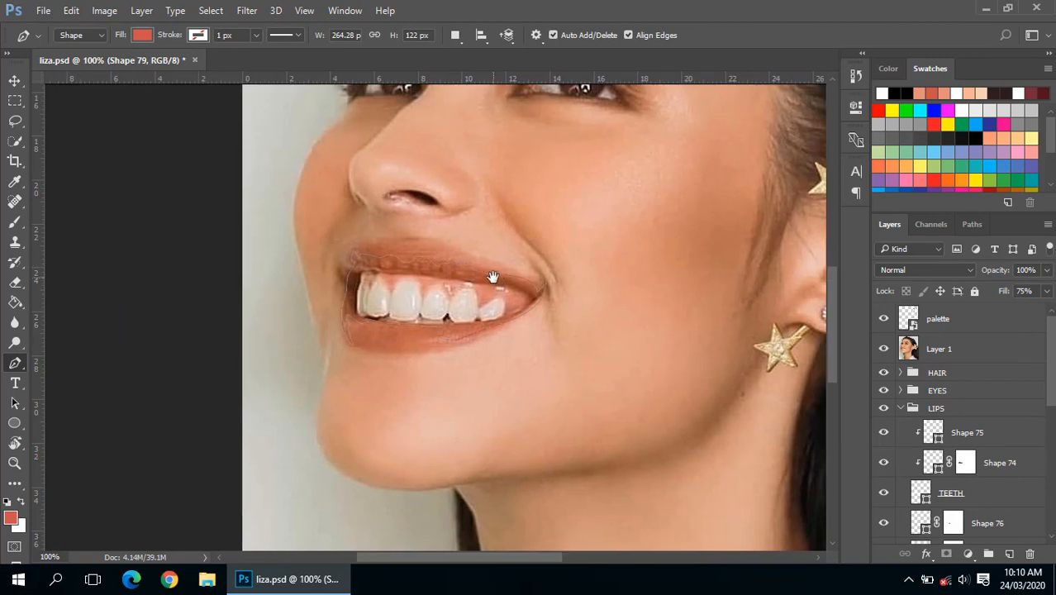
{"action": "left_click", "coordinate": [431, 330], "text": "ctrl"}
{"action": "left_click", "coordinate": [428, 331], "text": "ctrl+alt"}
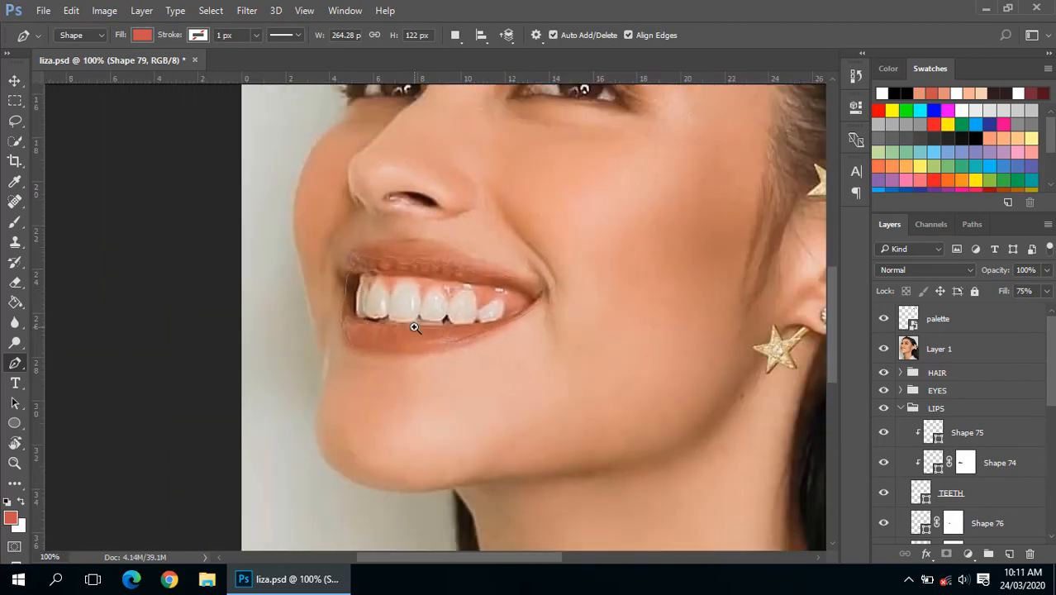
{"action": "left_click", "coordinate": [419, 328], "text": "ctrl"}
{"action": "left_click", "coordinate": [466, 350], "text": "ctrl"}
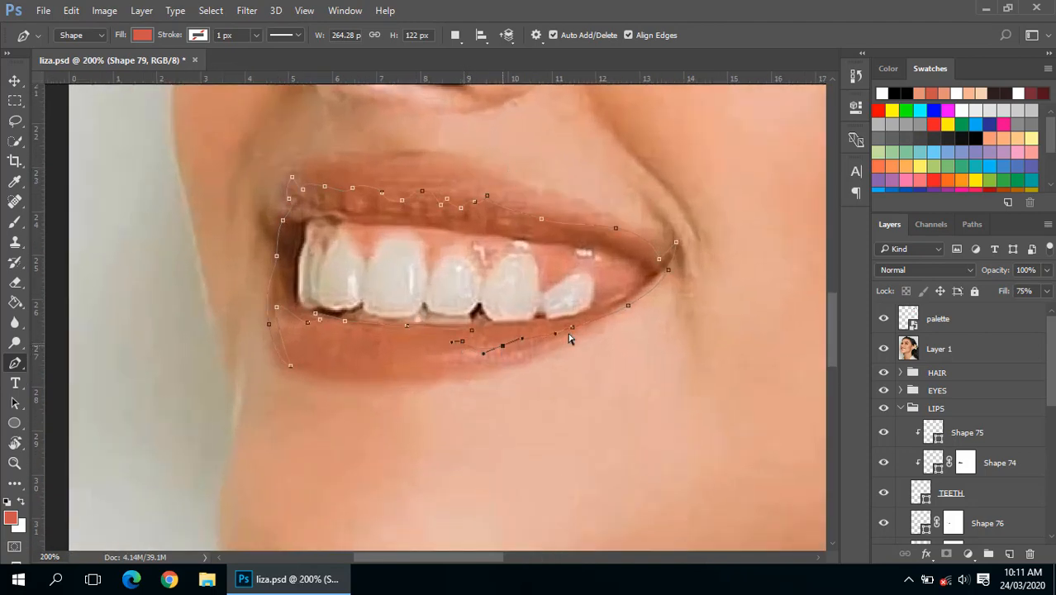
{"action": "scroll", "coordinate": [426, 351], "scroll_direction": "left", "scroll_amount": 1}
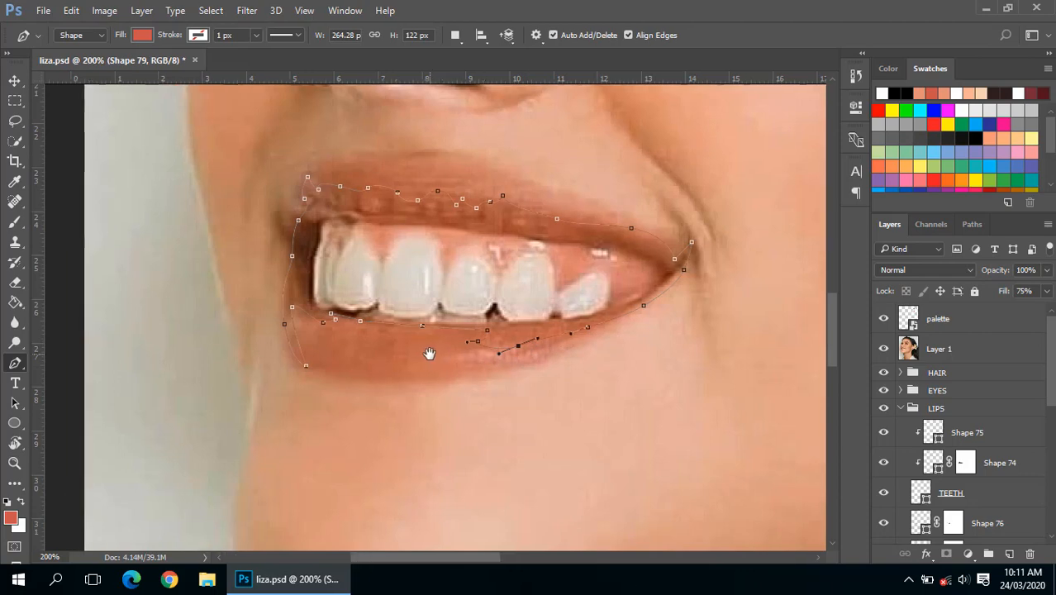
Trace the lower lip's dark area with the Pen tool as a new shape, running past the lip's outer edge.
{"action": "left_click", "coordinate": [311, 333]}
{"action": "left_click_drag", "start_coordinate": [297, 335], "coordinate": [284, 343]}
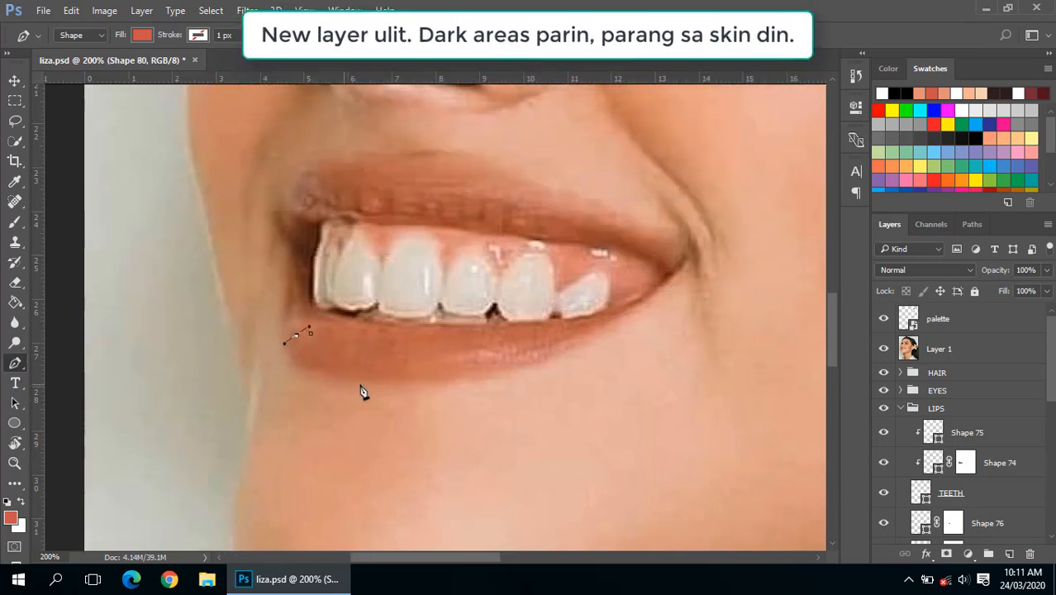
{"action": "left_click_drag", "start_coordinate": [412, 378], "coordinate": [478, 382]}
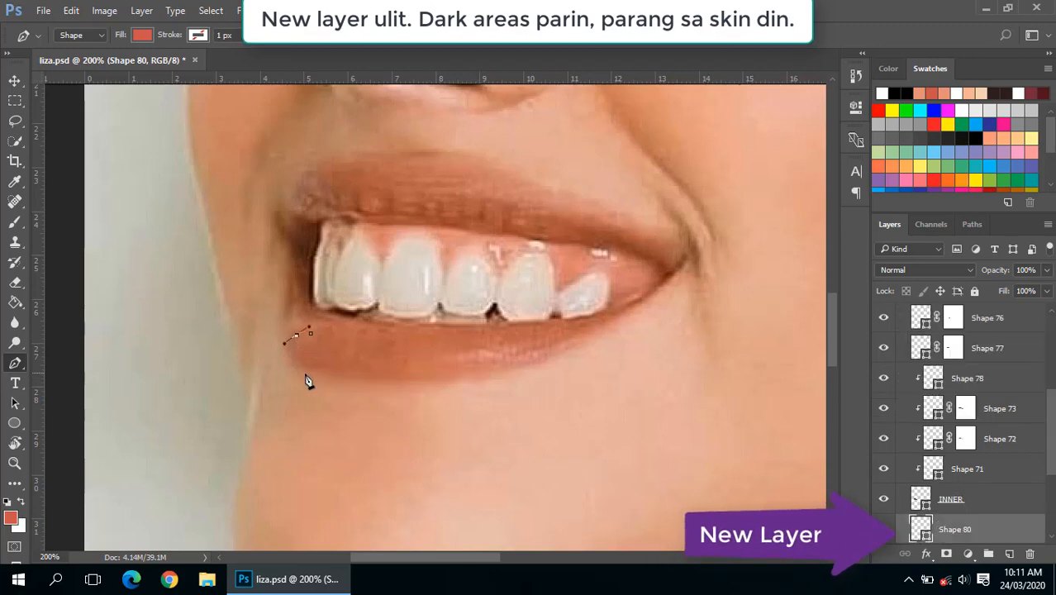
{"action": "left_click_drag", "start_coordinate": [304, 375], "coordinate": [367, 390]}
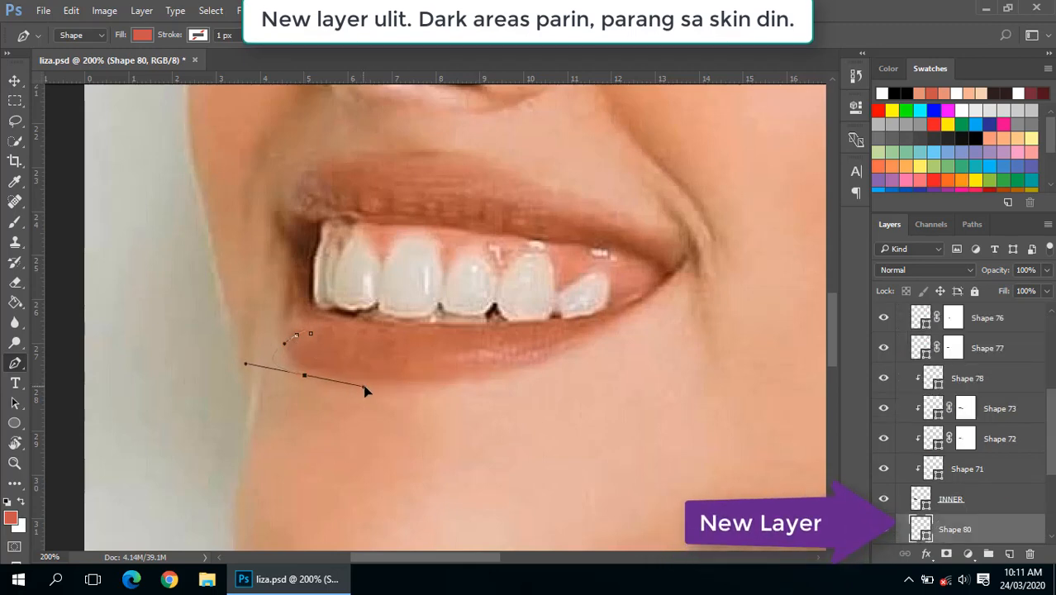
{"action": "left_click_drag", "start_coordinate": [465, 387], "coordinate": [347, 315]}
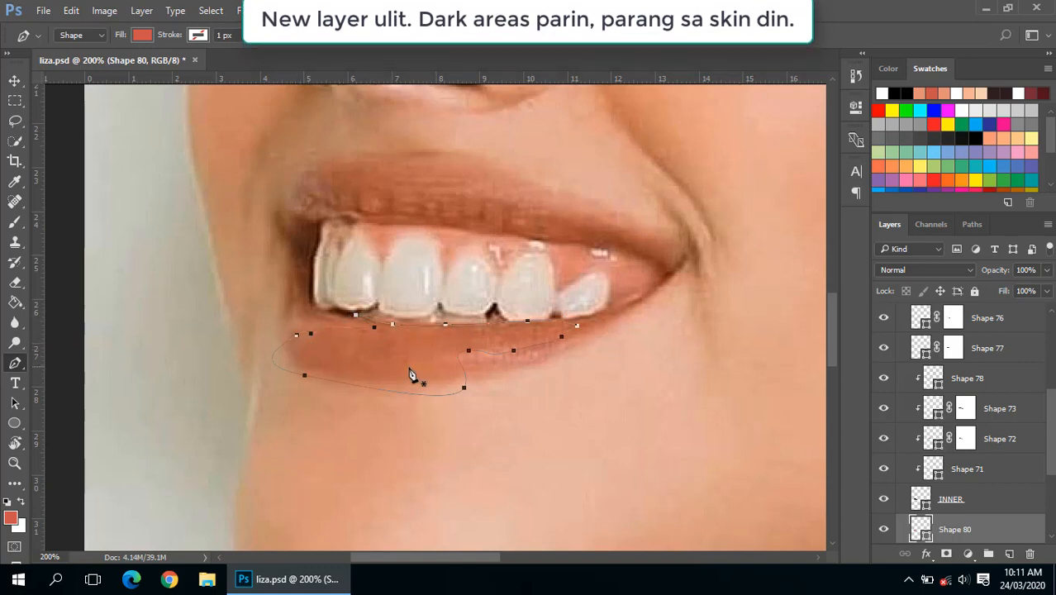
Hide the reference photo, clip Shape 80 to the base lip layer Shape 70 and set its fill to 75%.
{"action": "scroll", "coordinate": [966, 429], "scroll_direction": "up", "scroll_amount": 5}
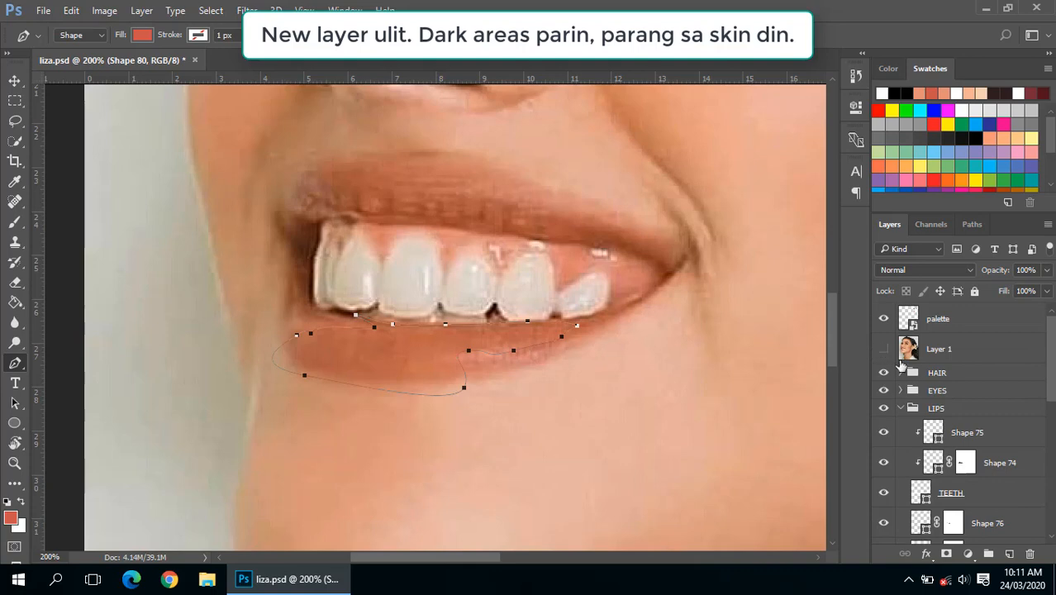
{"action": "scroll", "coordinate": [958, 405], "scroll_direction": "down", "scroll_amount": 6}
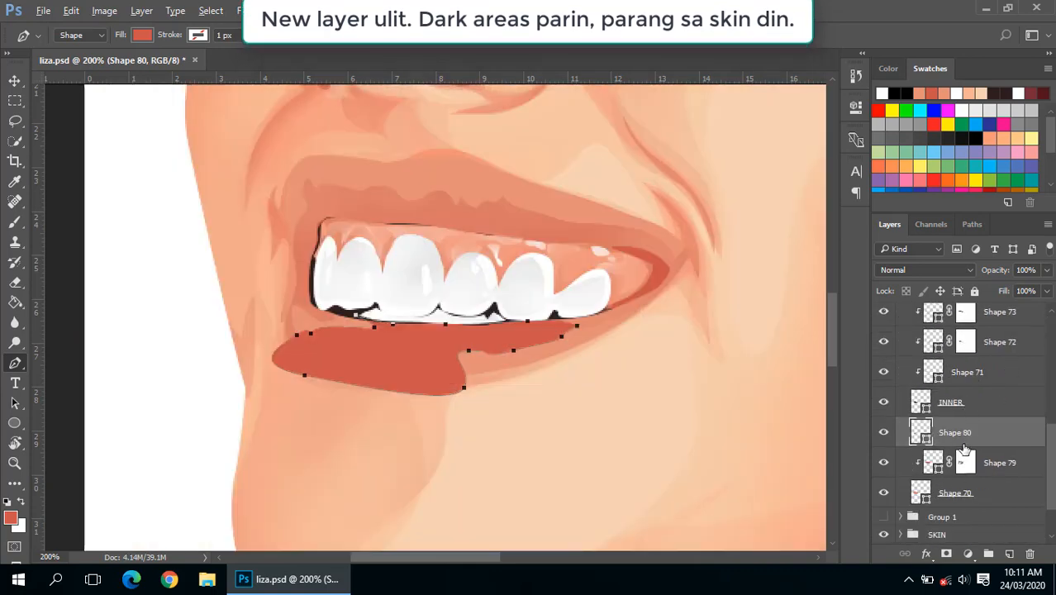
{"action": "left_click", "coordinate": [909, 432], "text": "alt"}
{"action": "left_click", "coordinate": [1026, 291]}
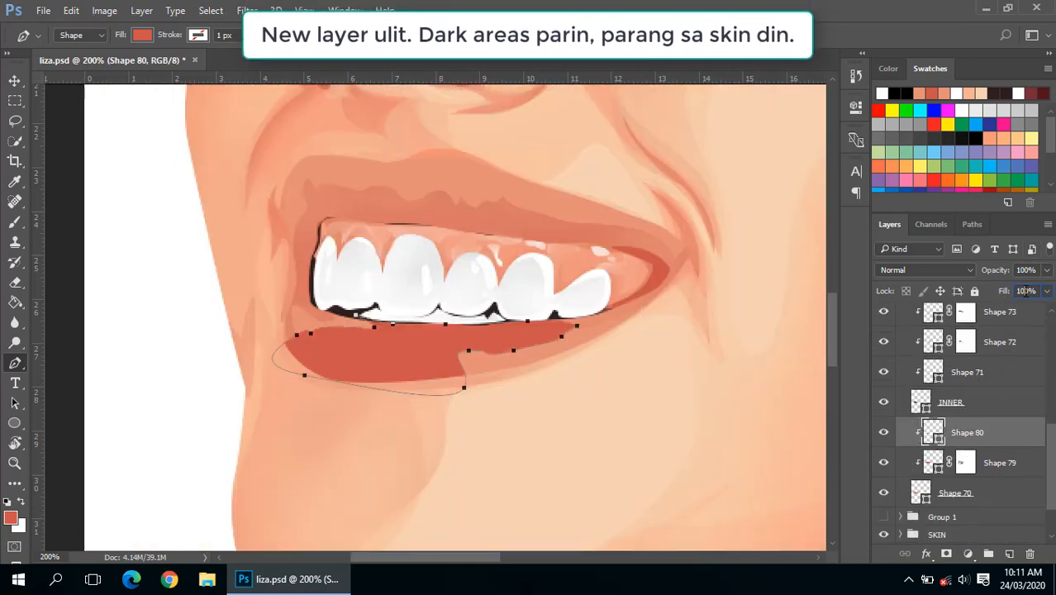
{"action": "type", "text": "75"}
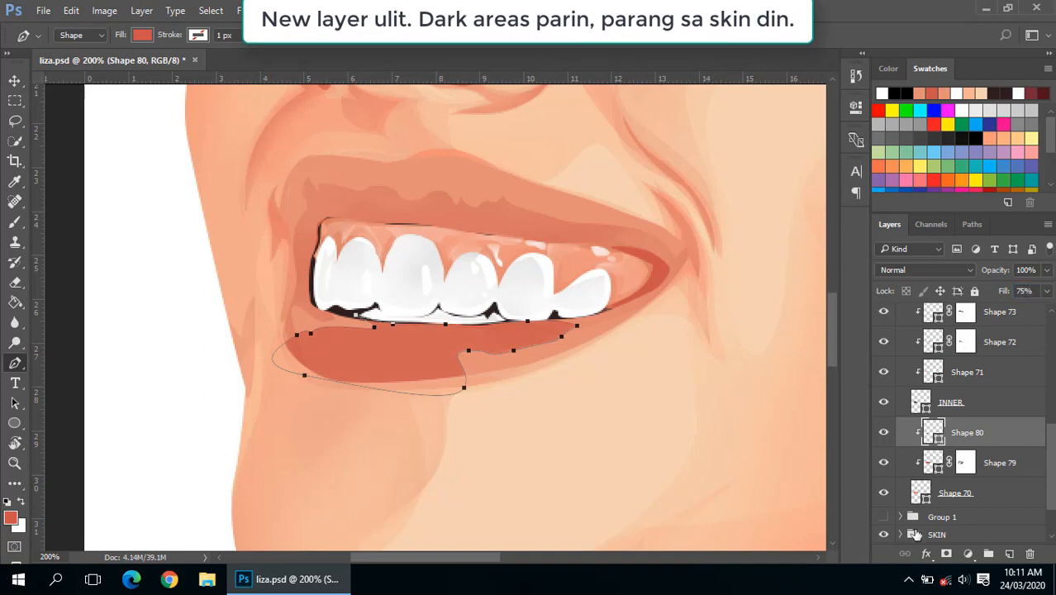
Add a layer mask to Shape 80 and softly erase its lower lip shading with the Eraser.
{"action": "left_click", "coordinate": [946, 554]}
{"action": "key", "text": "e"}
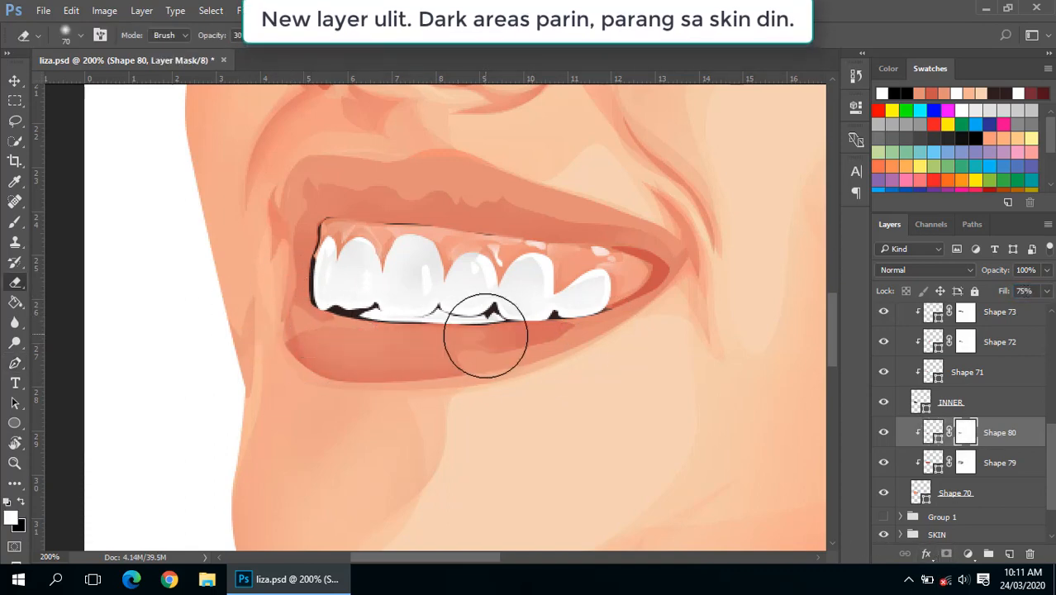
{"action": "left_click", "coordinate": [441, 359], "text": "alt"}
Examine the layered lower lip shading against the whole portrait and up close at 200%.
{"action": "left_click", "coordinate": [481, 361], "text": "alt"}
{"action": "left_click", "coordinate": [477, 361], "text": "alt"}
{"action": "left_click", "coordinate": [475, 361], "text": "alt"}
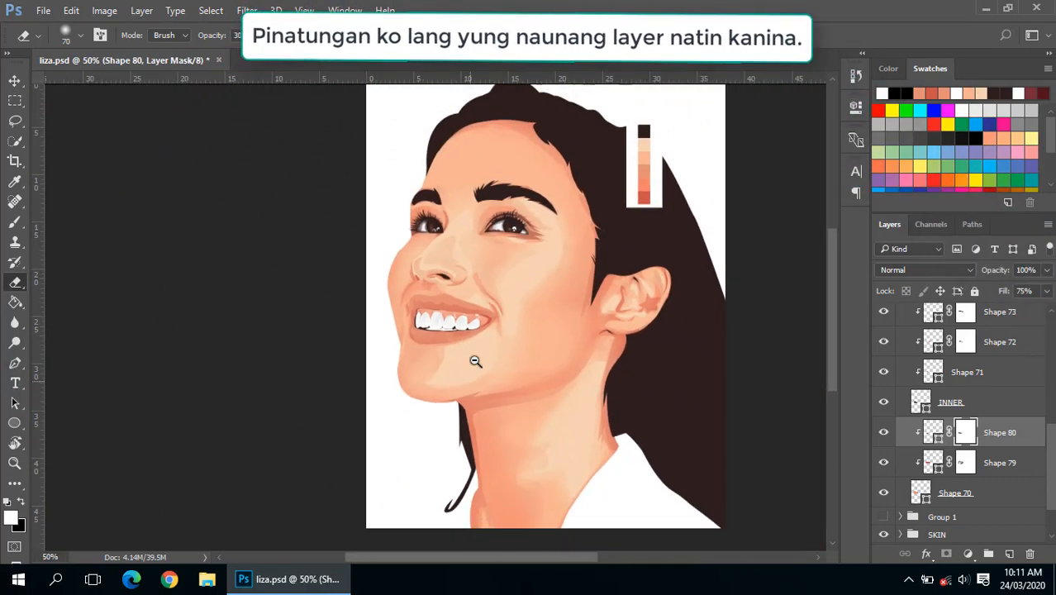
{"action": "left_click", "coordinate": [473, 358], "text": "alt"}
{"action": "left_click_drag", "start_coordinate": [336, 324], "coordinate": [331, 342]}
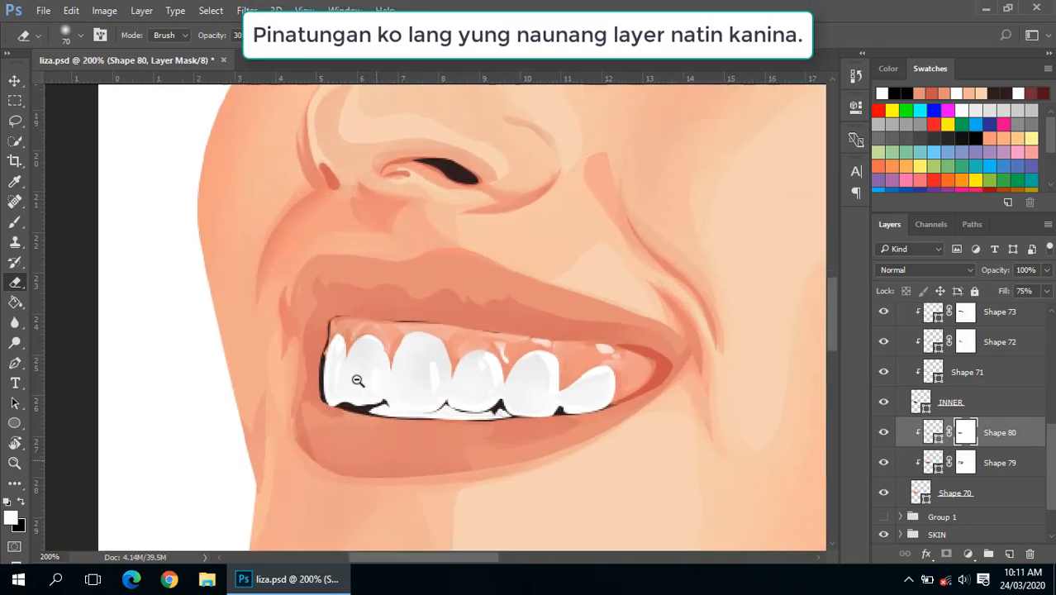
{"action": "left_click", "coordinate": [359, 379], "text": "alt"}
{"action": "scroll", "coordinate": [992, 434], "scroll_direction": "up", "scroll_amount": 2}
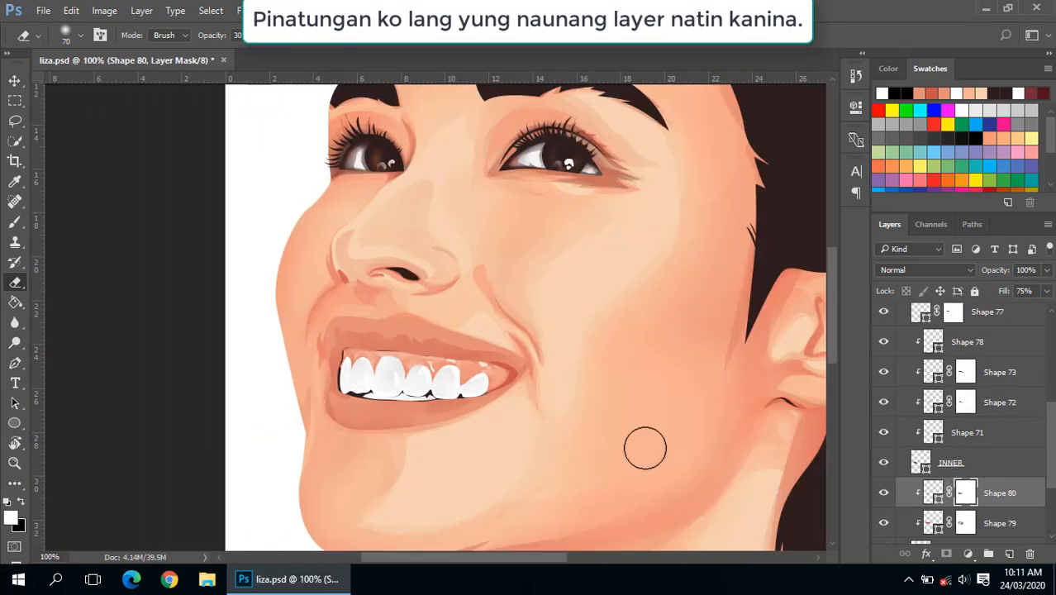
{"action": "left_click", "coordinate": [452, 420], "text": "alt"}
{"action": "left_click", "coordinate": [452, 420], "text": "alt"}
{"action": "scroll", "coordinate": [921, 468], "scroll_direction": "down", "scroll_amount": 3}
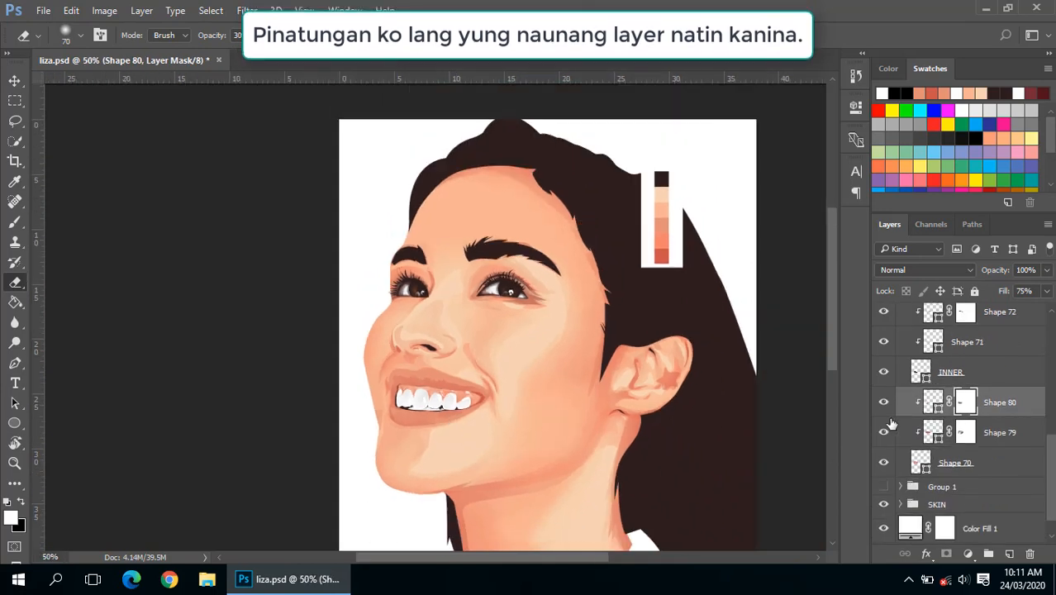
{"action": "left_click", "coordinate": [444, 419]}
{"action": "left_click", "coordinate": [462, 406]}
{"action": "left_click", "coordinate": [462, 408]}
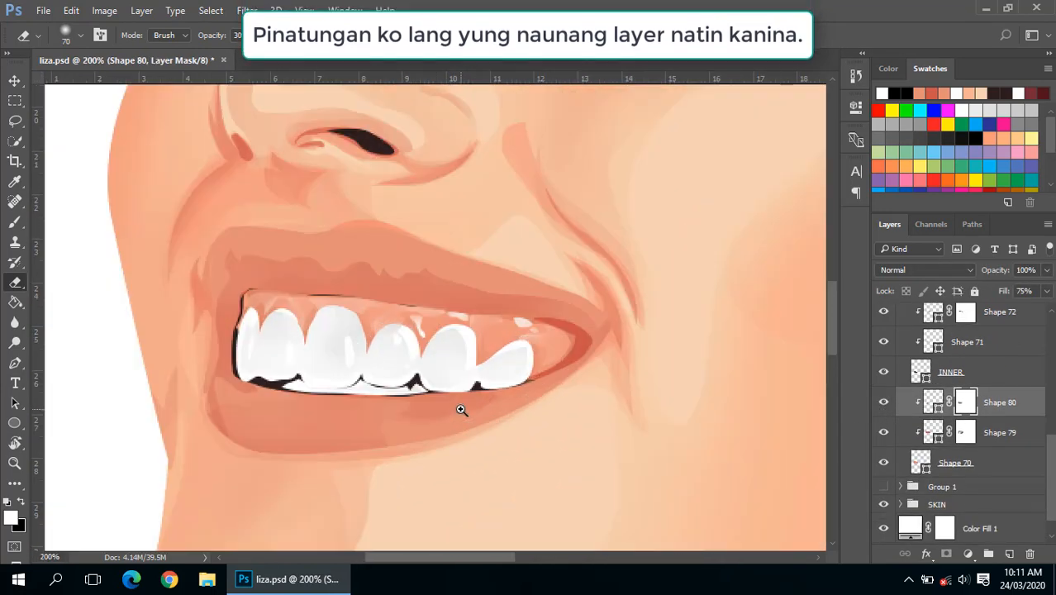
Show the Layer 1 reference photo and set the Pen tool to draw on a new shape layer.
{"action": "key", "text": "p"}
{"action": "scroll", "coordinate": [884, 388], "scroll_direction": "up", "scroll_amount": 5}
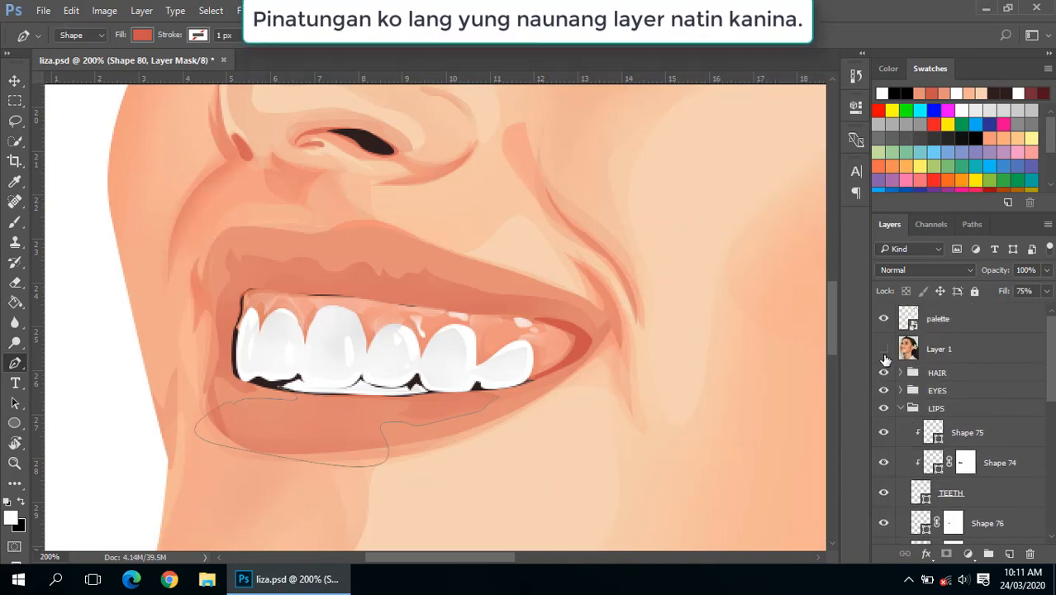
{"action": "left_click", "coordinate": [883, 349]}
{"action": "left_click_drag", "start_coordinate": [346, 354], "coordinate": [384, 367]}
{"action": "left_click", "coordinate": [459, 34]}
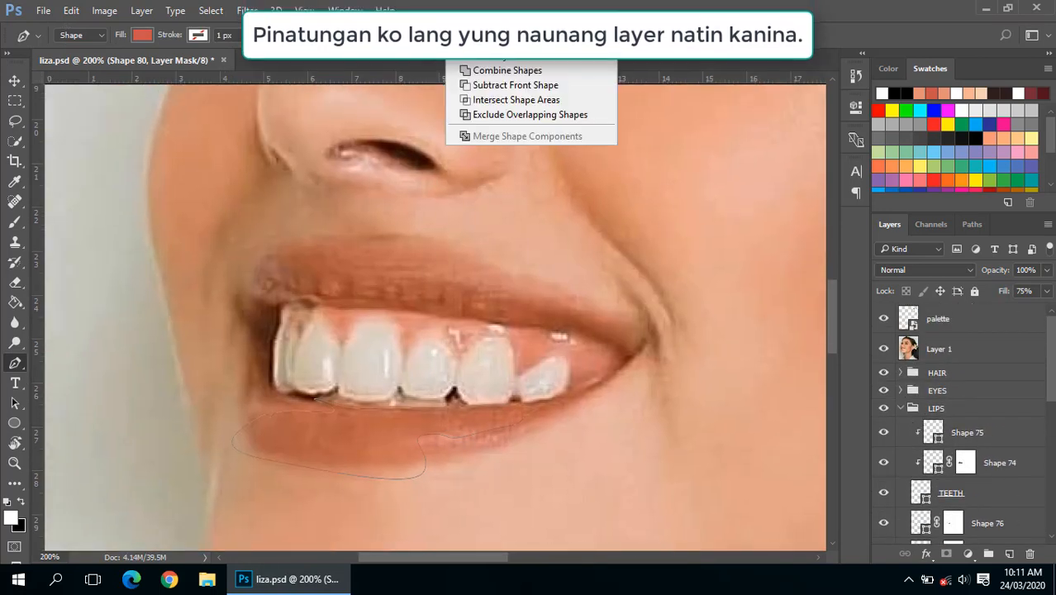
{"action": "left_click", "coordinate": [494, 56]}
Trace the dark band along the upper lip's outer edge as a closed shape about 251 px wide and 70 px high.
{"action": "left_click", "coordinate": [357, 255]}
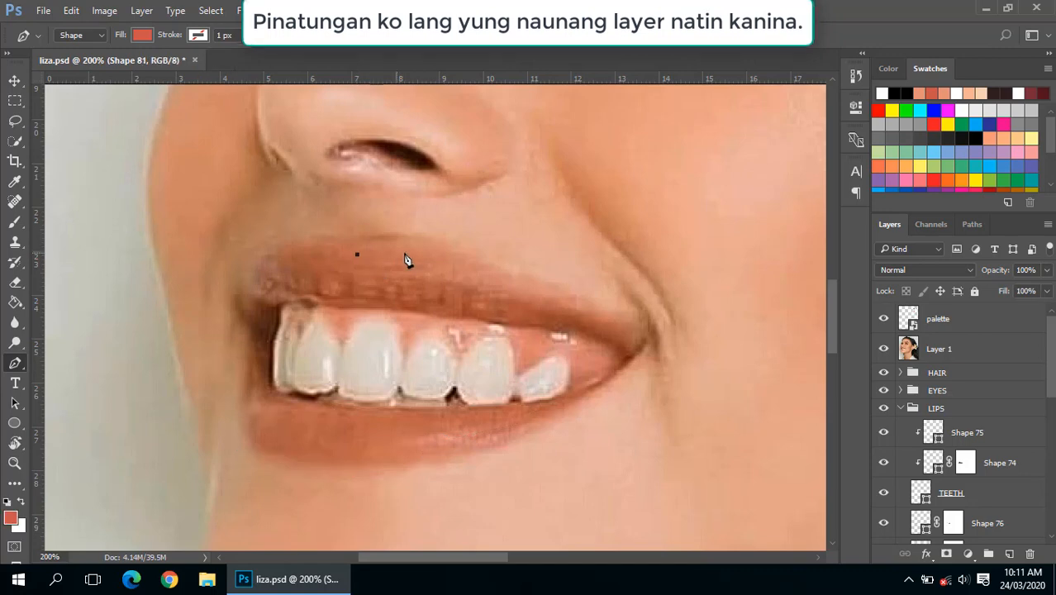
{"action": "left_click", "coordinate": [411, 243]}
{"action": "left_click", "coordinate": [444, 258]}
{"action": "left_click", "coordinate": [476, 273]}
{"action": "left_click", "coordinate": [609, 306]}
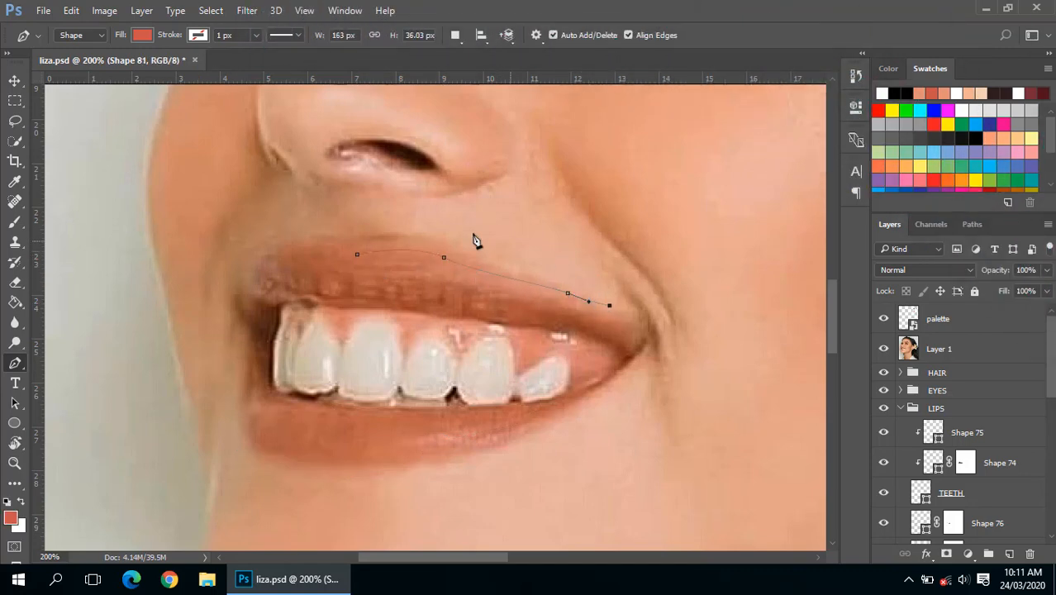
{"action": "left_click", "coordinate": [410, 221]}
{"action": "left_click", "coordinate": [338, 240]}
{"action": "left_click", "coordinate": [265, 242]}
{"action": "left_click_drag", "start_coordinate": [220, 282], "coordinate": [258, 270]}
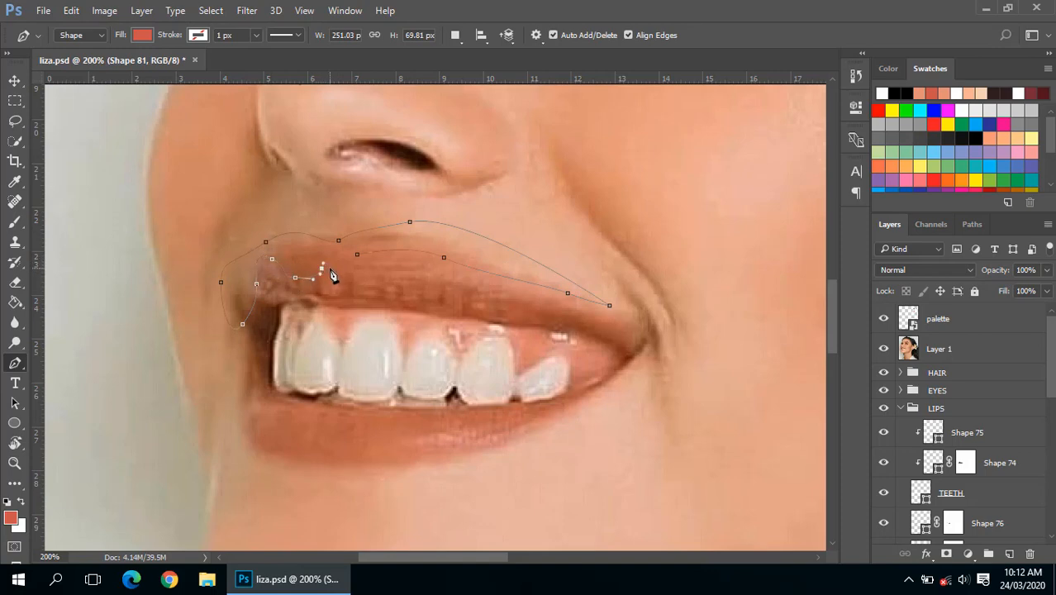
{"action": "left_click_drag", "start_coordinate": [335, 282], "coordinate": [315, 283]}
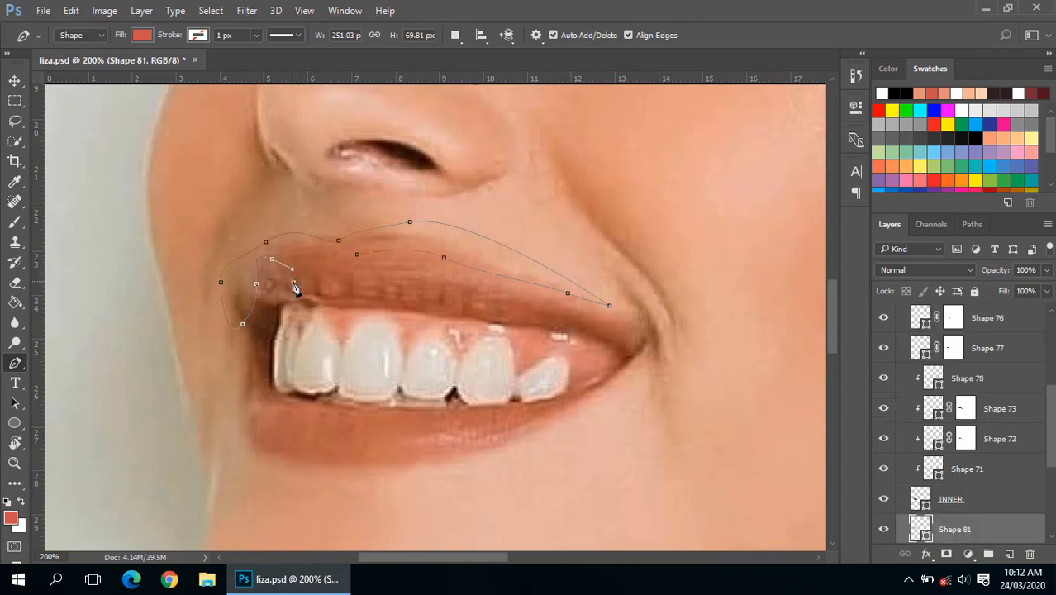
{"action": "left_click_drag", "start_coordinate": [322, 289], "coordinate": [364, 259]}
Hide the reference photo and clip the new upper lip shape, Shape 81, to the base lip layer Shape 70.
{"action": "scroll", "coordinate": [896, 355], "scroll_direction": "up", "scroll_amount": 5}
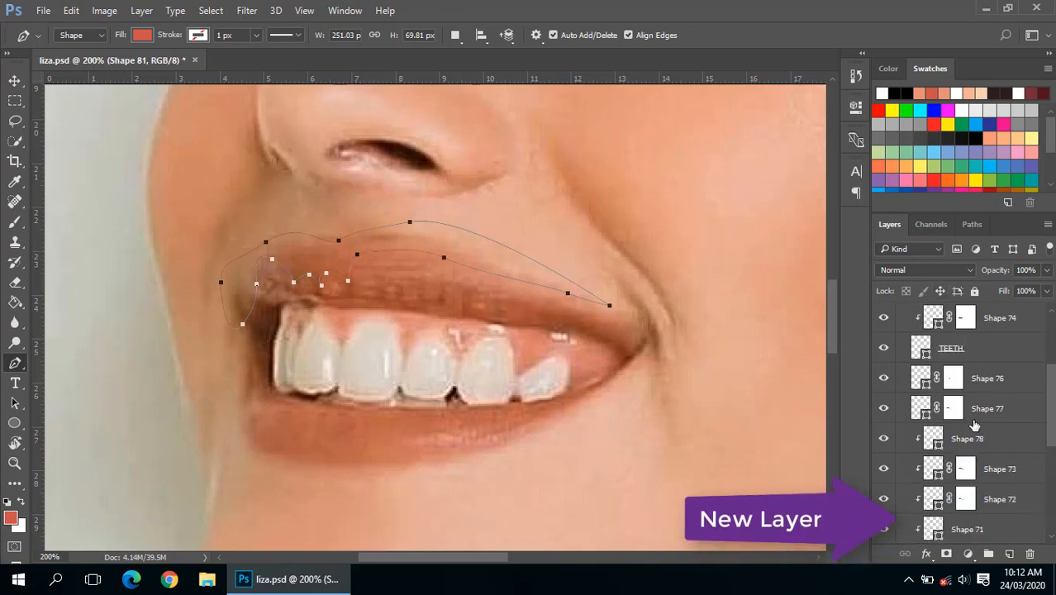
{"action": "left_click", "coordinate": [908, 349]}
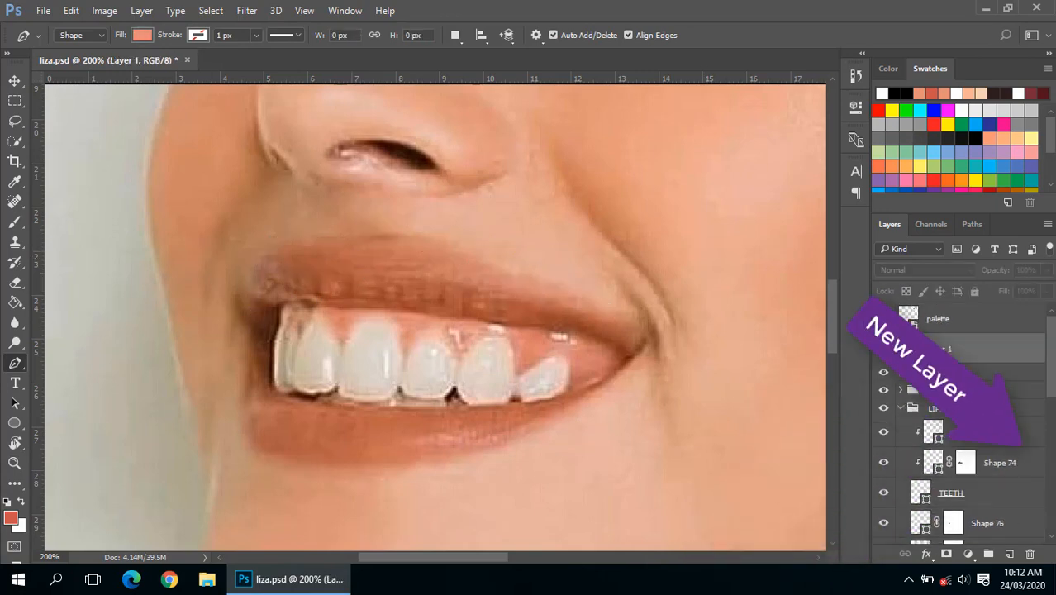
{"action": "left_click", "coordinate": [883, 348]}
{"action": "scroll", "coordinate": [942, 397], "scroll_direction": "down", "scroll_amount": 5}
{"action": "scroll", "coordinate": [947, 413], "scroll_direction": "down", "scroll_amount": 3}
{"action": "left_click", "coordinate": [951, 347]}
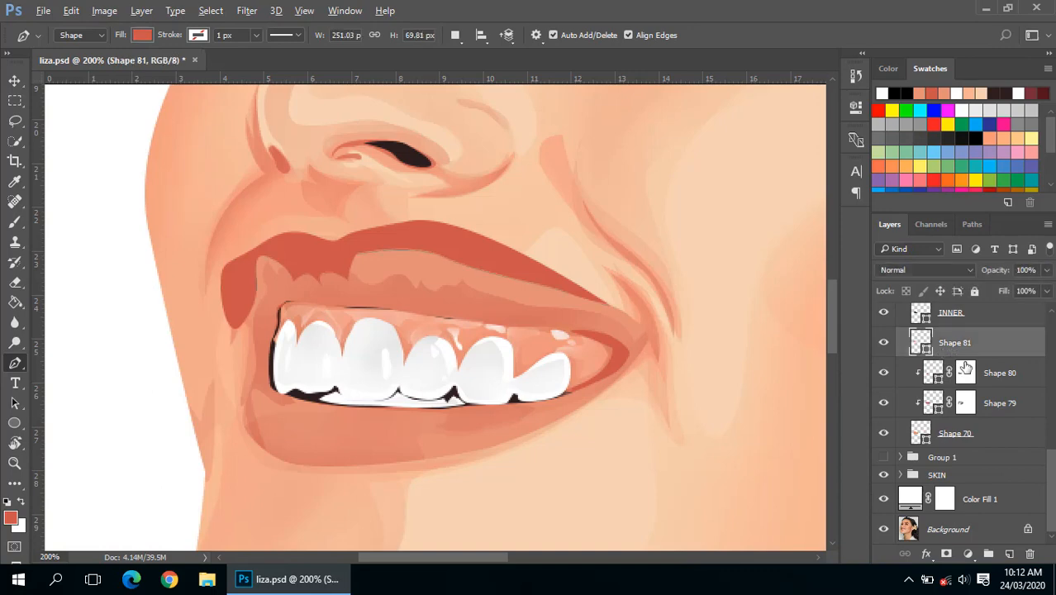
{"action": "left_click", "coordinate": [962, 352], "text": "alt"}
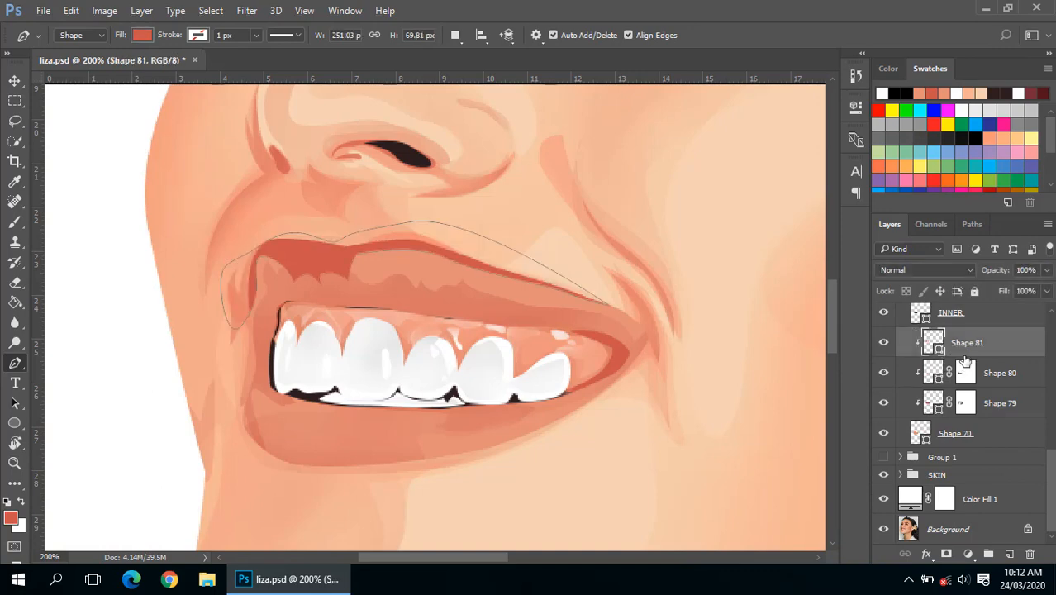
Add a layer mask to Shape 81 and softly erase its upper lip shading with a 70-size Eraser at 30% opacity.
{"action": "key", "text": "e"}
{"action": "left_click", "coordinate": [945, 554]}
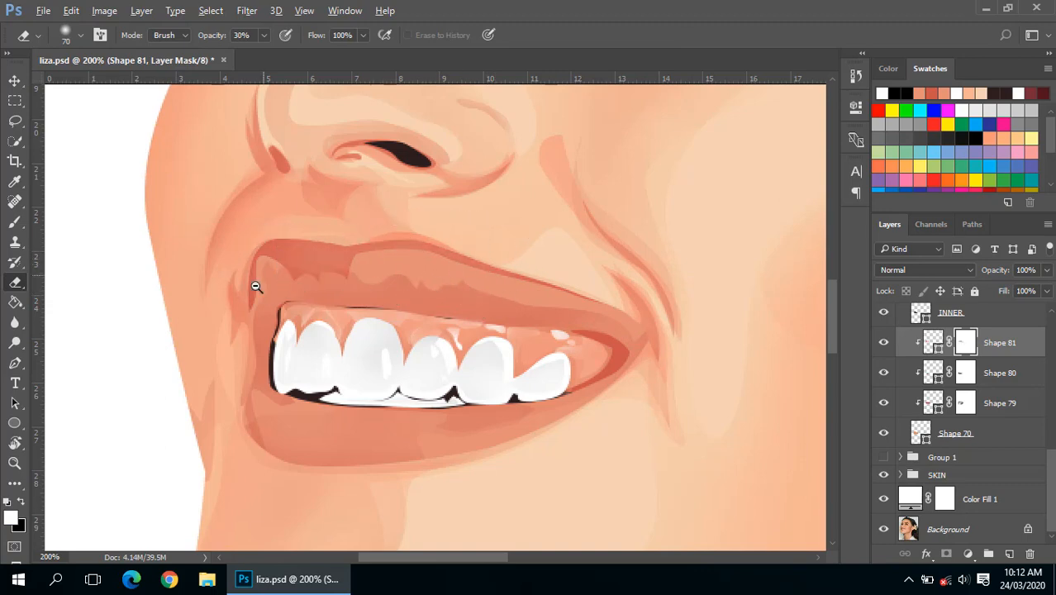
{"action": "scroll", "coordinate": [255, 288], "scroll_direction": "down", "scroll_amount": 2}
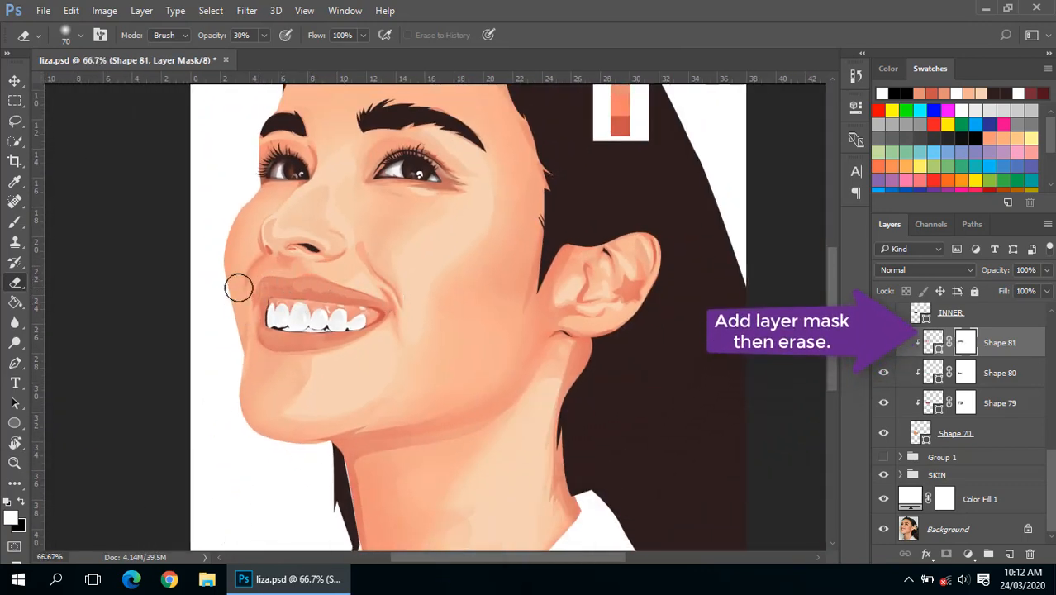
Toggle the visibility of Shape 81 to compare the portrait with and without its upper lip shading.
{"action": "scroll", "coordinate": [268, 311], "scroll_direction": "down", "scroll_amount": 2}
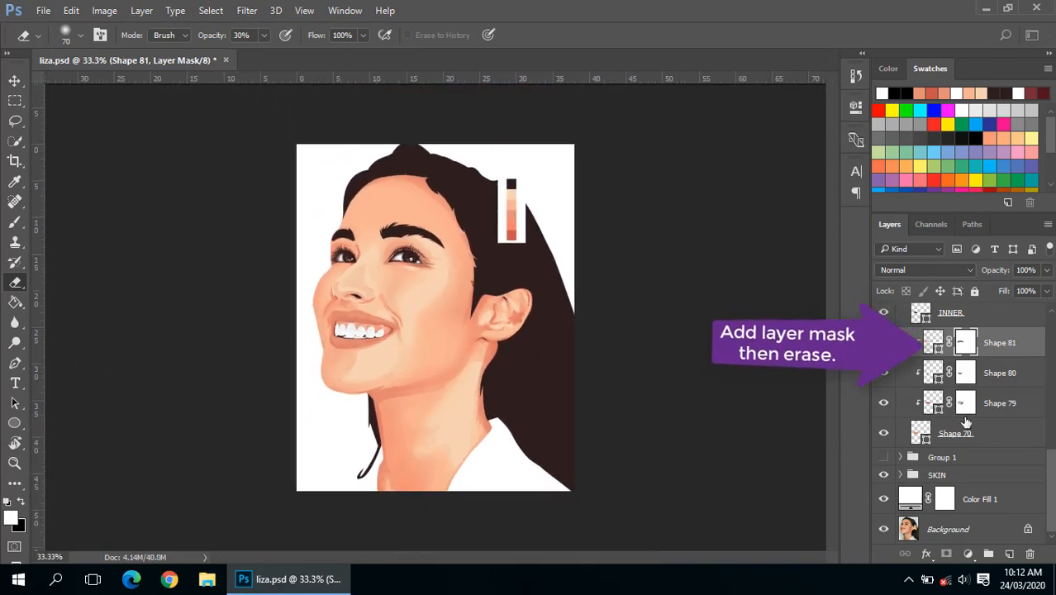
{"action": "left_click", "coordinate": [880, 343]}
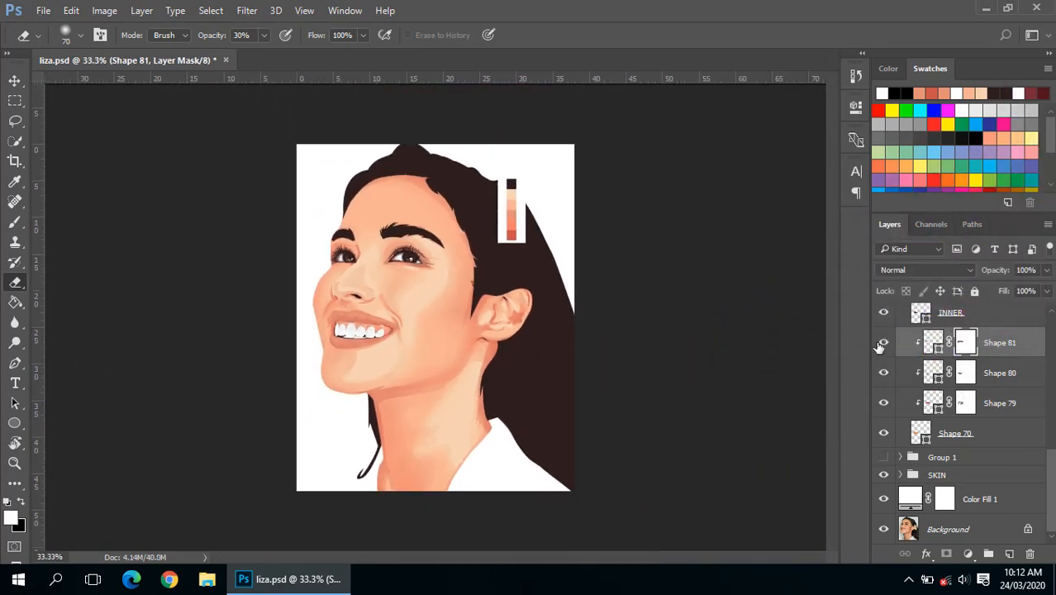
{"action": "left_click", "coordinate": [880, 345]}
Activate the Pen tool and show the Layer 1 reference photo over the mouth area.
{"action": "scroll", "coordinate": [405, 324], "scroll_direction": "up", "scroll_amount": 4}
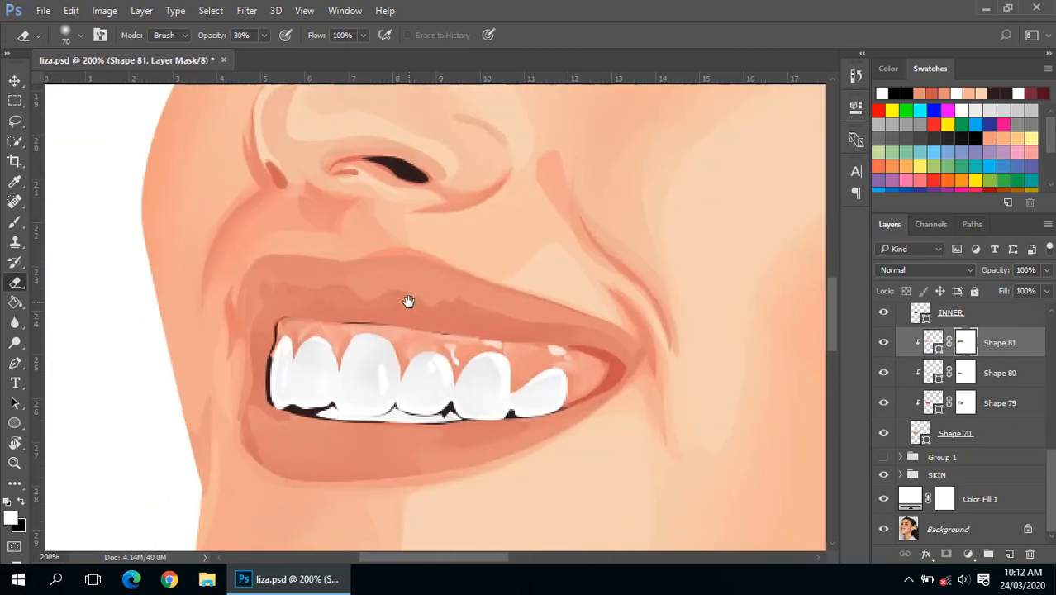
{"action": "scroll", "coordinate": [407, 302], "scroll_direction": "down", "scroll_amount": 1}
{"action": "scroll", "coordinate": [383, 346], "scroll_direction": "up", "scroll_amount": 1}
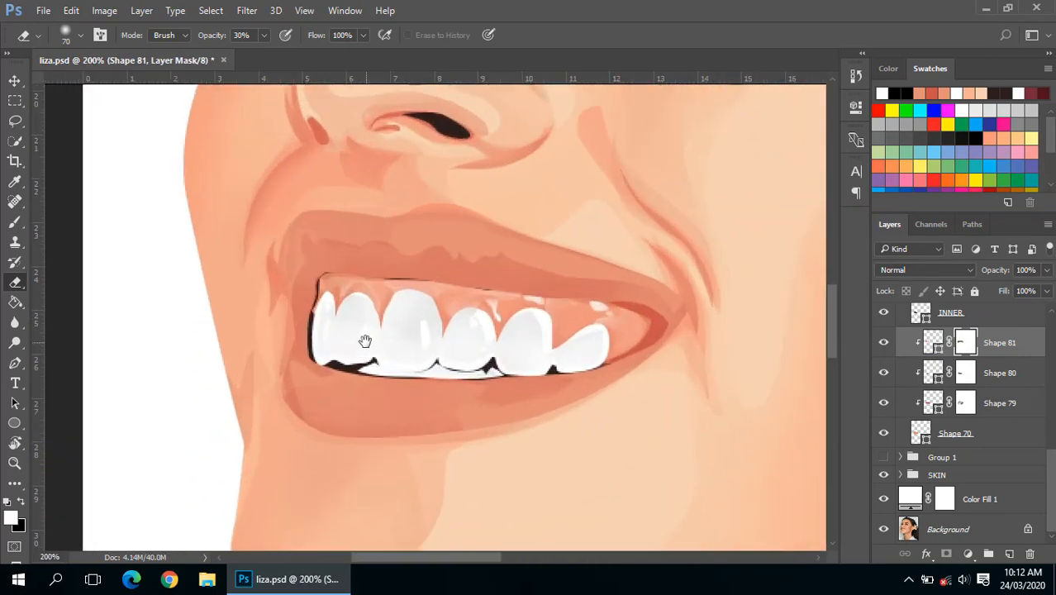
{"action": "scroll", "coordinate": [366, 336], "scroll_direction": "down", "scroll_amount": 1}
{"action": "key", "text": "p"}
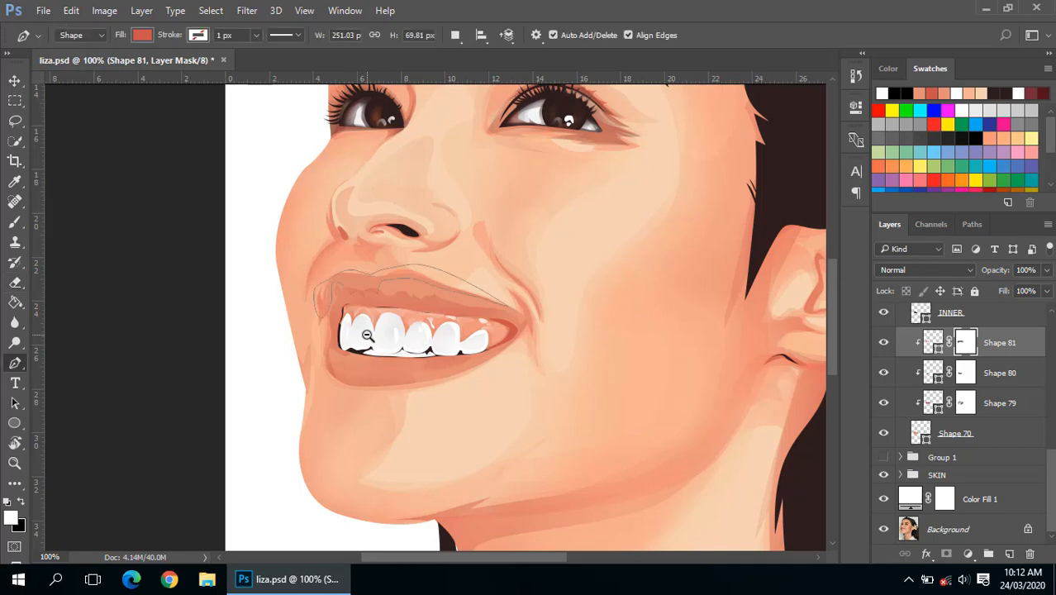
{"action": "scroll", "coordinate": [374, 316], "scroll_direction": "up", "scroll_amount": 1}
{"action": "scroll", "coordinate": [904, 351], "scroll_direction": "down", "scroll_amount": 5}
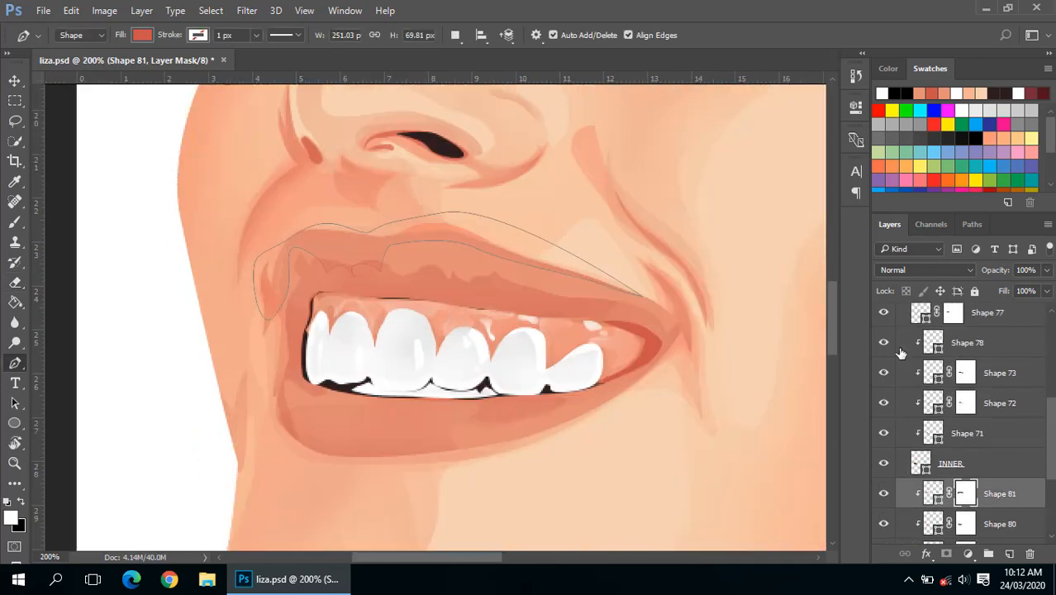
{"action": "scroll", "coordinate": [900, 353], "scroll_direction": "up", "scroll_amount": 5}
{"action": "left_click", "coordinate": [883, 348]}
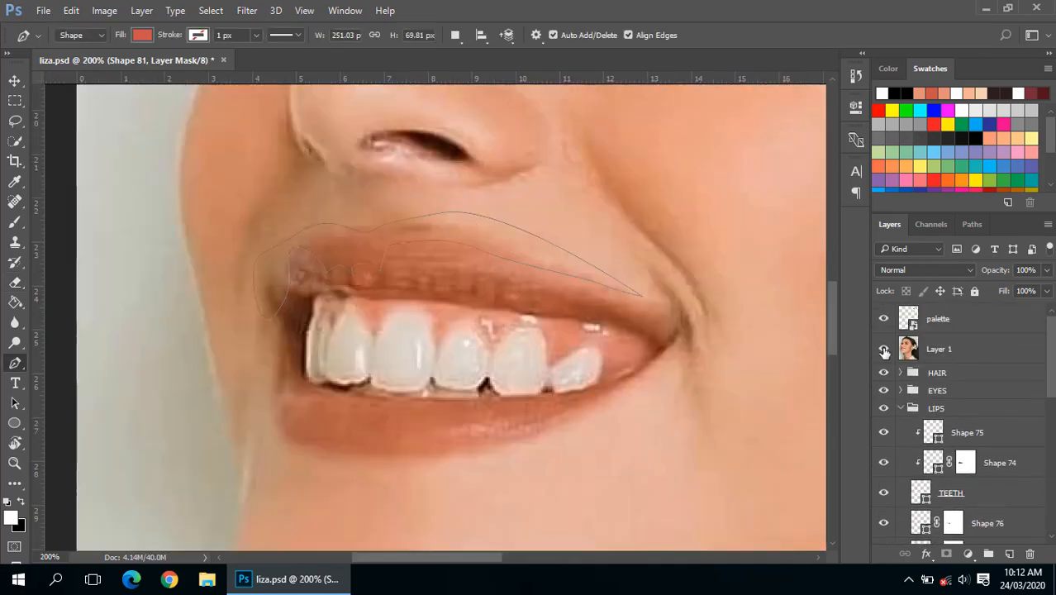
Trace the darkest inner part of the upper lip to the mouth corner as a closed shape about 239 px wide and 92 px high.
{"action": "scroll", "coordinate": [481, 341], "scroll_direction": "down", "scroll_amount": 1}
{"action": "scroll", "coordinate": [495, 311], "scroll_direction": "up", "scroll_amount": 1}
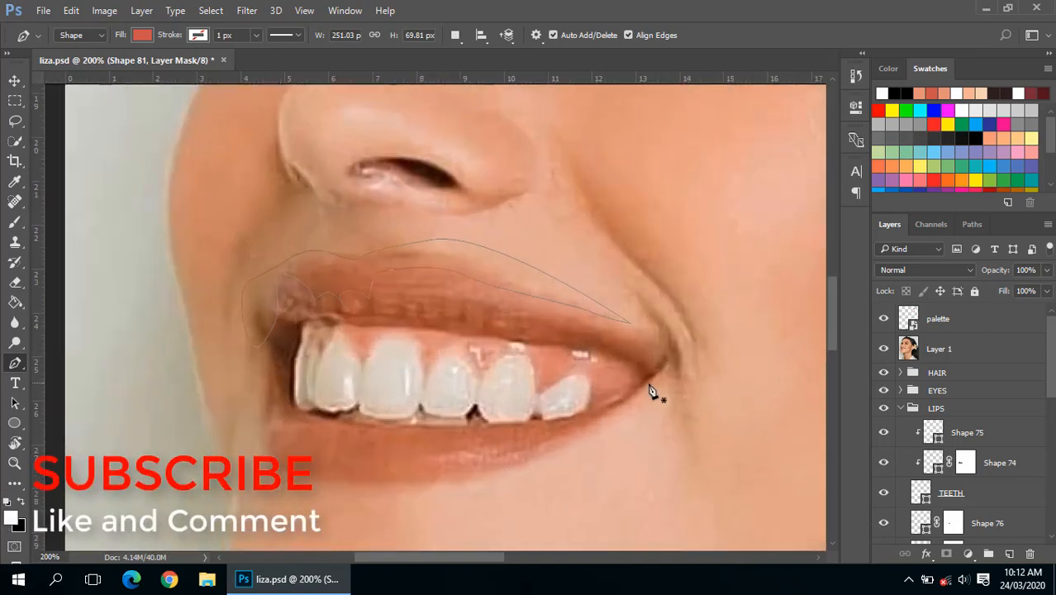
{"action": "left_click", "coordinate": [613, 407]}
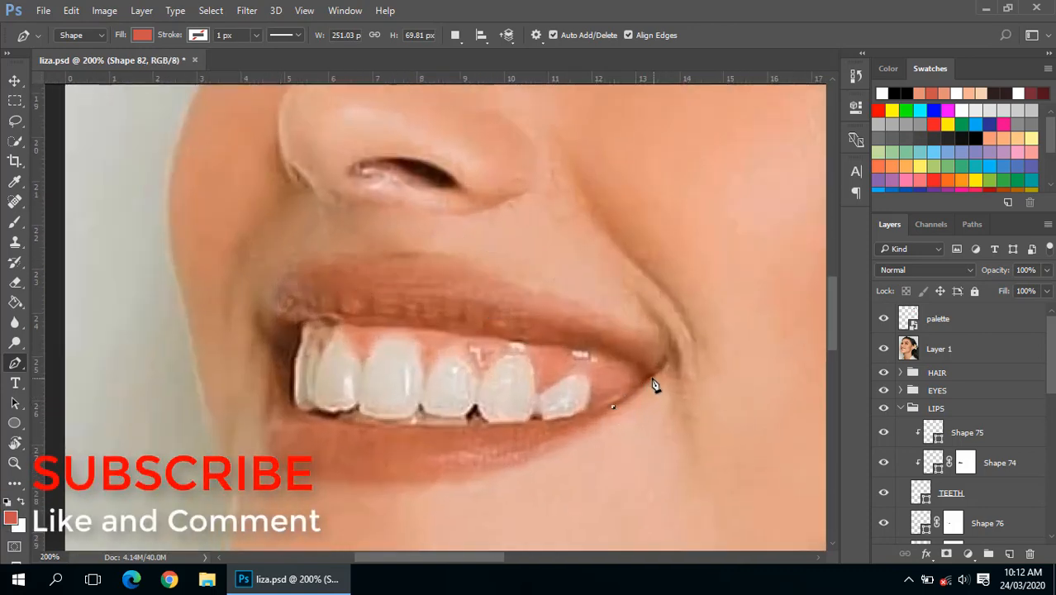
{"action": "left_click_drag", "start_coordinate": [594, 335], "coordinate": [535, 332]}
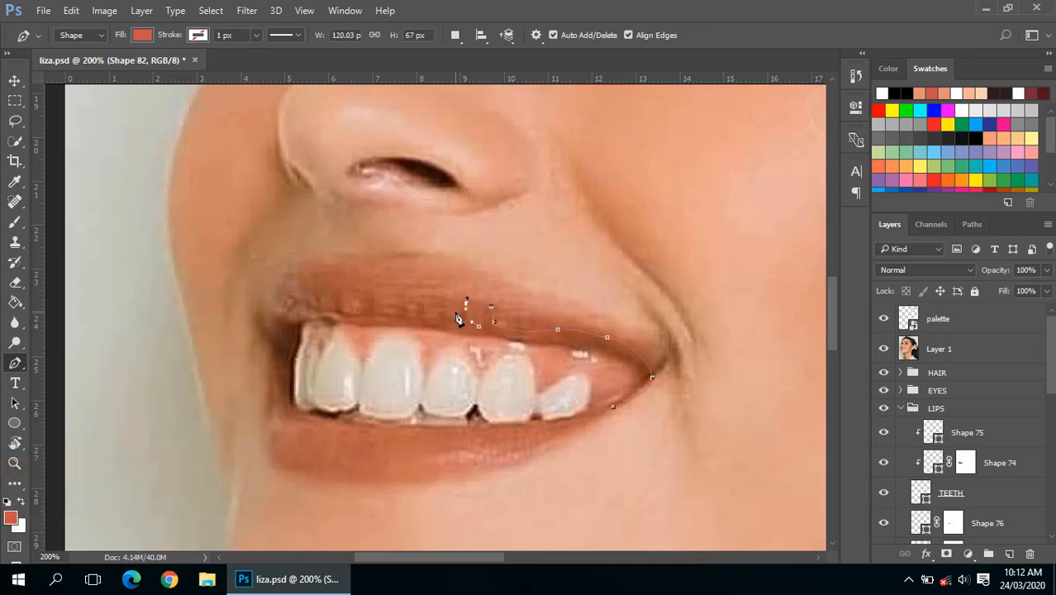
{"action": "left_click_drag", "start_coordinate": [427, 312], "coordinate": [375, 321]}
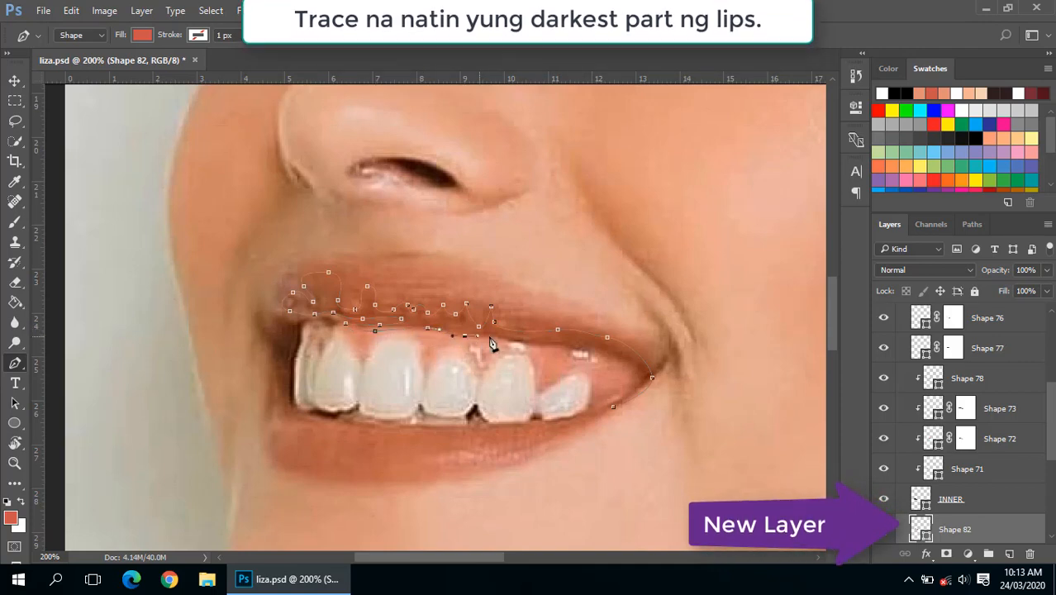
{"action": "left_click_drag", "start_coordinate": [546, 345], "coordinate": [632, 370]}
{"action": "left_click", "coordinate": [577, 352]}
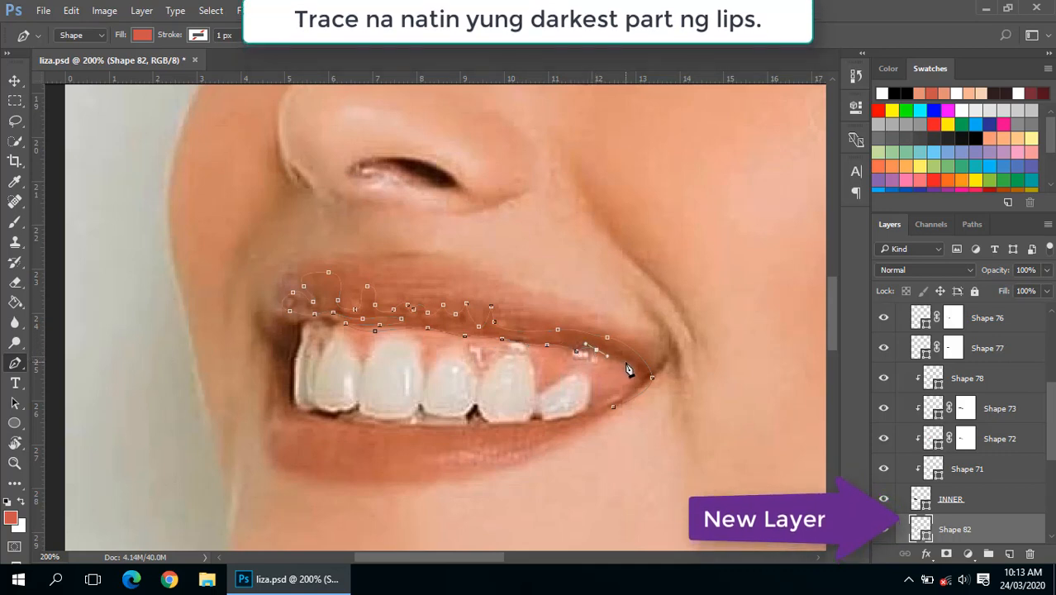
{"action": "left_click_drag", "start_coordinate": [582, 413], "coordinate": [555, 417]}
{"action": "left_click", "coordinate": [583, 414], "text": "alt"}
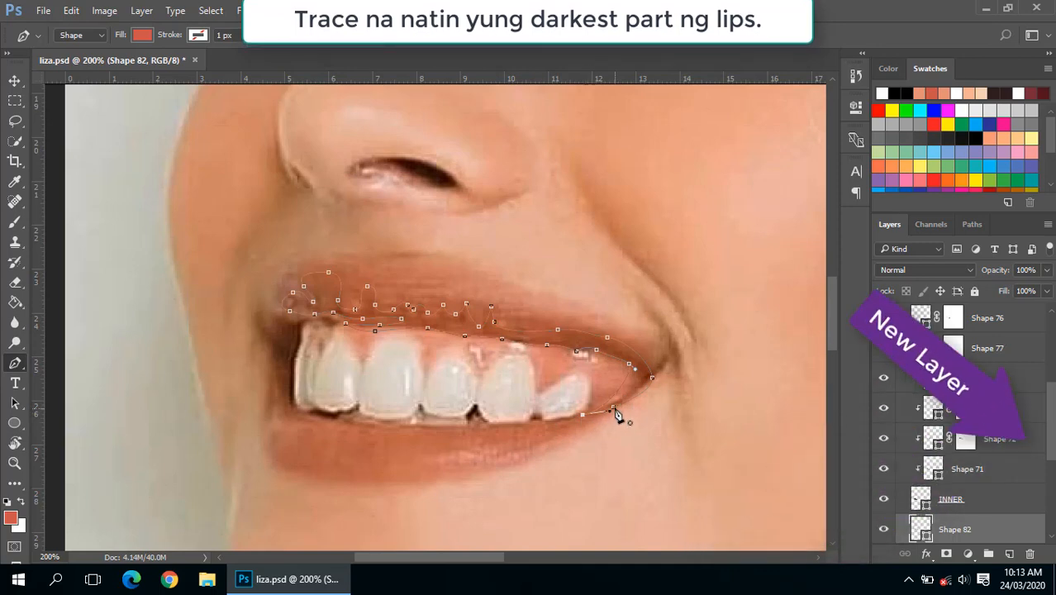
{"action": "left_click", "coordinate": [613, 407]}
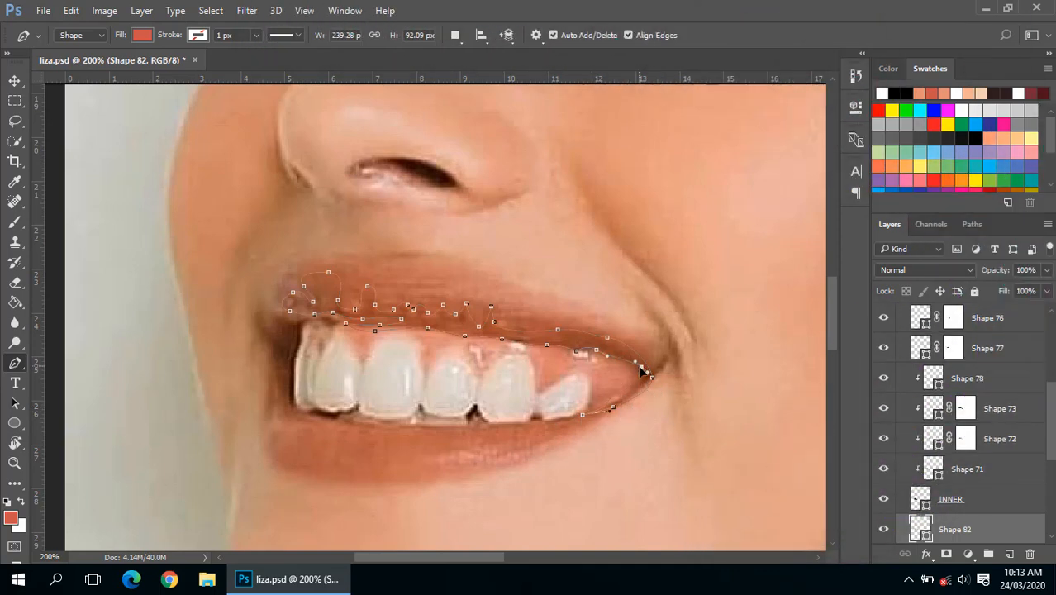
Hide the Layer 1 reference photo and clip Shape 82 to the lip layers below it.
{"action": "scroll", "coordinate": [903, 402], "scroll_direction": "up", "scroll_amount": 5}
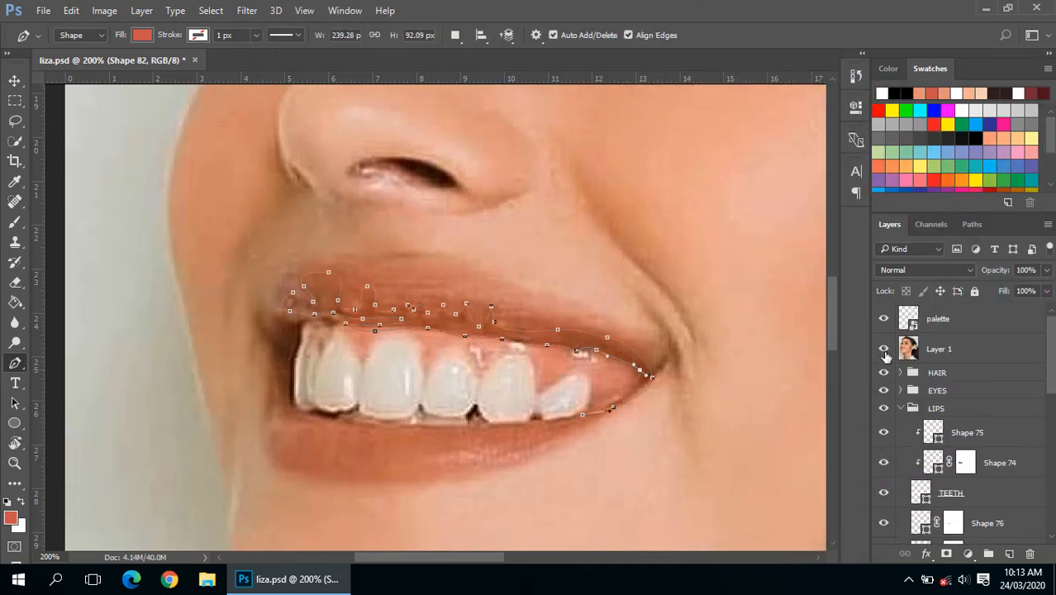
{"action": "left_click", "coordinate": [884, 351]}
{"action": "scroll", "coordinate": [963, 418], "scroll_direction": "down", "scroll_amount": 5}
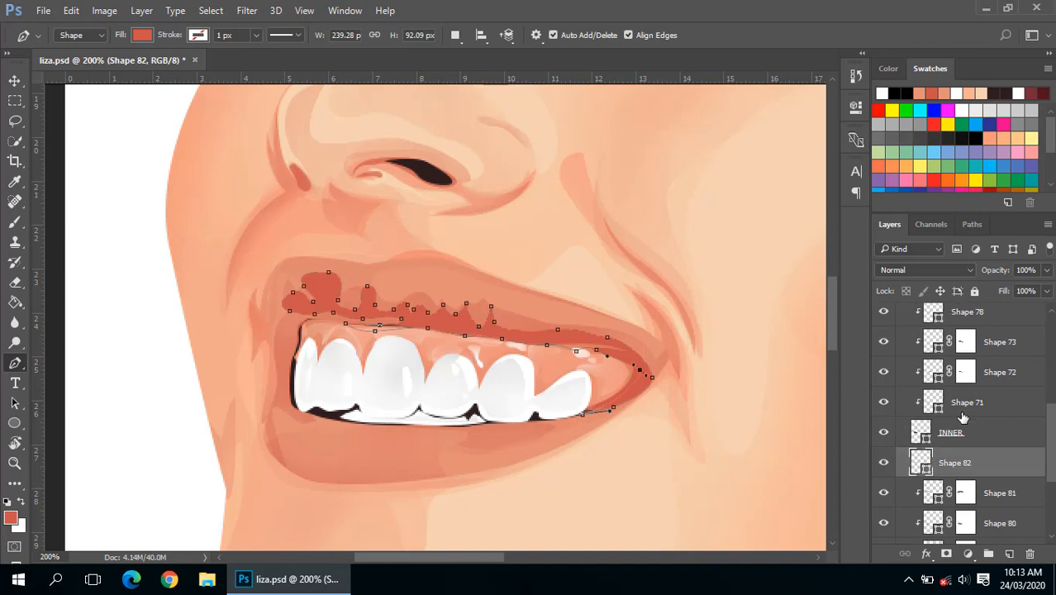
{"action": "left_click", "coordinate": [968, 471], "text": "alt"}
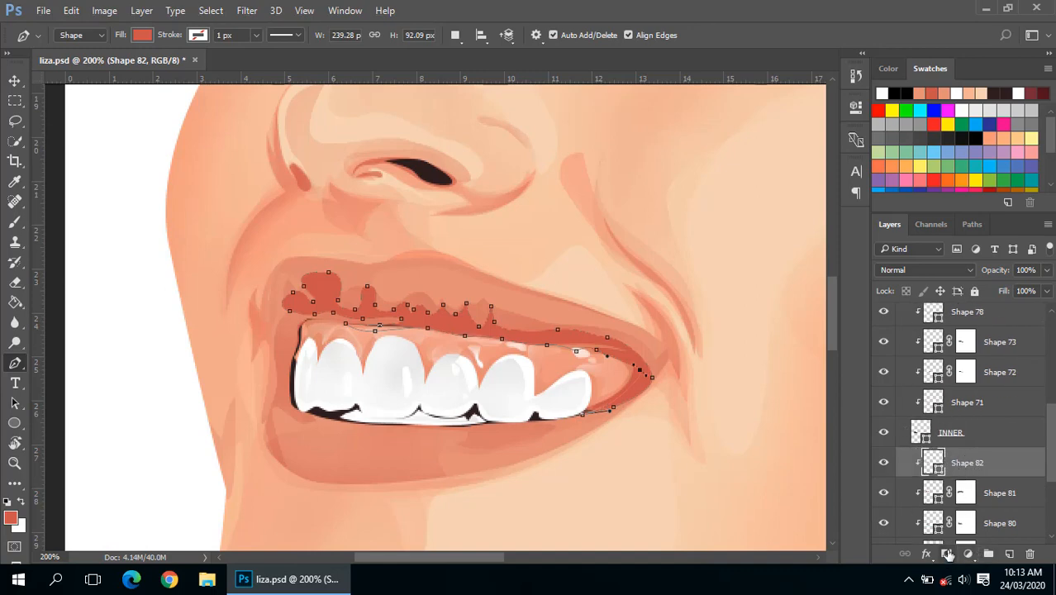
Add a layer mask to Shape 82 and softly erase its dark upper lip shading with a 70-size Eraser at 30% opacity.
{"action": "left_click", "coordinate": [948, 553]}
{"action": "key", "text": "e"}
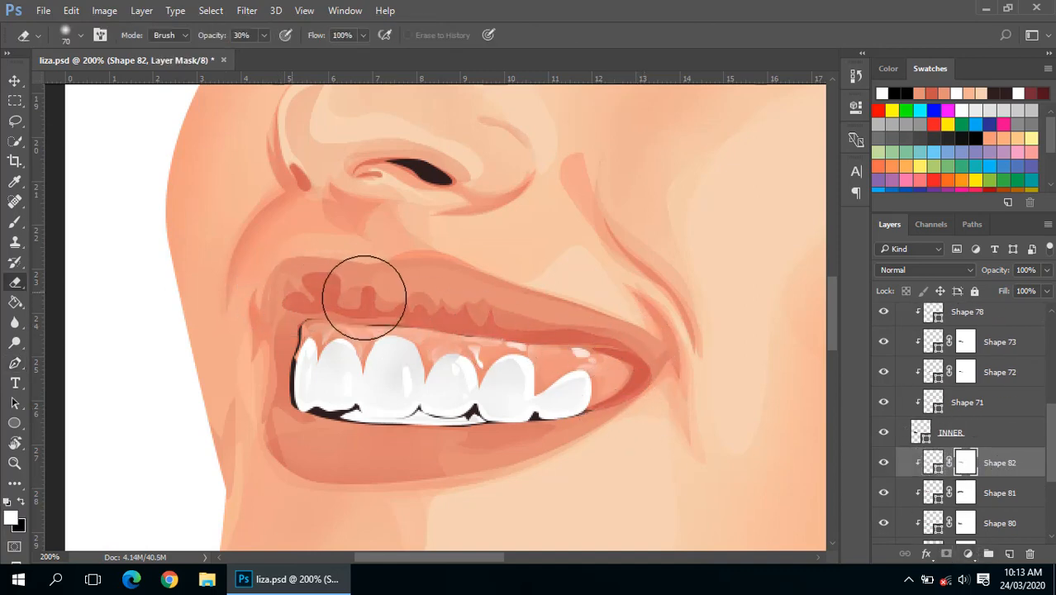
{"action": "scroll", "coordinate": [529, 318], "scroll_direction": "down", "scroll_amount": 3}
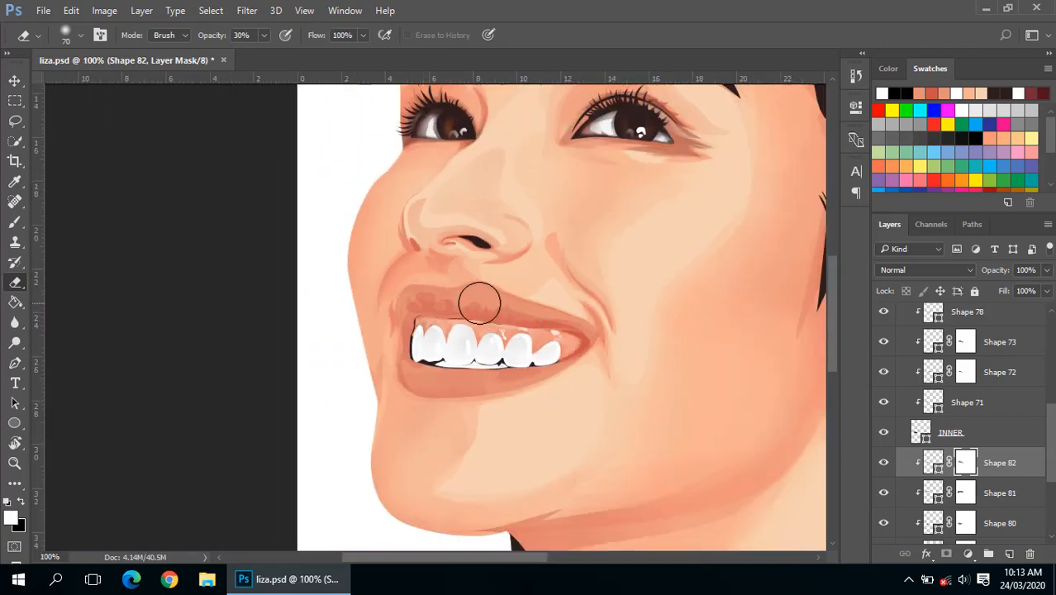
{"action": "scroll", "coordinate": [559, 353], "scroll_direction": "down", "scroll_amount": 3}
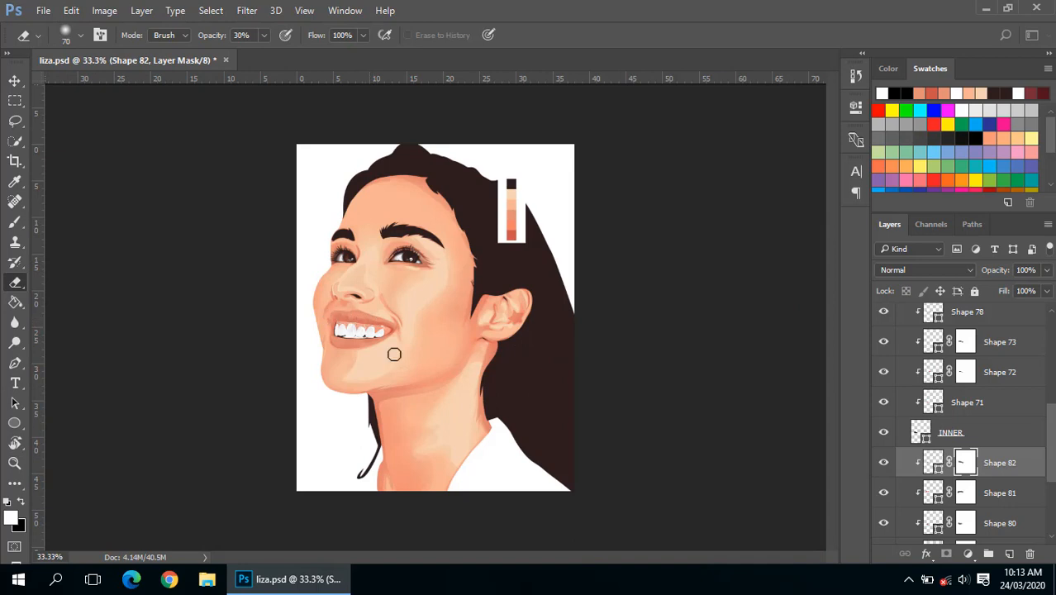
Toggle the Layer 1 reference photo repeatedly to compare the whole vector portrait with the original.
{"action": "scroll", "coordinate": [952, 435], "scroll_direction": "up", "scroll_amount": 5}
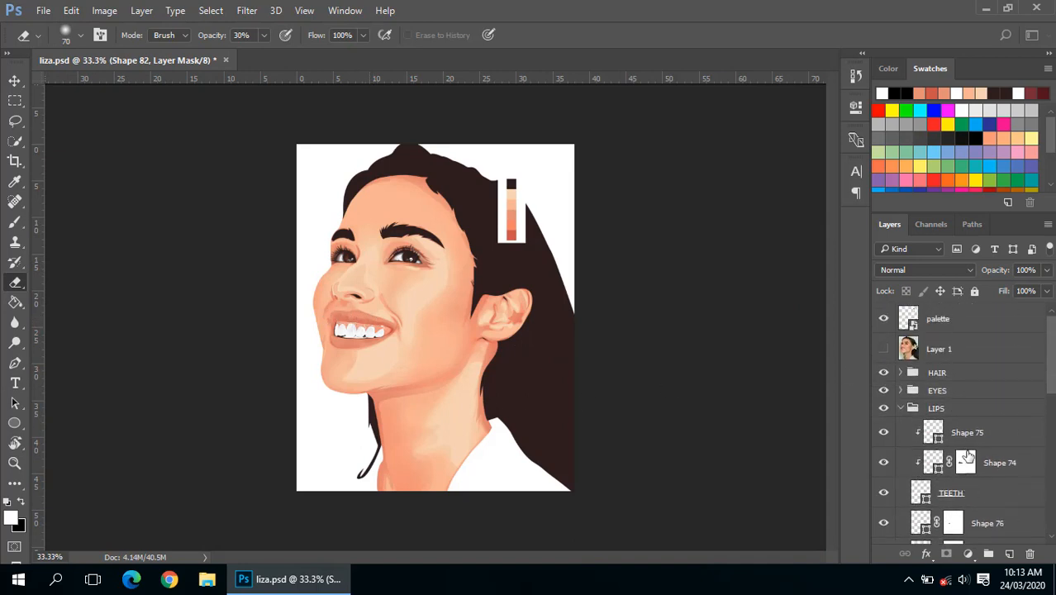
{"action": "left_click", "coordinate": [881, 351]}
{"action": "left_click", "coordinate": [881, 350]}
{"action": "left_click", "coordinate": [881, 351]}
{"action": "left_click", "coordinate": [881, 350]}
{"action": "left_click", "coordinate": [880, 350]}
{"action": "left_click", "coordinate": [880, 350]}
{"action": "left_click", "coordinate": [881, 351]}
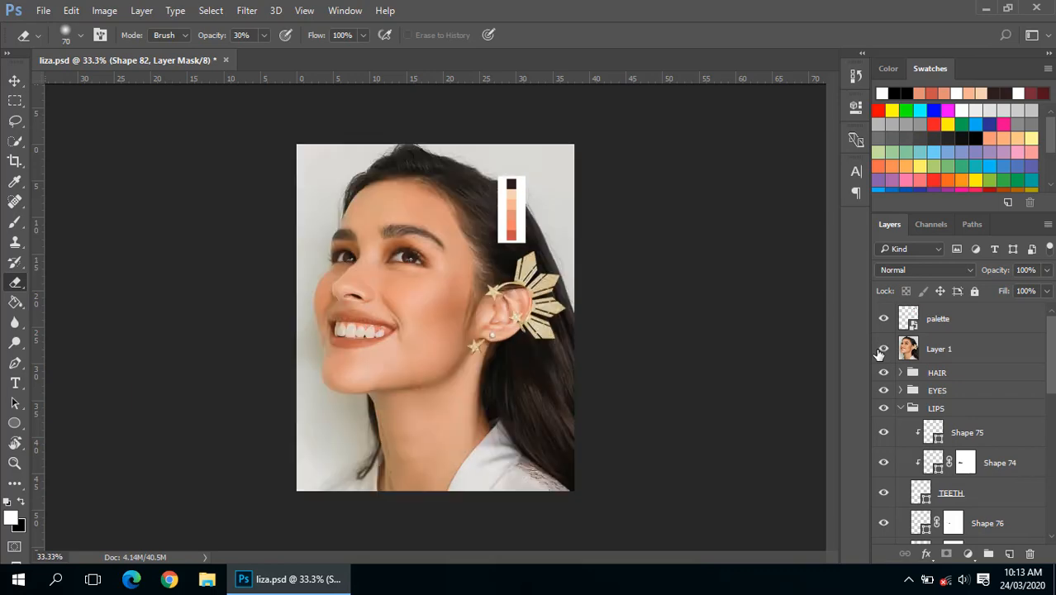
{"action": "left_click", "coordinate": [880, 350]}
{"action": "left_click", "coordinate": [881, 350]}
{"action": "left_click", "coordinate": [881, 350]}
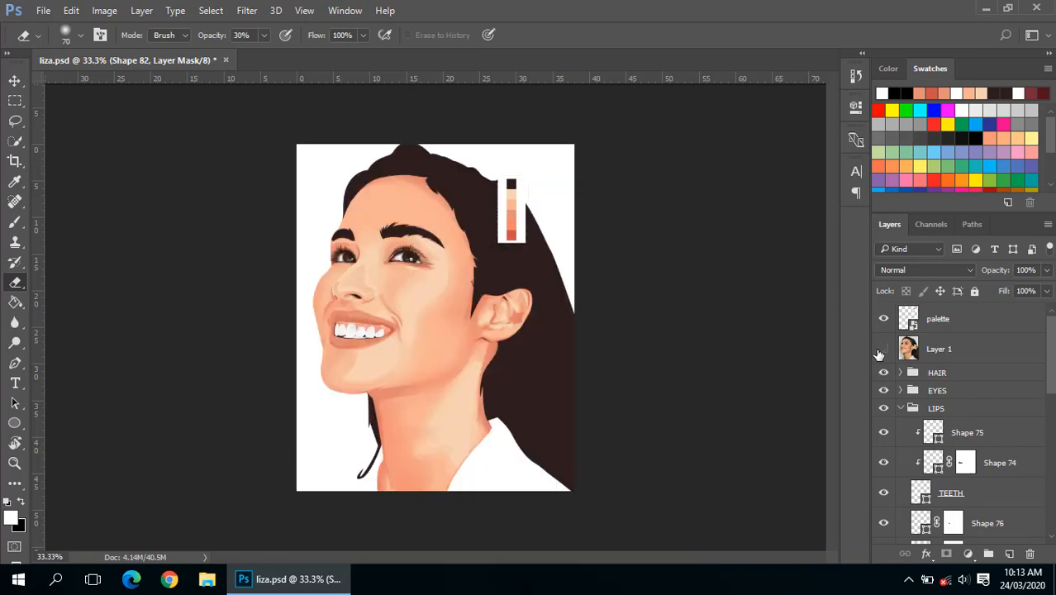
Show the Layer 1 reference photo again and activate the Pen tool for tracing the lower lip.
{"action": "left_click", "coordinate": [880, 350]}
{"action": "left_click", "coordinate": [357, 353], "text": "ctrl"}
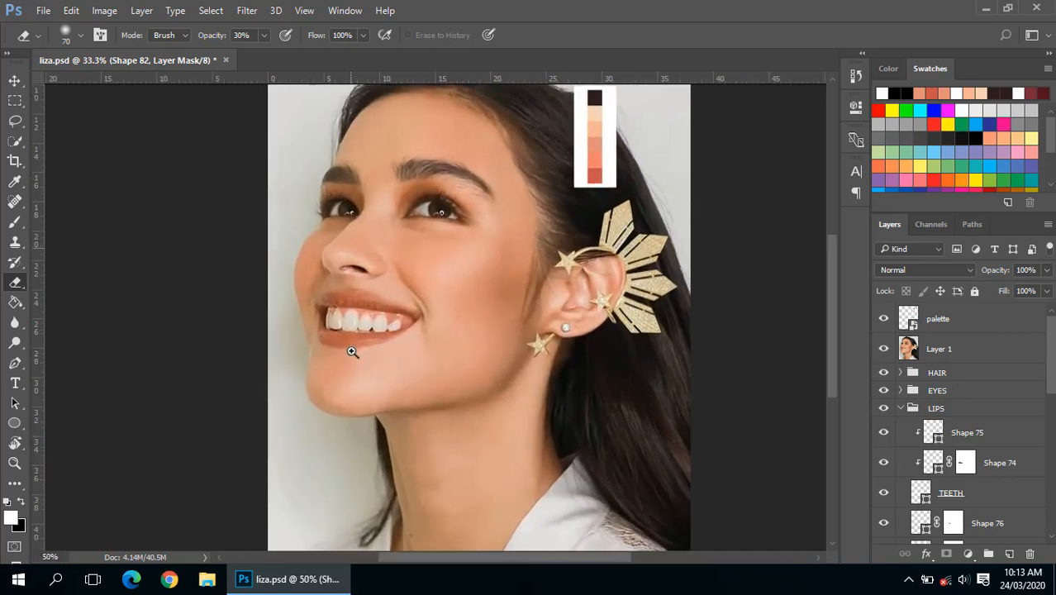
{"action": "left_click", "coordinate": [351, 352], "text": "ctrl"}
{"action": "left_click", "coordinate": [351, 352], "text": "ctrl"}
{"action": "left_click_drag", "start_coordinate": [372, 354], "coordinate": [602, 356]}
{"action": "key", "text": "p"}
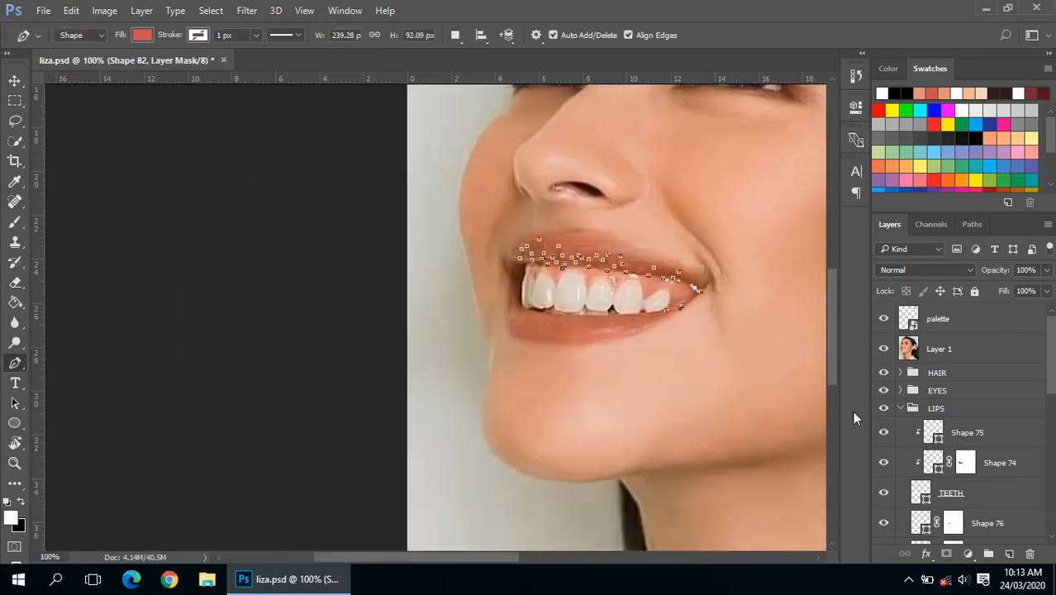
Trace the darkest part of the lower lip and the shadowed mouth corner beside the front teeth as a closed shape on a new layer.
{"action": "scroll", "coordinate": [942, 448], "scroll_direction": "down", "scroll_amount": 5}
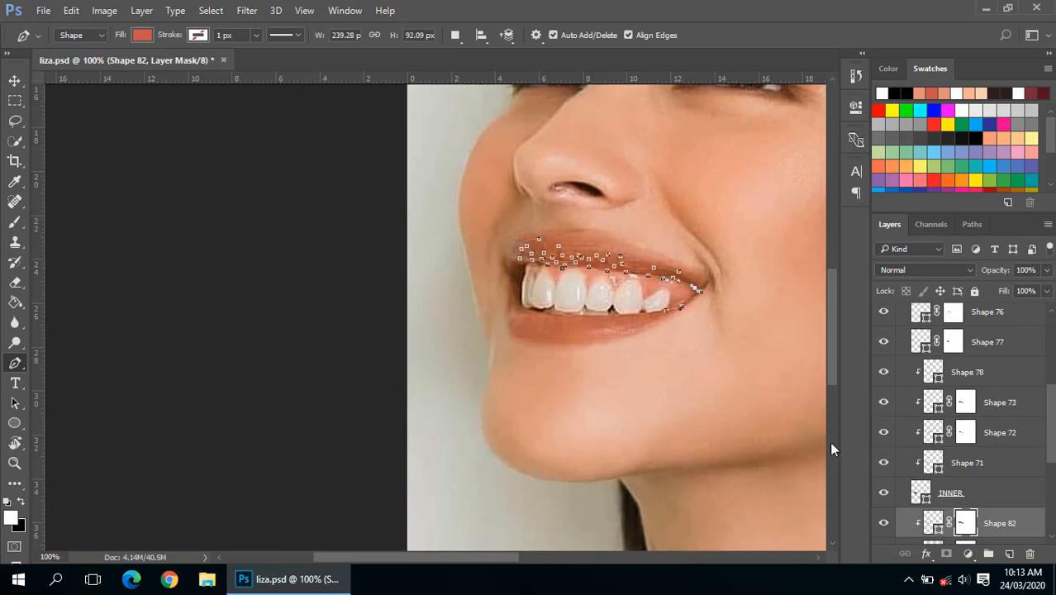
{"action": "left_click", "coordinate": [604, 317], "text": "ctrl"}
{"action": "left_click", "coordinate": [659, 332], "text": "ctrl+alt"}
{"action": "left_click", "coordinate": [659, 332], "text": "ctrl"}
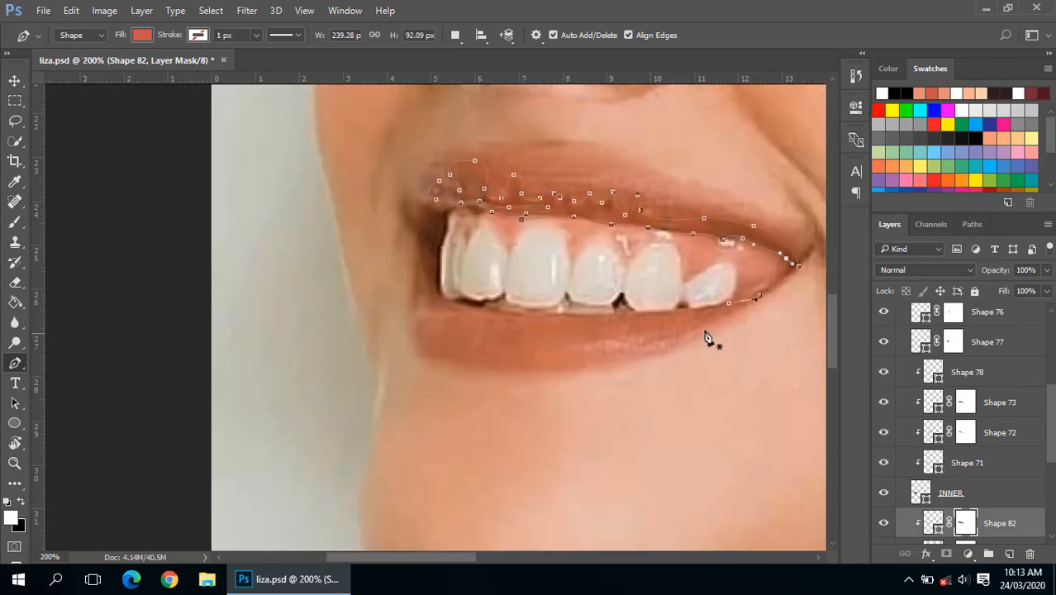
{"action": "left_click", "coordinate": [722, 310]}
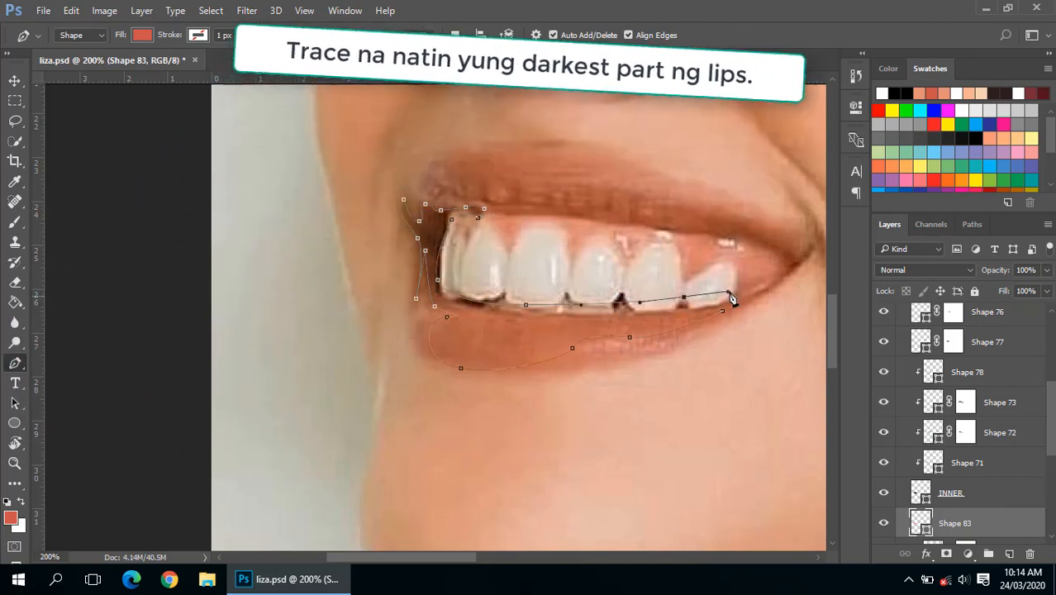
{"action": "left_click", "coordinate": [683, 296]}
{"action": "left_click", "coordinate": [730, 291]}
Hide the Layer 1 reference photo to reveal the vector lips with the new lower lip shape.
{"action": "scroll", "coordinate": [909, 360], "scroll_direction": "up", "scroll_amount": 6}
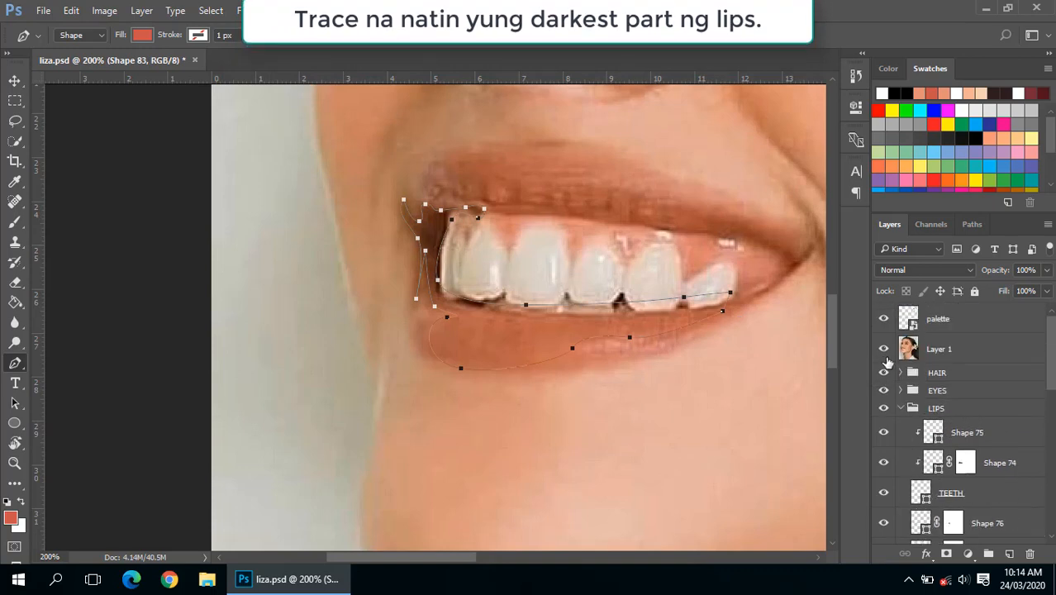
{"action": "left_click", "coordinate": [884, 348]}
{"action": "left_click", "coordinate": [637, 361], "text": "alt"}
{"action": "left_click", "coordinate": [637, 361], "text": "alt"}
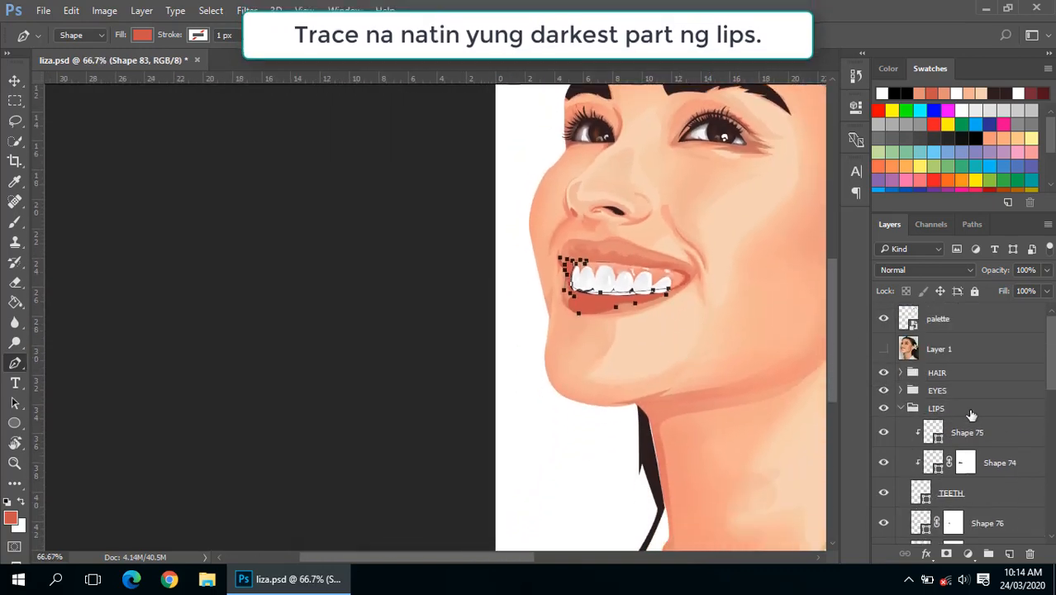
Select Shape 83 in the LIPS group and clip it to the lip layers below it.
{"action": "scroll", "coordinate": [909, 413], "scroll_direction": "down", "scroll_amount": 8}
{"action": "scroll", "coordinate": [958, 446], "scroll_direction": "up", "scroll_amount": 4}
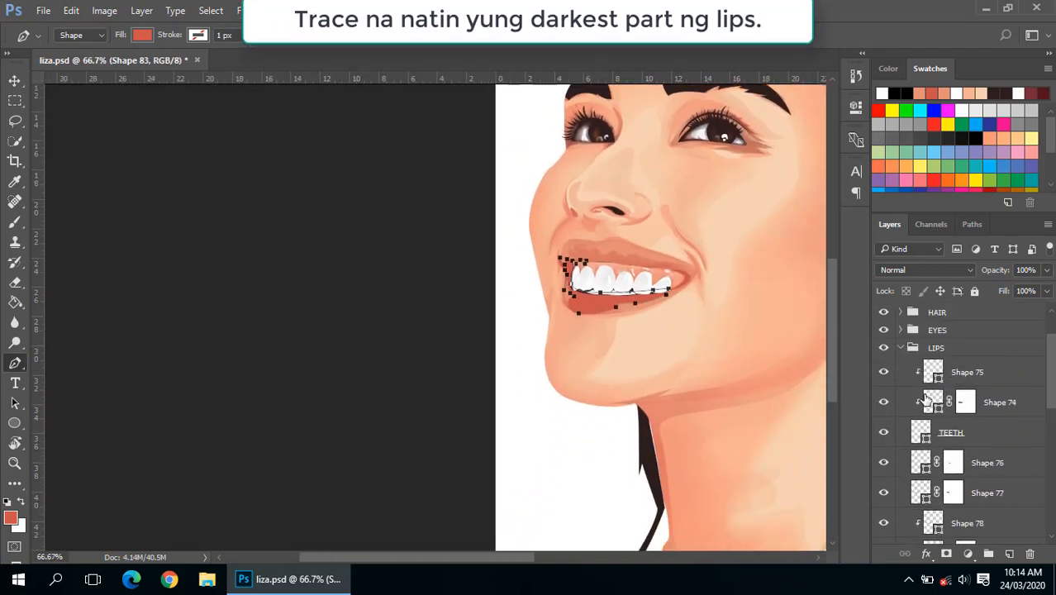
{"action": "left_click", "coordinate": [930, 347]}
{"action": "left_click", "coordinate": [899, 348]}
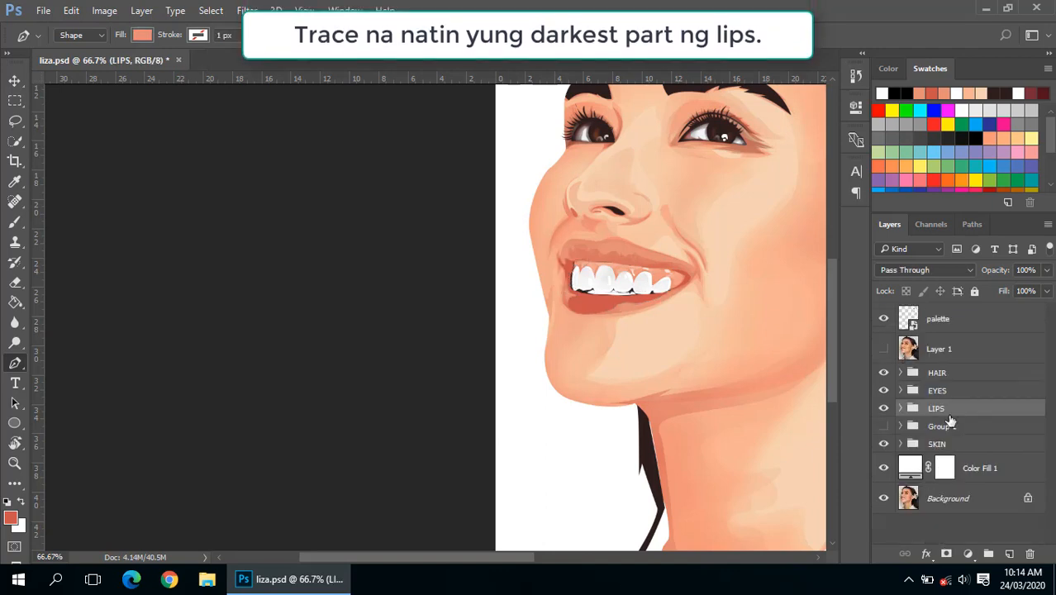
{"action": "left_click", "coordinate": [905, 409]}
{"action": "scroll", "coordinate": [942, 421], "scroll_direction": "down", "scroll_amount": 5}
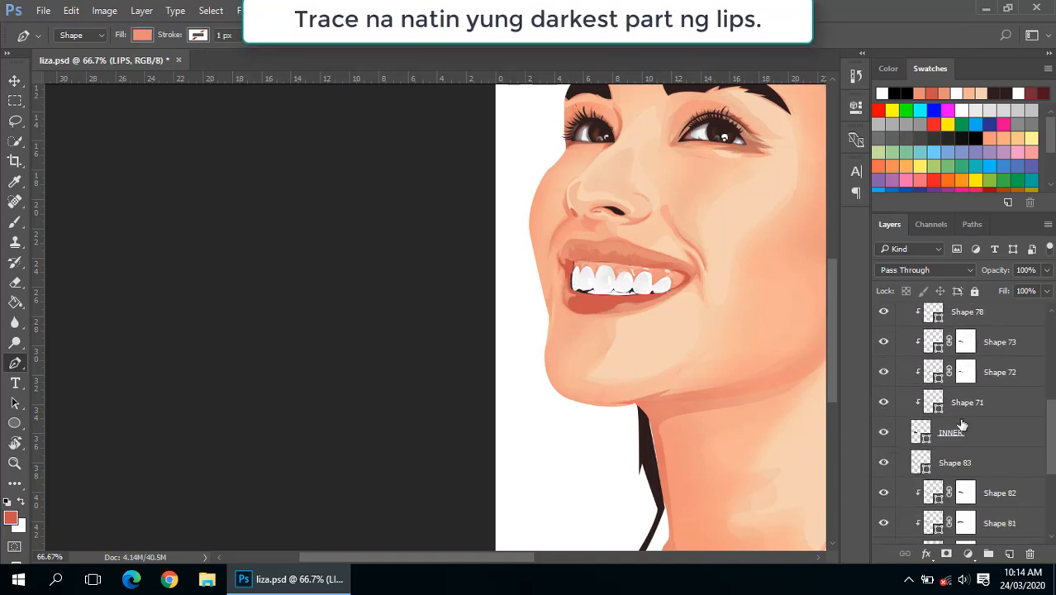
{"action": "left_click", "coordinate": [941, 491]}
{"action": "scroll", "coordinate": [949, 484], "scroll_direction": "down", "scroll_amount": 2}
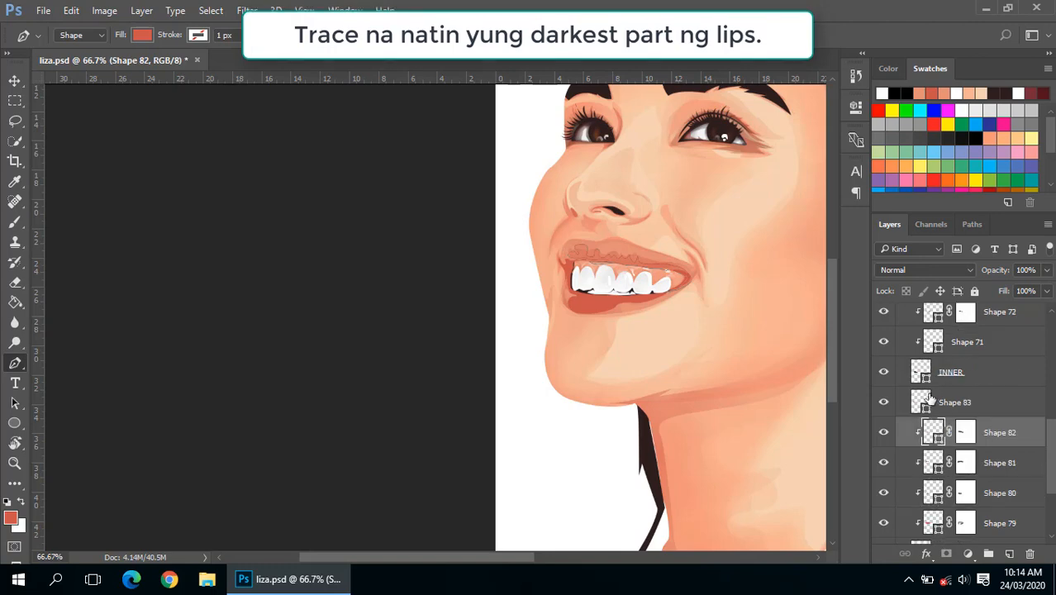
{"action": "left_click", "coordinate": [929, 401]}
{"action": "left_click", "coordinate": [961, 406], "text": "alt"}
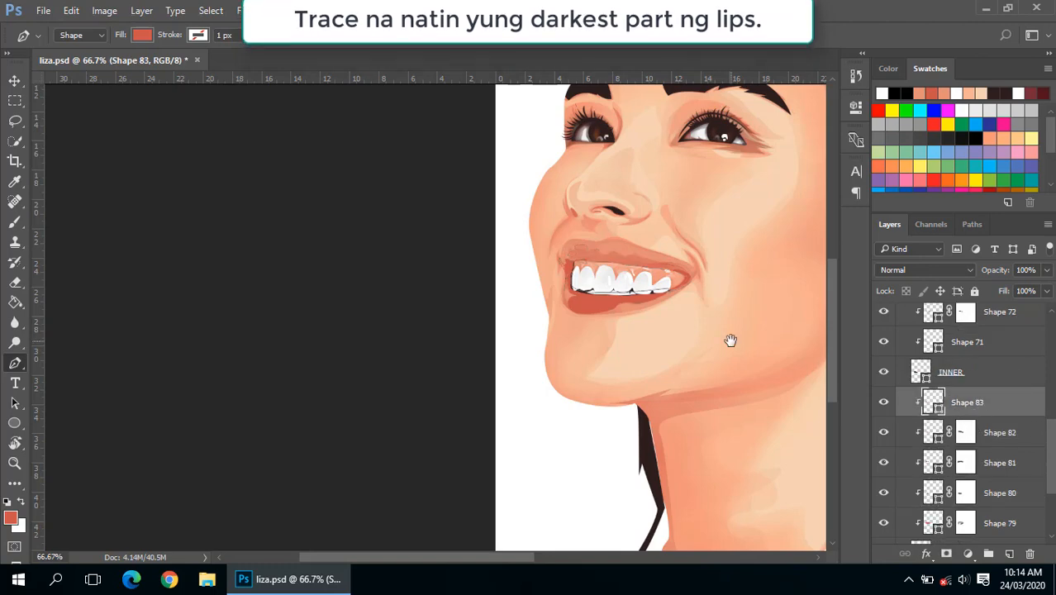
Add a layer mask to Shape 83 and softly erase the edges of the dark lower lip shading on it.
{"action": "left_click_drag", "start_coordinate": [731, 342], "coordinate": [625, 378]}
{"action": "left_click", "coordinate": [946, 554]}
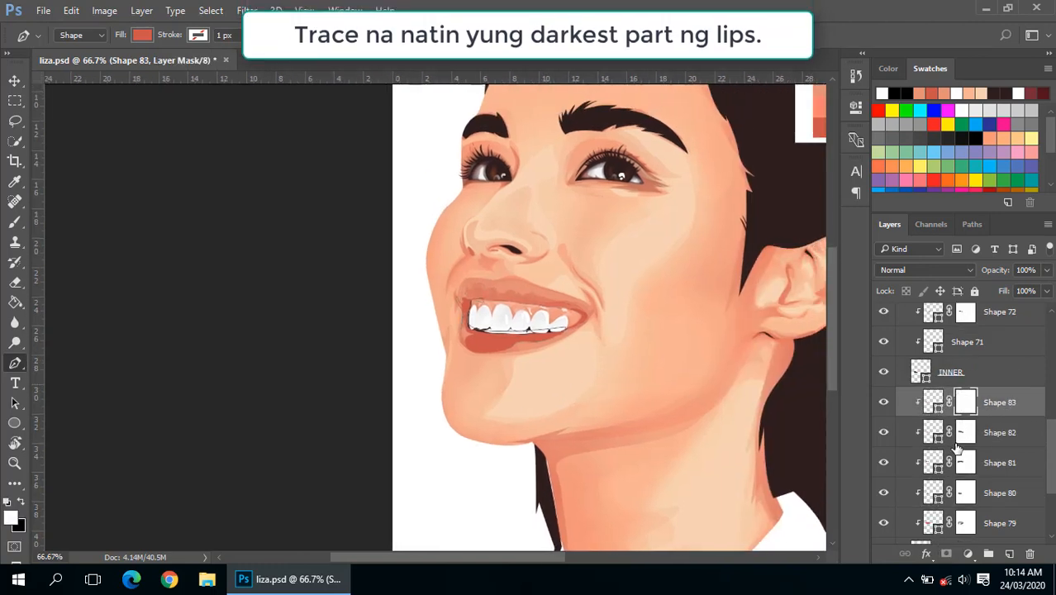
{"action": "key", "text": "e"}
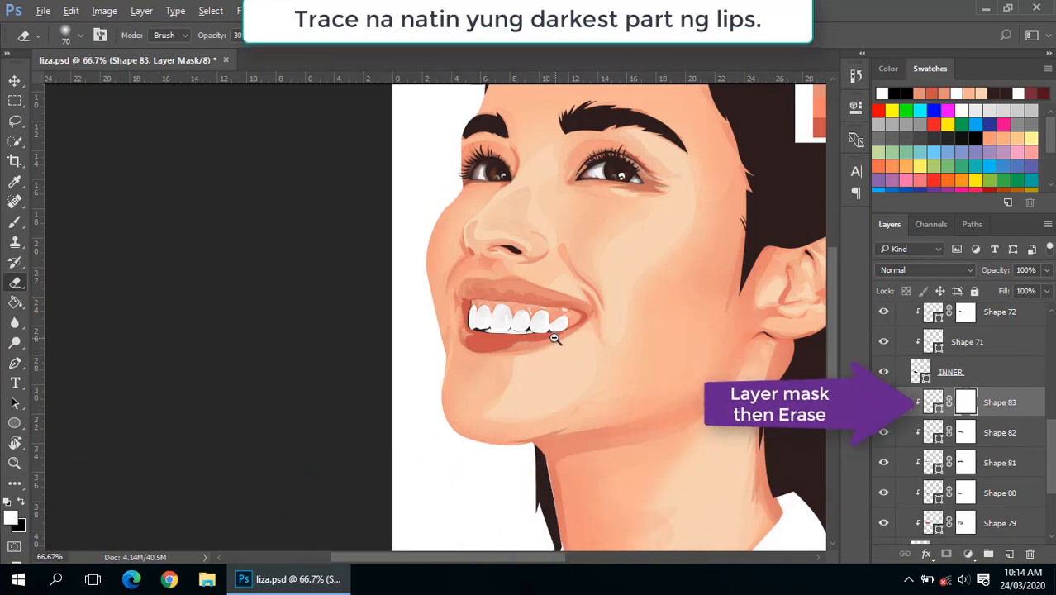
{"action": "scroll", "coordinate": [570, 360], "scroll_direction": "down", "scroll_amount": 1}
{"action": "left_click_drag", "start_coordinate": [574, 363], "coordinate": [525, 432]}
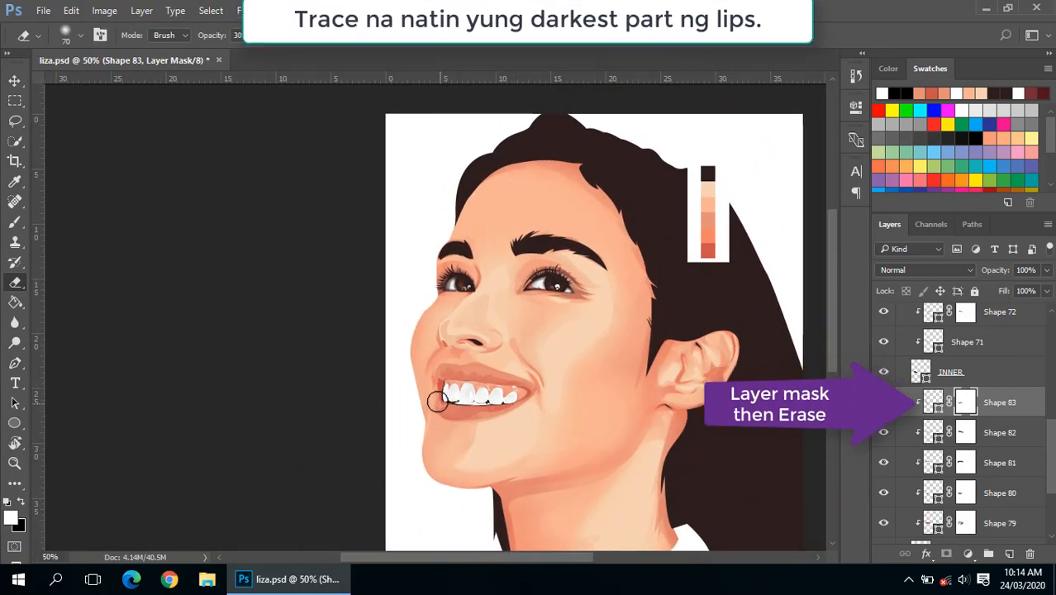
{"action": "left_click", "coordinate": [476, 422], "text": "ctrl"}
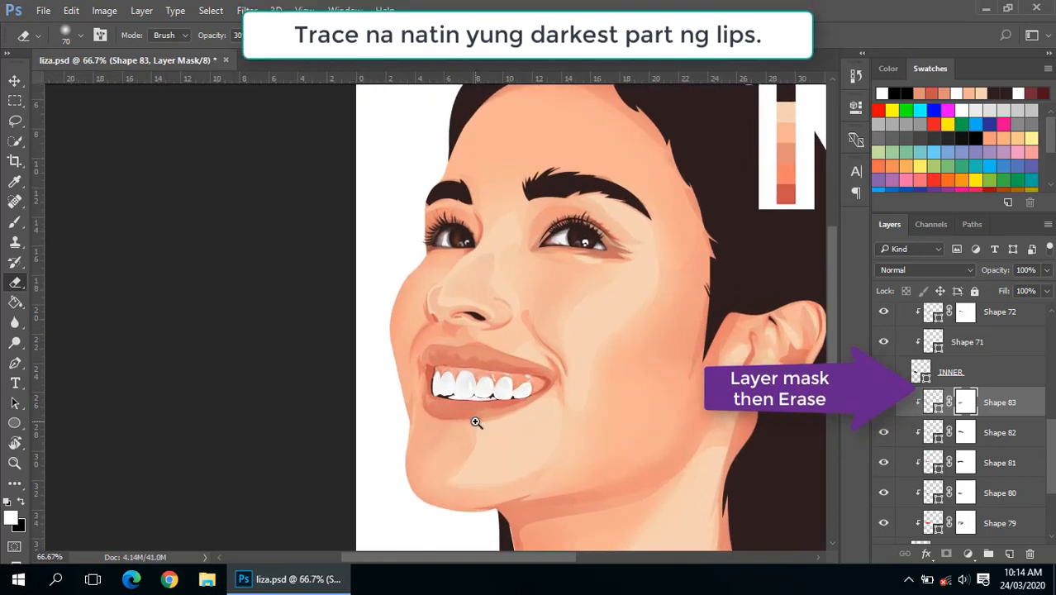
{"action": "left_click", "coordinate": [475, 422], "text": "ctrl"}
{"action": "left_click", "coordinate": [476, 422], "text": "ctrl"}
Show the Layer 1 reference photo and trace the darkest part of the upper lip as a closed Pen shape on a new layer.
{"action": "key", "text": "p"}
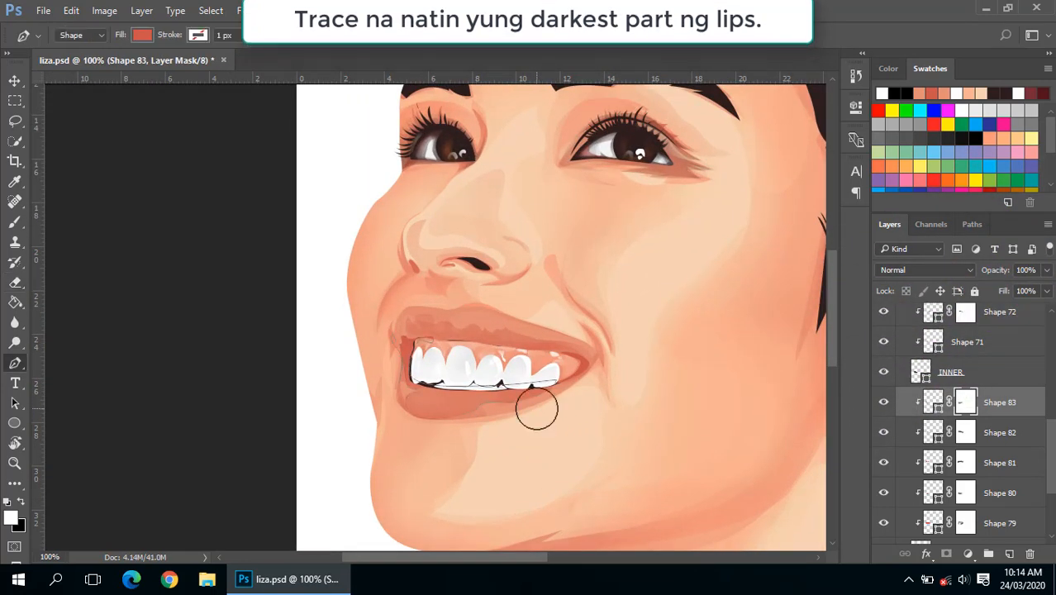
{"action": "left_click", "coordinate": [499, 355], "text": "ctrl"}
{"action": "left_click", "coordinate": [491, 364], "text": "alt"}
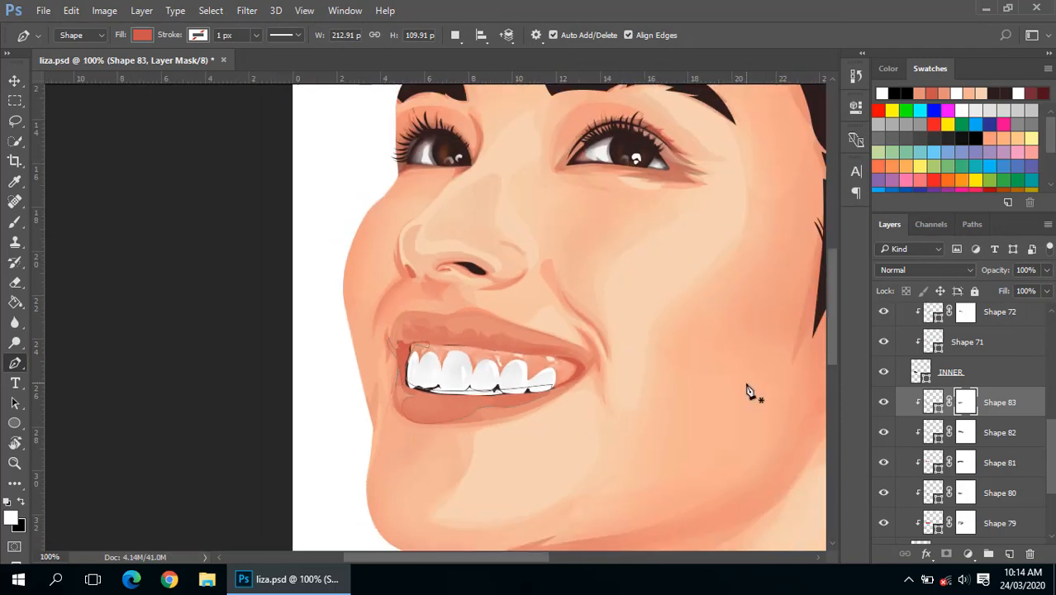
{"action": "scroll", "coordinate": [961, 438], "scroll_direction": "up", "scroll_amount": 8}
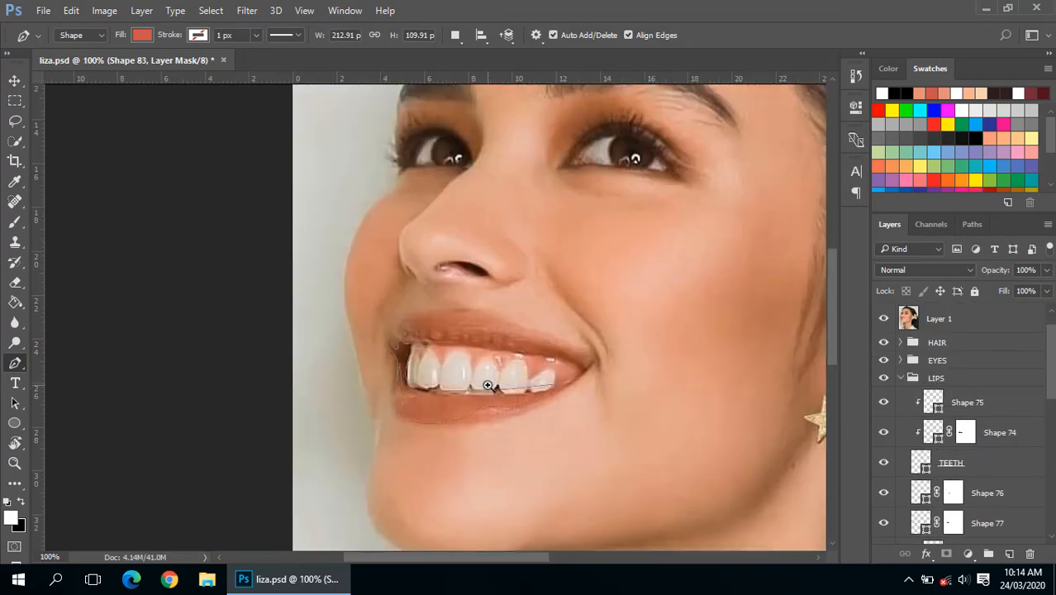
{"action": "left_click", "coordinate": [488, 385], "text": "ctrl"}
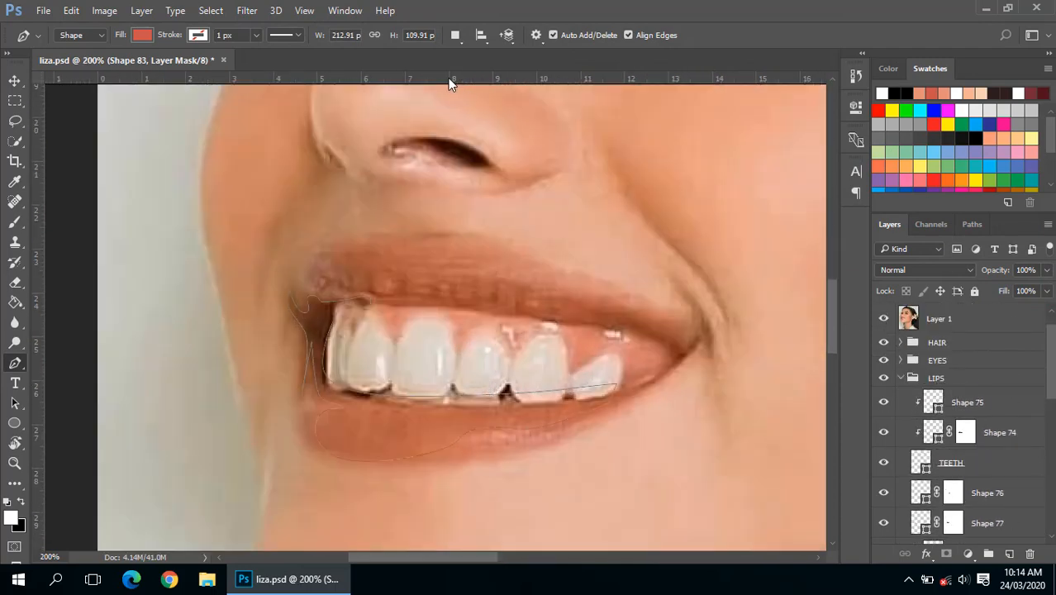
{"action": "left_click", "coordinate": [454, 35]}
{"action": "left_click", "coordinate": [475, 55]}
{"action": "left_click", "coordinate": [641, 389]}
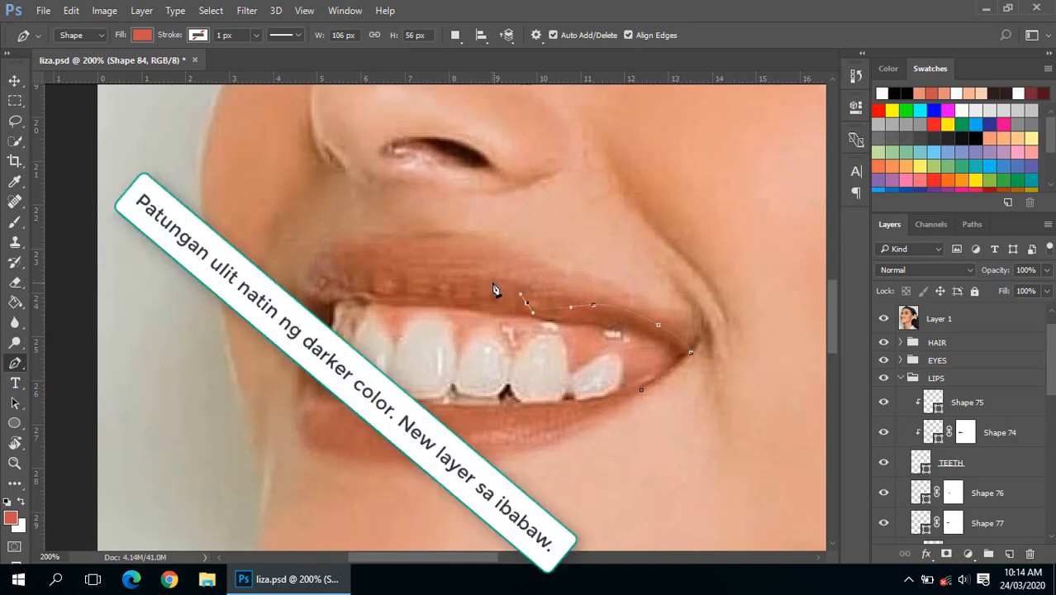
{"action": "left_click_drag", "start_coordinate": [456, 279], "coordinate": [398, 255]}
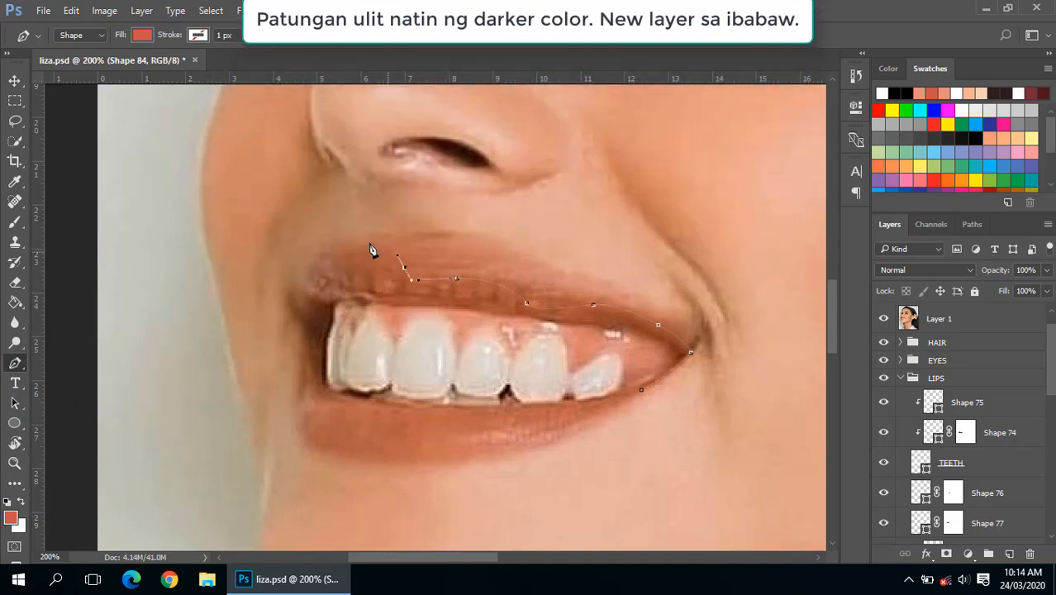
{"action": "left_click_drag", "start_coordinate": [331, 295], "coordinate": [373, 294]}
{"action": "left_click_drag", "start_coordinate": [528, 318], "coordinate": [623, 331]}
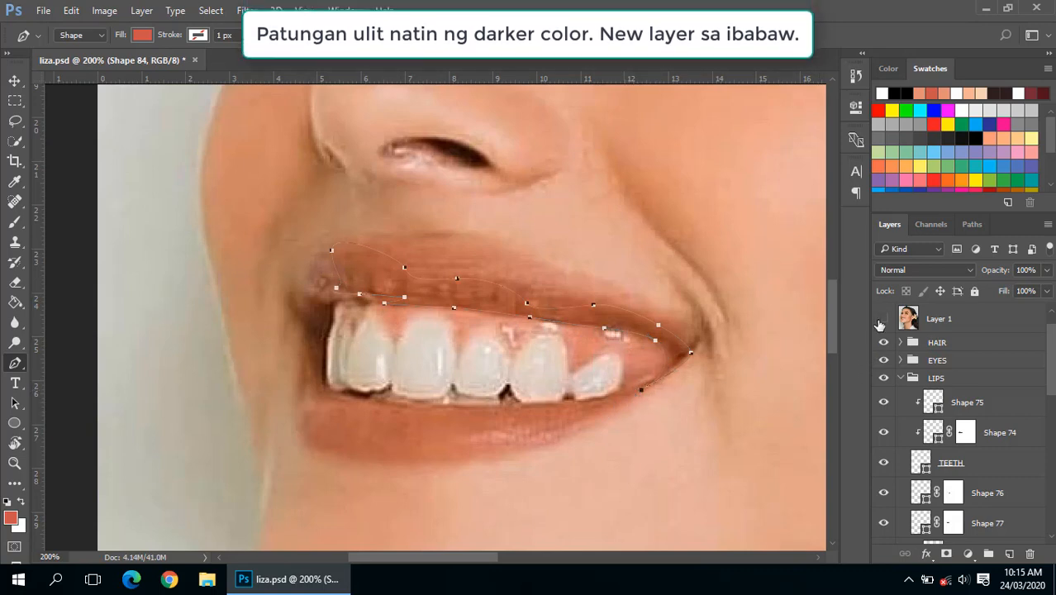
Hide the Layer 1 reference photo and clip Shape 84 to the lip layers below it.
{"action": "left_click", "coordinate": [882, 319]}
{"action": "scroll", "coordinate": [966, 496], "scroll_direction": "down", "scroll_amount": 5}
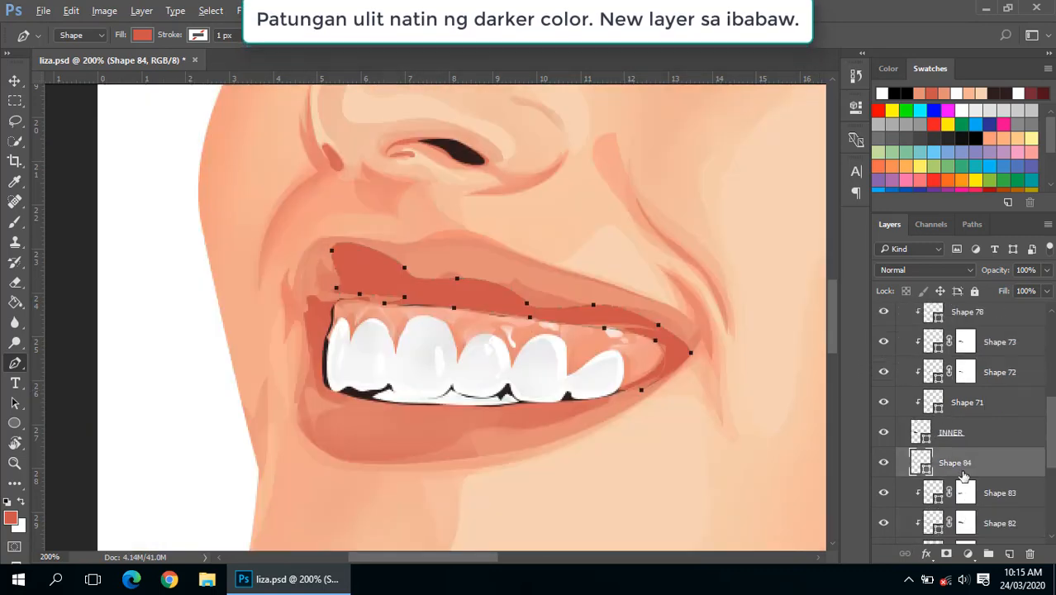
{"action": "left_click", "coordinate": [960, 473], "text": "alt"}
Add a layer mask to Shape 84 and softly erase the edges of the upper lip shading with the Eraser at 30% opacity.
{"action": "key", "text": "ctrl+minus"}
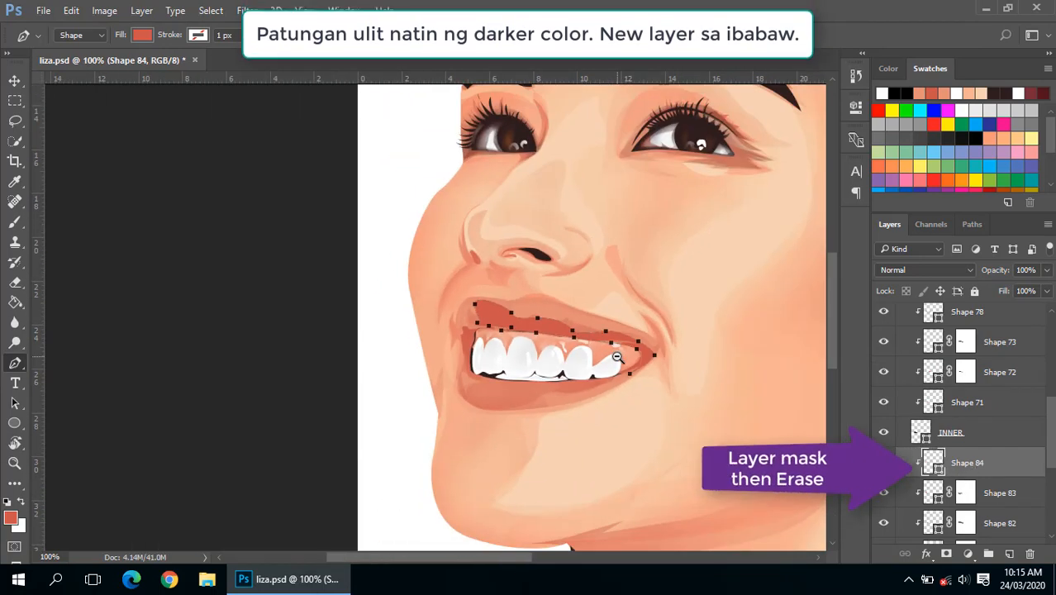
{"action": "key", "text": "e"}
{"action": "left_click", "coordinate": [946, 554]}
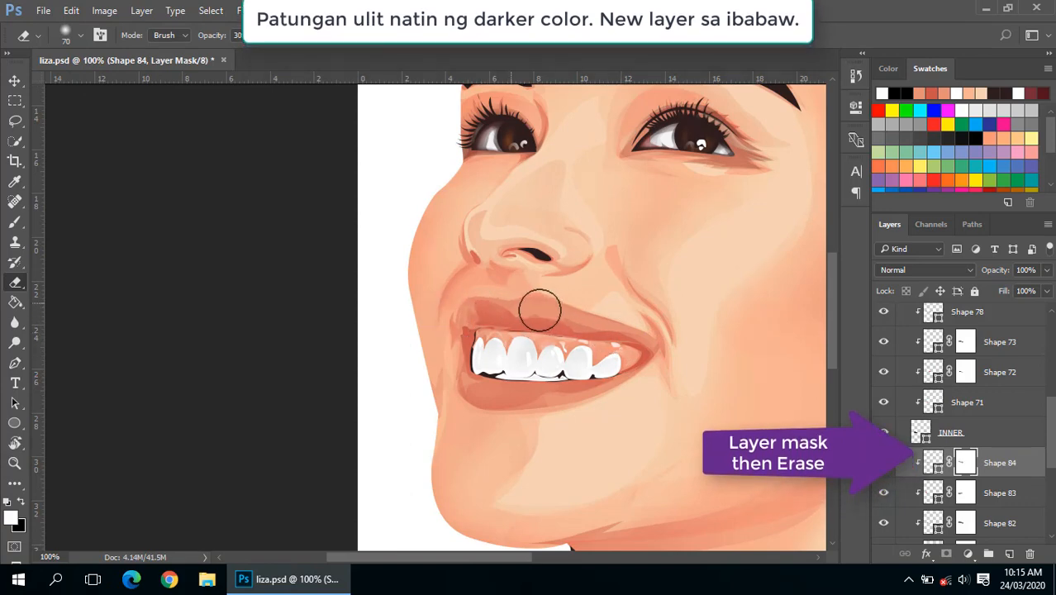
{"action": "left_click", "coordinate": [578, 349], "text": "alt"}
{"action": "left_click", "coordinate": [579, 349], "text": "alt"}
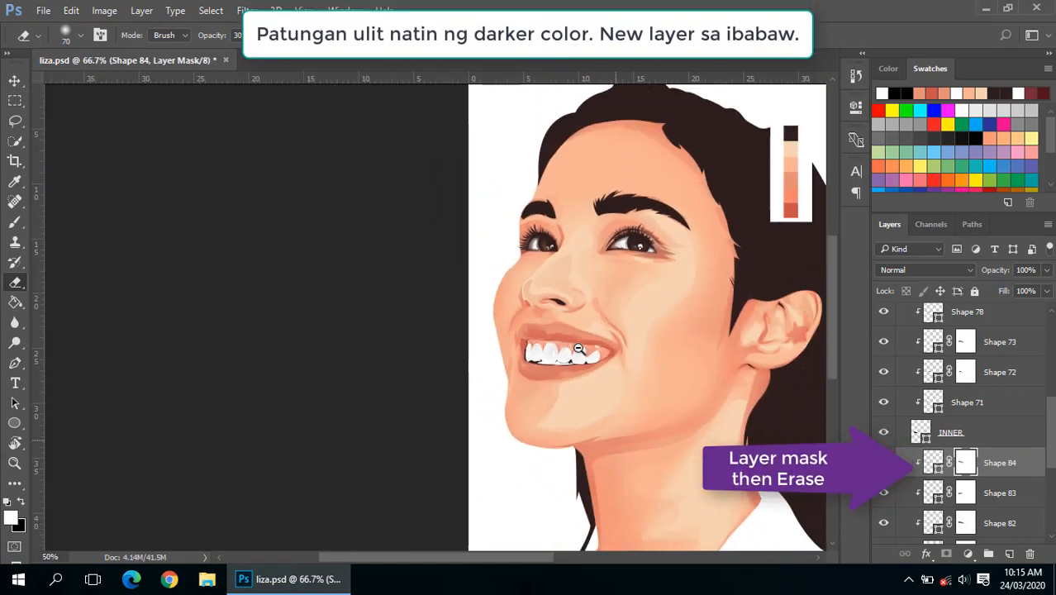
{"action": "left_click", "coordinate": [578, 349], "text": "alt"}
{"action": "left_click", "coordinate": [382, 319], "text": "ctrl"}
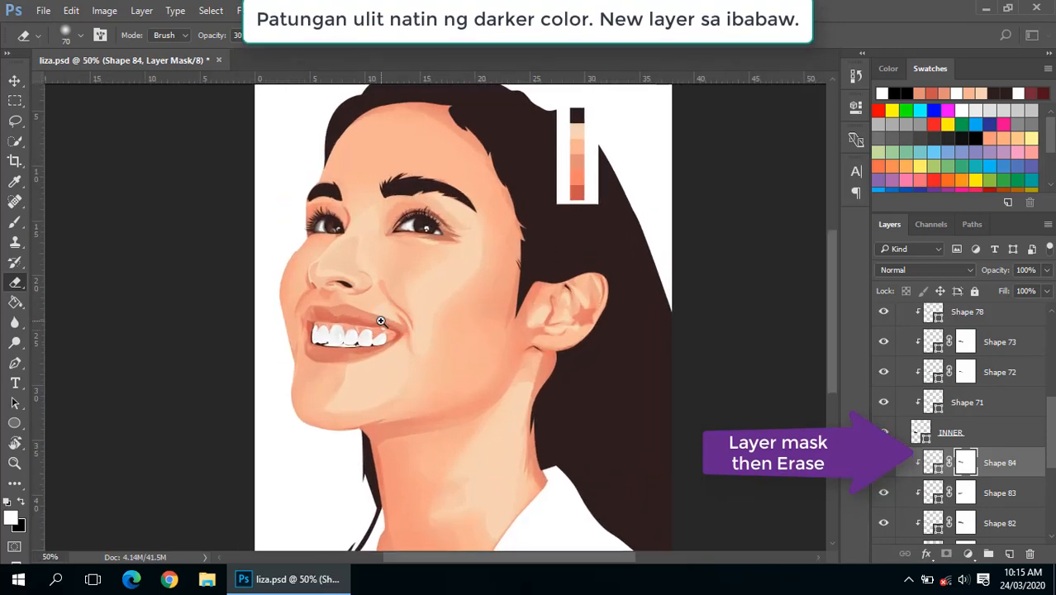
{"action": "left_click_drag", "start_coordinate": [393, 335], "coordinate": [402, 340]}
Compare the vector lips with the Layer 1 reference photo by switching its visibility, leaving the photo shown.
{"action": "scroll", "coordinate": [939, 442], "scroll_direction": "up", "scroll_amount": 5}
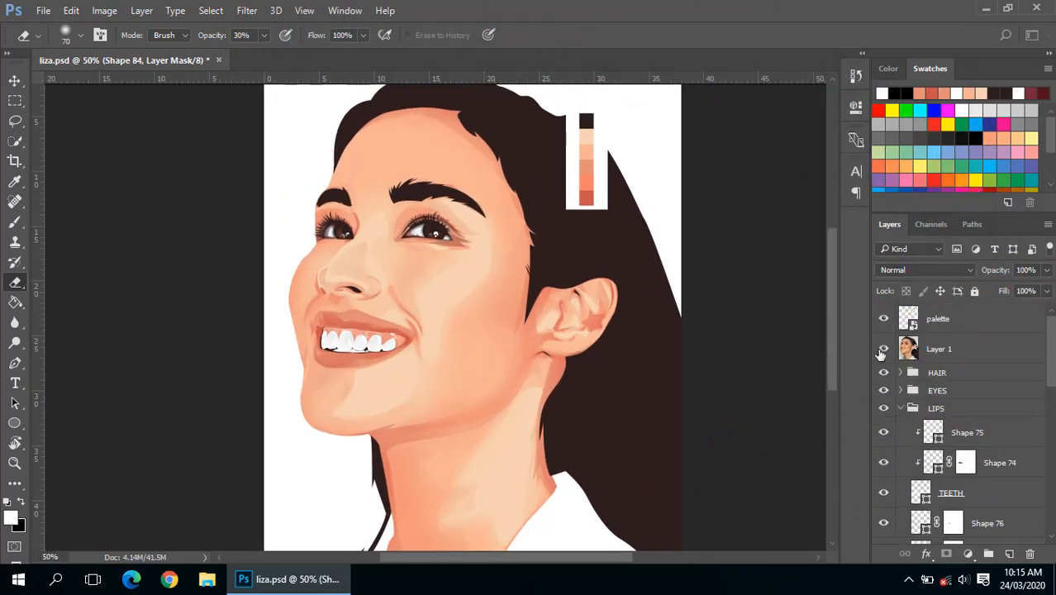
{"action": "left_click", "coordinate": [882, 350]}
{"action": "left_click", "coordinate": [882, 349]}
{"action": "left_click", "coordinate": [883, 350]}
{"action": "left_click", "coordinate": [882, 349]}
{"action": "left_click", "coordinate": [882, 349]}
Reshape the upper edge of the Shape 84 path by adjusting its anchor points and handles to follow the dark upper lip area.
{"action": "left_click", "coordinate": [365, 349], "text": "ctrl"}
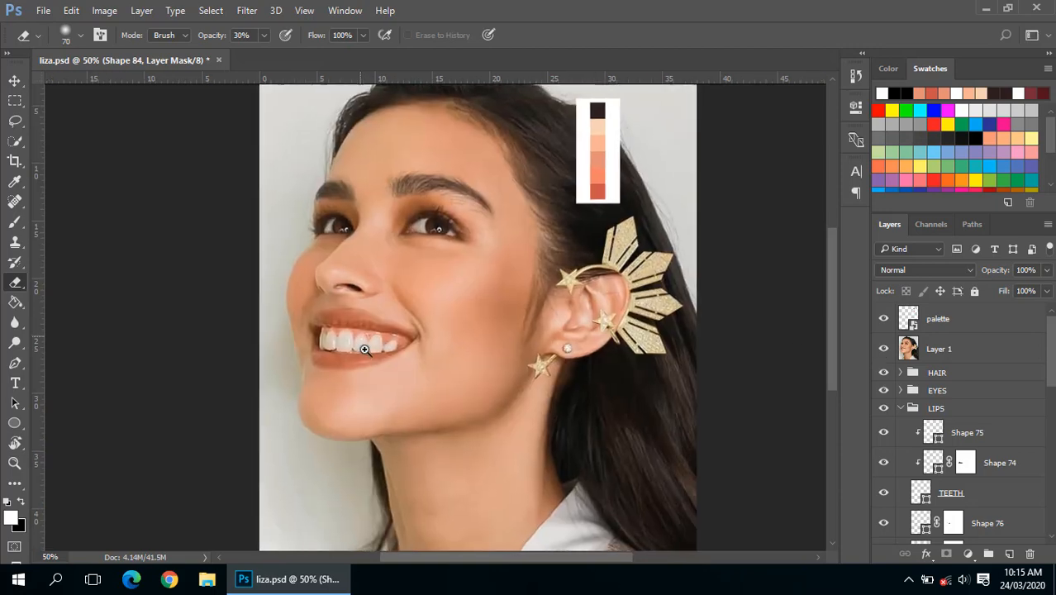
{"action": "left_click", "coordinate": [365, 349], "text": "ctrl"}
{"action": "left_click_drag", "start_coordinate": [491, 342], "coordinate": [519, 342]}
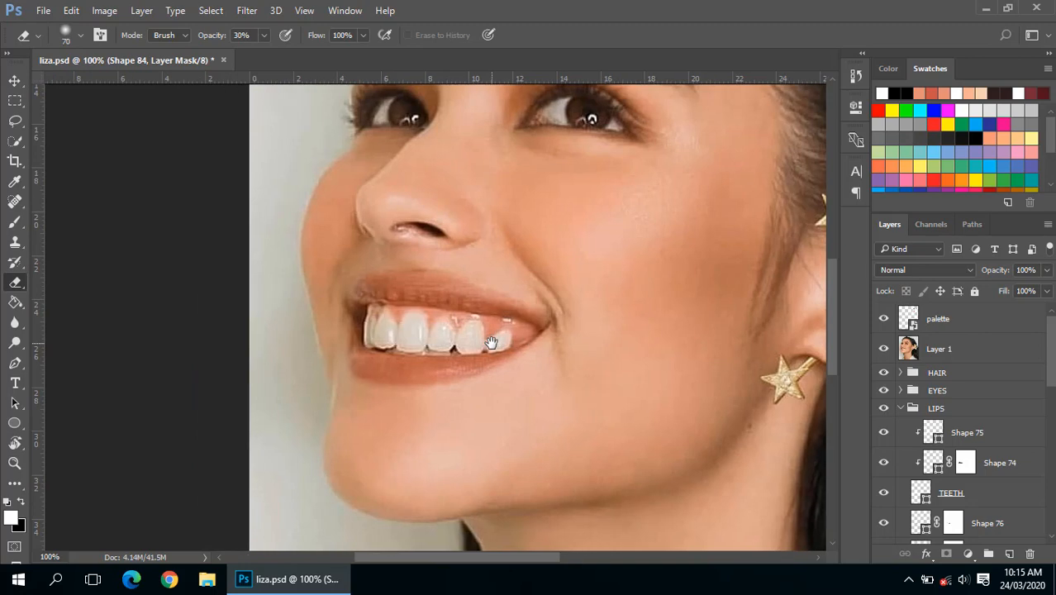
{"action": "key", "text": "p"}
{"action": "left_click", "coordinate": [492, 304], "text": "ctrl"}
{"action": "left_click", "coordinate": [501, 309], "text": "ctrl"}
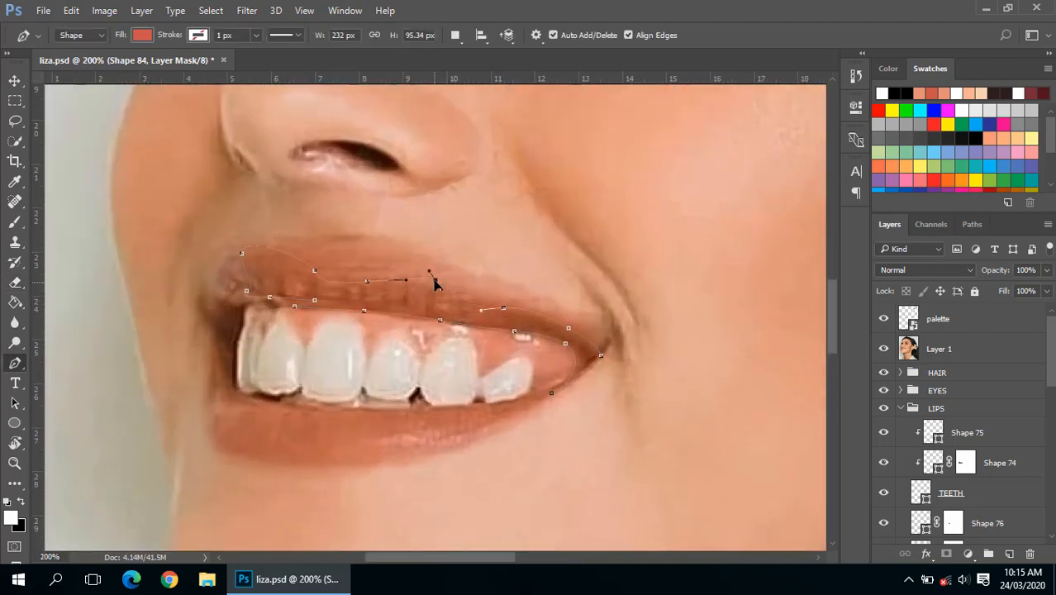
{"action": "left_click_drag", "start_coordinate": [432, 282], "coordinate": [387, 288]}
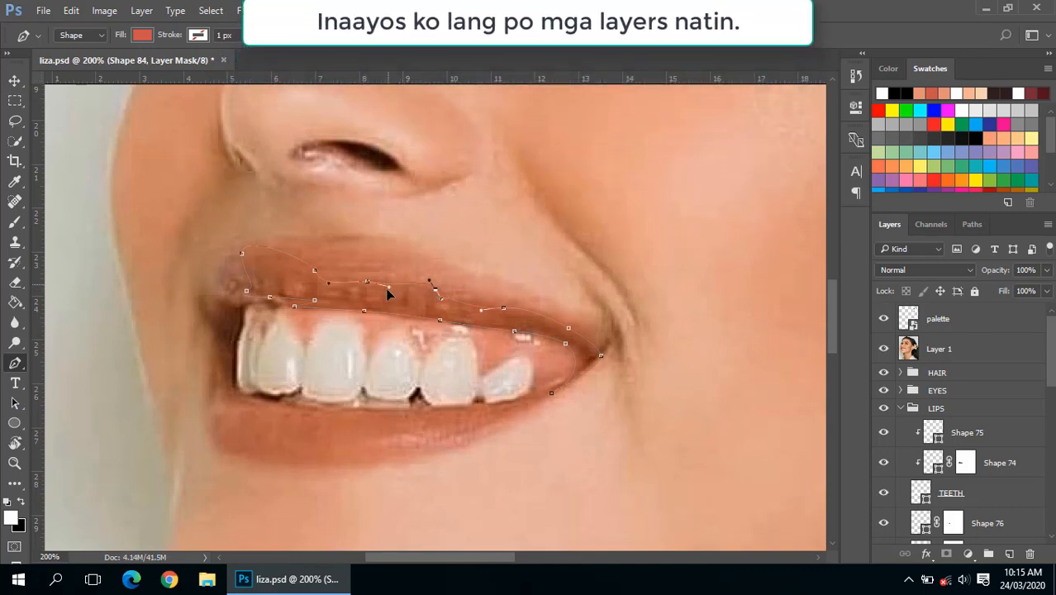
{"action": "left_click", "coordinate": [501, 307], "text": "ctrl"}
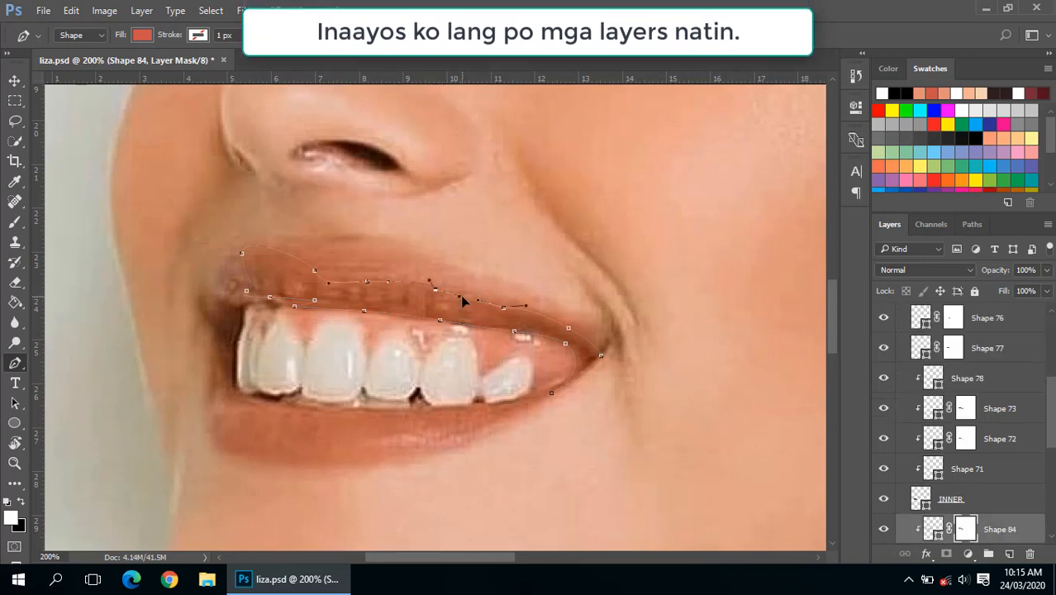
{"action": "left_click", "coordinate": [505, 308], "text": "ctrl"}
{"action": "left_click_drag", "start_coordinate": [481, 304], "coordinate": [543, 341]}
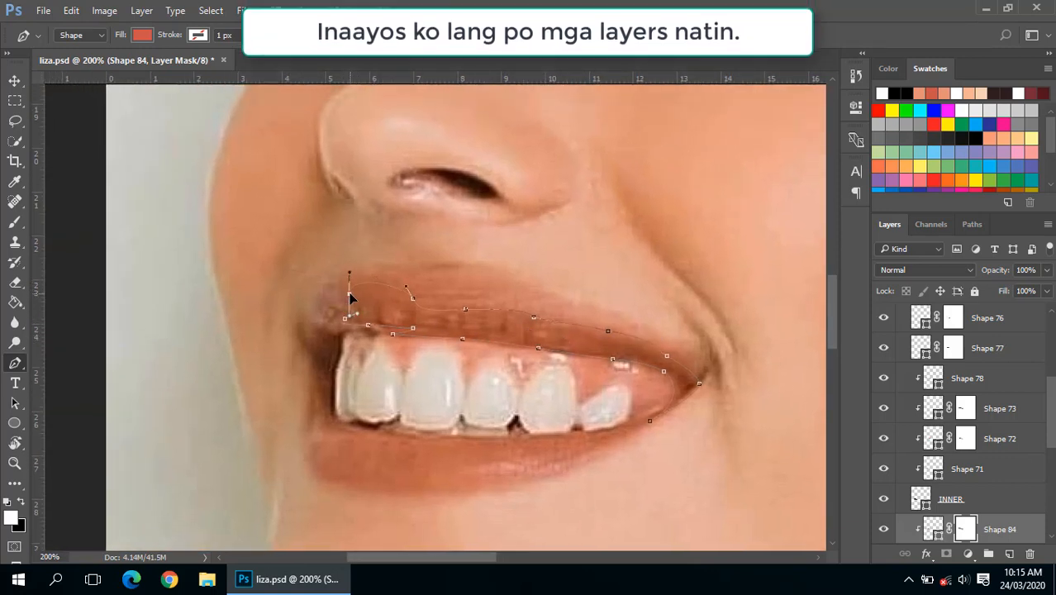
Hide the Layer 1 reference photo and save the document.
{"action": "scroll", "coordinate": [950, 413], "scroll_direction": "up", "scroll_amount": 5}
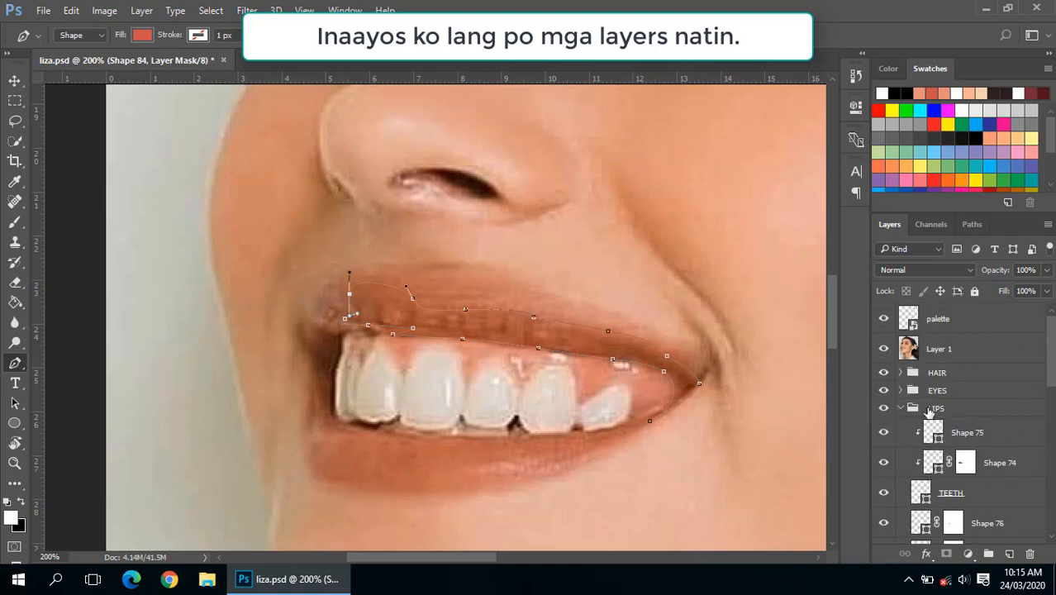
{"action": "left_click", "coordinate": [882, 348]}
{"action": "scroll", "coordinate": [648, 374], "scroll_direction": "down", "scroll_amount": 3}
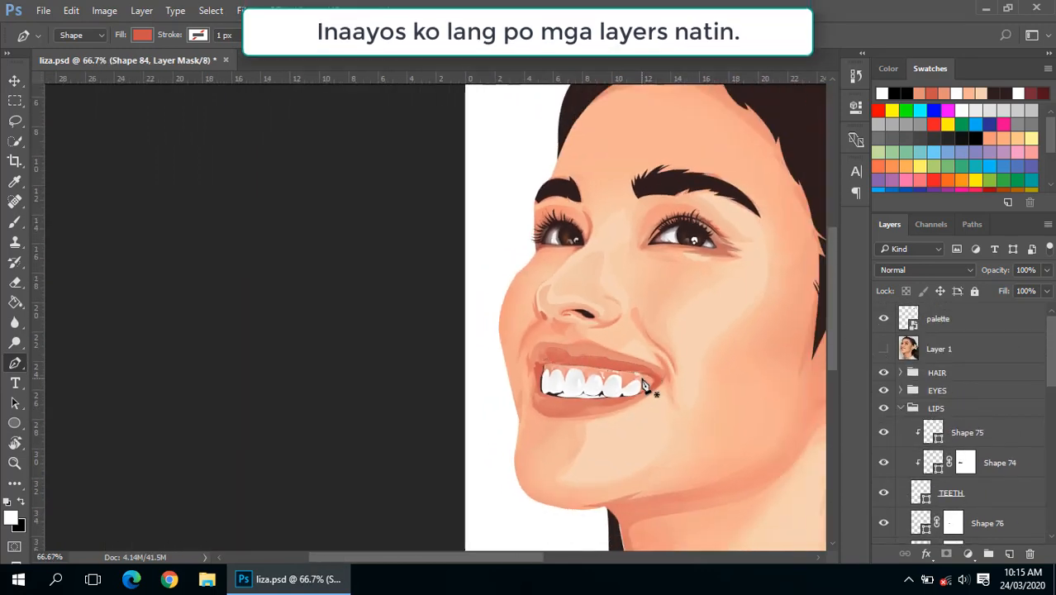
{"action": "scroll", "coordinate": [606, 374], "scroll_direction": "down", "scroll_amount": 2}
{"action": "key", "text": "ctrl+s"}
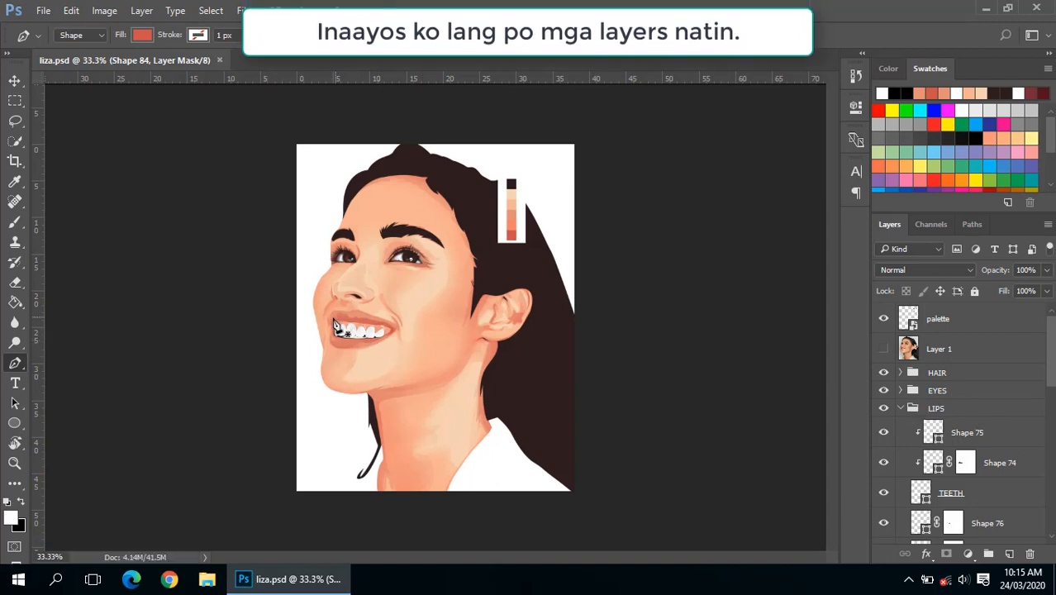
Compare the whole vector portrait with the reference photo by switching the visibility of Layer 1.
{"action": "left_click", "coordinate": [881, 350]}
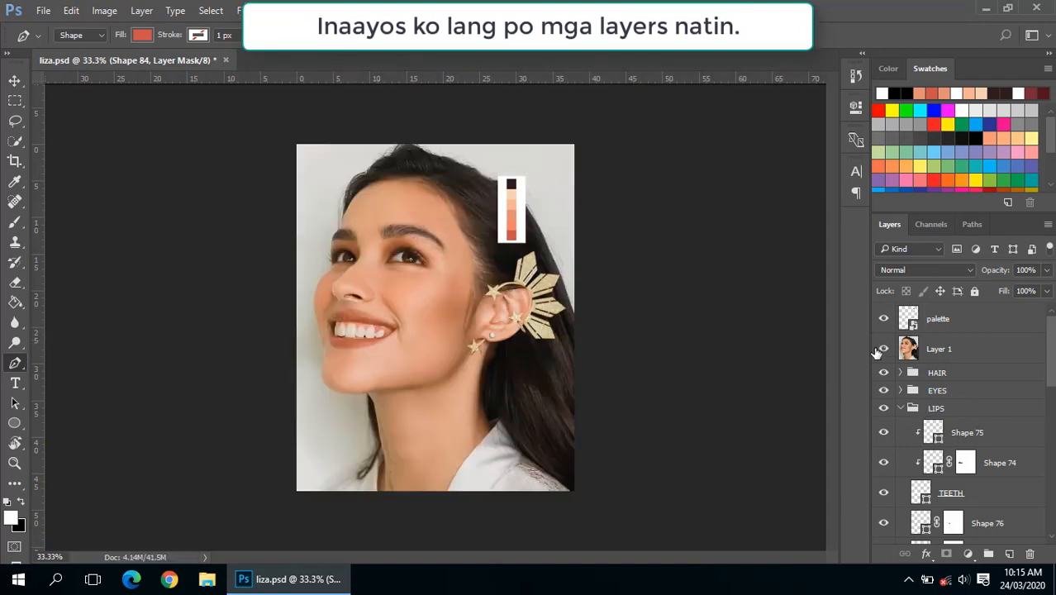
{"action": "left_click", "coordinate": [880, 349]}
{"action": "left_click", "coordinate": [881, 349]}
{"action": "left_click", "coordinate": [881, 349]}
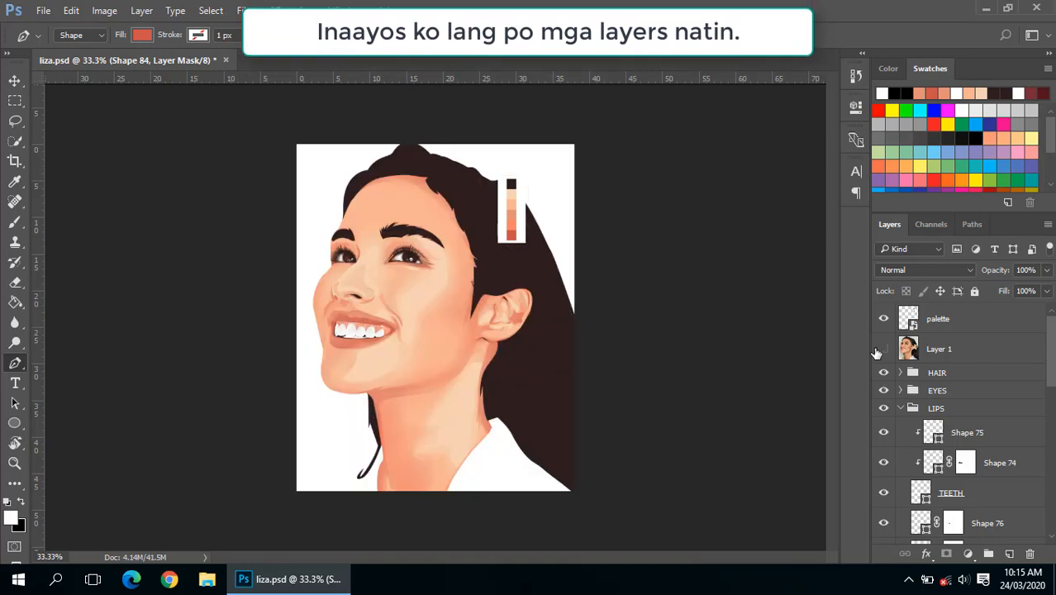
{"action": "left_click", "coordinate": [880, 350]}
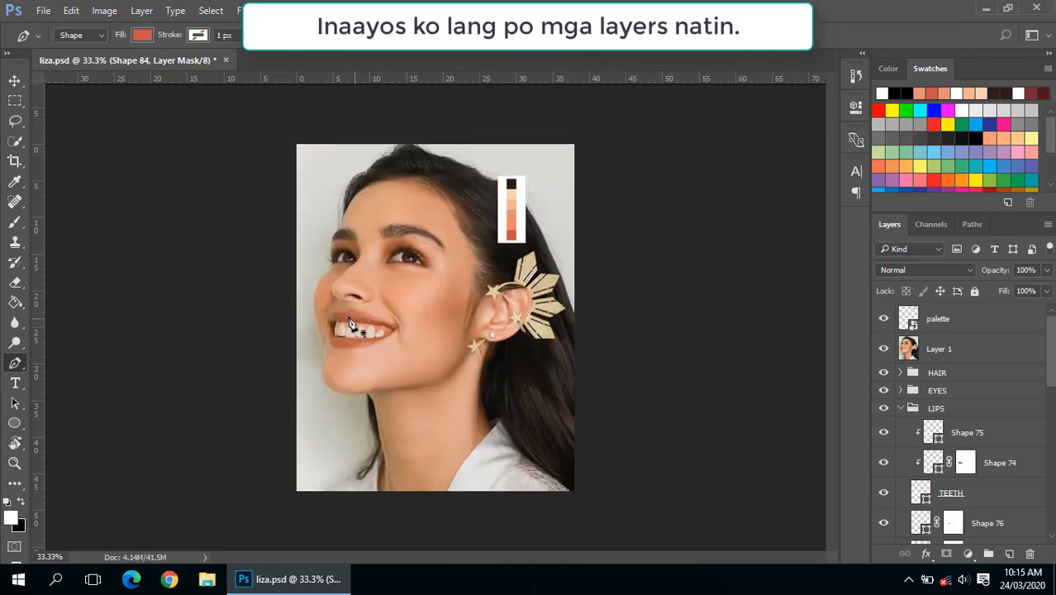
Adjust the upper-left anchor of the Shape 70 base lip outline to match the photo, and hide the Layer 1 reference.
{"action": "key", "text": "ctrl+plus"}
{"action": "scroll", "coordinate": [1006, 446], "scroll_direction": "down", "scroll_amount": 8}
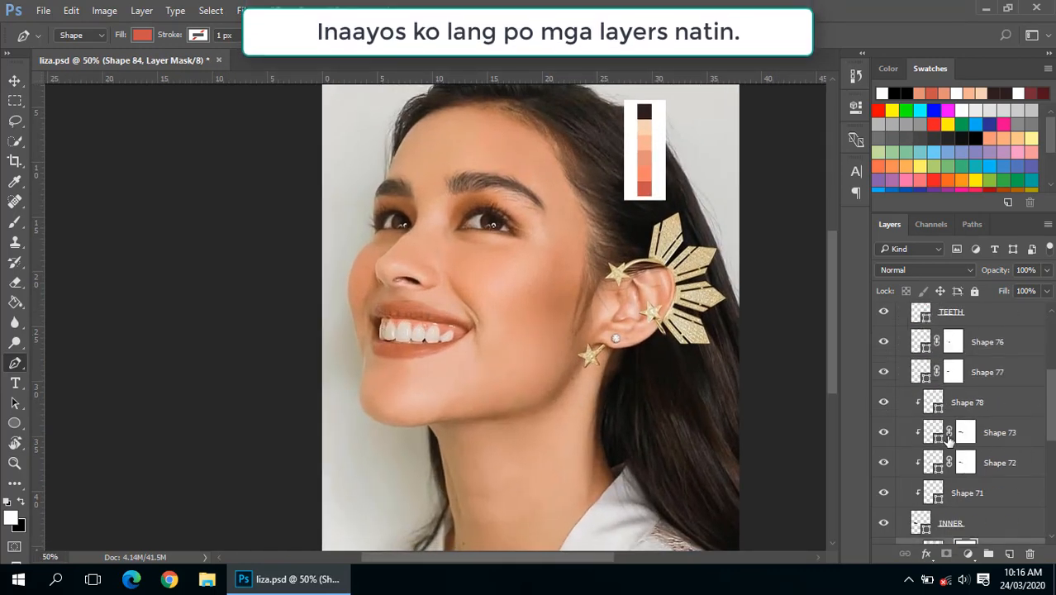
{"action": "left_click", "coordinate": [915, 469]}
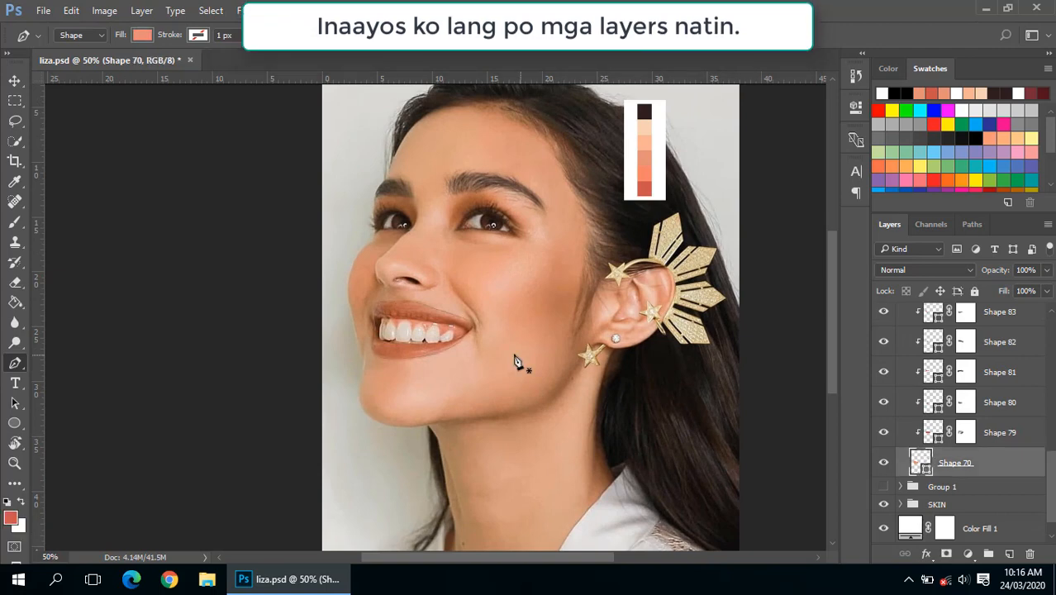
{"action": "scroll", "coordinate": [899, 351], "scroll_direction": "up", "scroll_amount": 2}
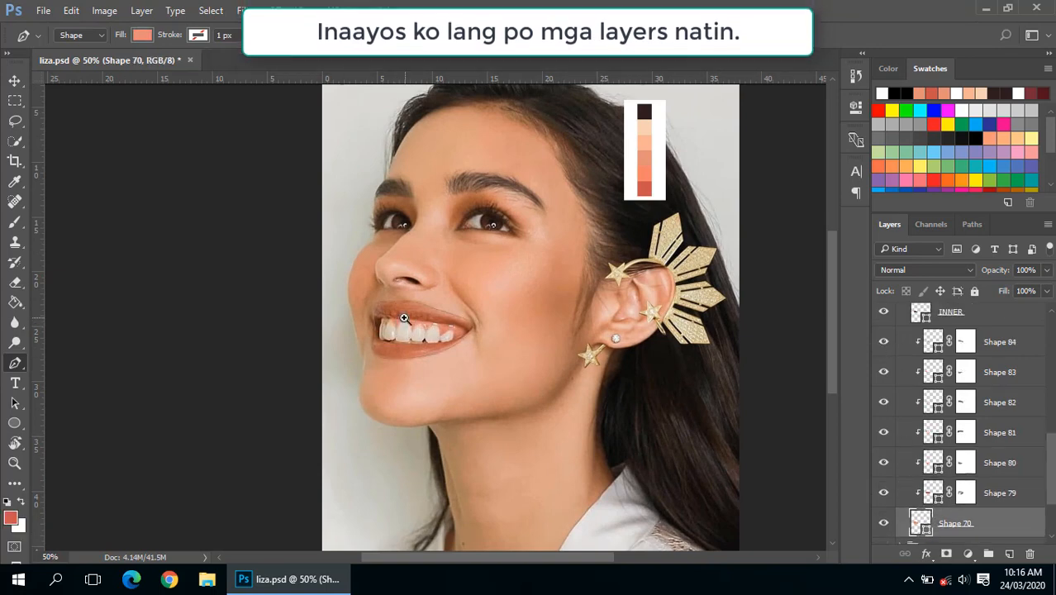
{"action": "scroll", "coordinate": [401, 319], "scroll_direction": "up", "scroll_amount": 3}
{"action": "left_click", "coordinate": [311, 256]}
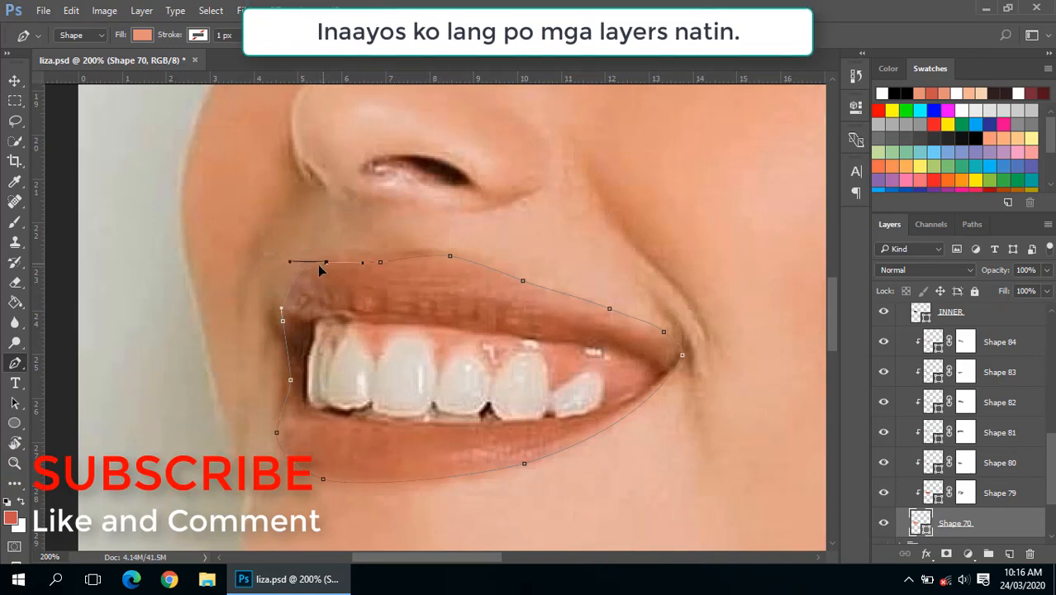
{"action": "left_click_drag", "start_coordinate": [323, 266], "coordinate": [322, 271]}
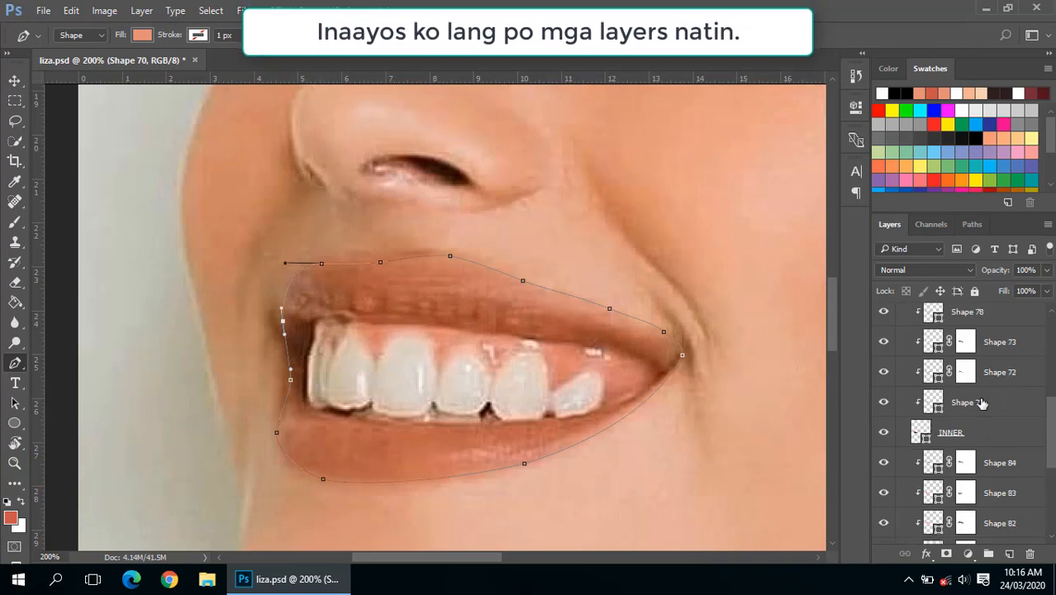
{"action": "scroll", "coordinate": [959, 413], "scroll_direction": "up", "scroll_amount": 10}
{"action": "left_click", "coordinate": [883, 348]}
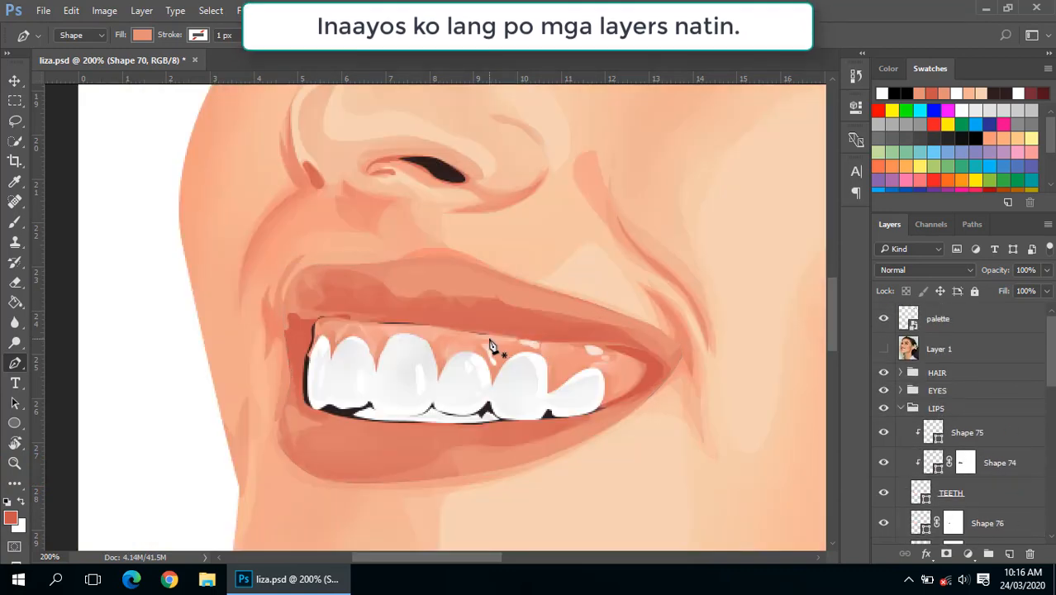
Compare the whole portrait with the Layer 1 reference photo, and undo the last Shape 70 outline adjustment.
{"action": "left_click", "coordinate": [419, 335], "text": "alt"}
{"action": "left_click", "coordinate": [421, 332], "text": "alt"}
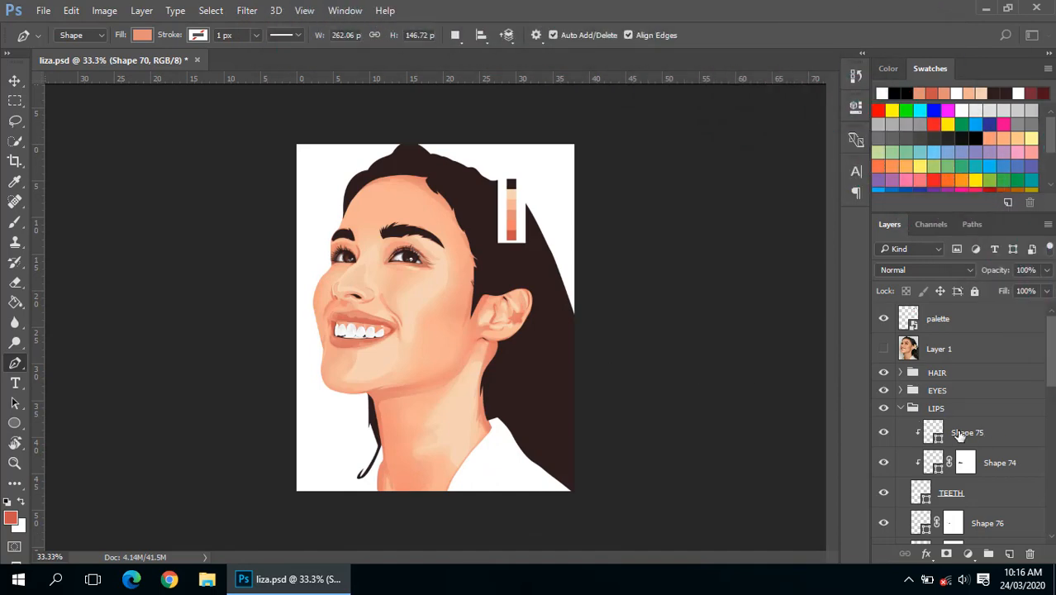
{"action": "left_click", "coordinate": [884, 349]}
{"action": "left_click", "coordinate": [884, 348]}
{"action": "left_click", "coordinate": [884, 349]}
{"action": "left_click", "coordinate": [884, 349]}
{"action": "key", "text": "ctrl+z"}
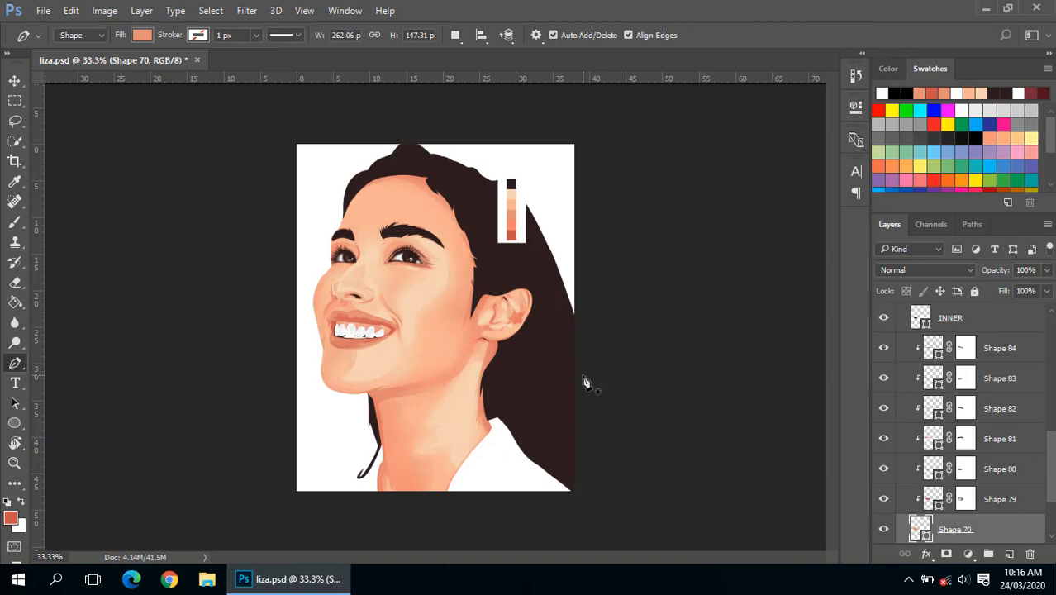
Compare the smile up close with the reference photo by showing and hiding Layer 1.
{"action": "left_click", "coordinate": [349, 343], "text": "ctrl"}
{"action": "left_click", "coordinate": [352, 330], "text": "ctrl"}
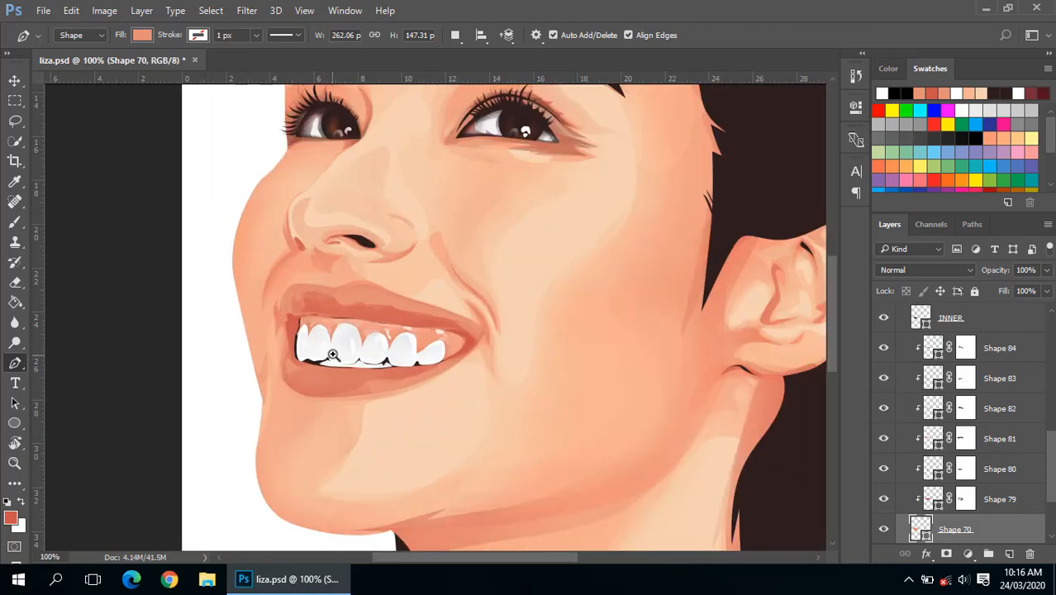
{"action": "left_click", "coordinate": [333, 354], "text": "ctrl"}
{"action": "left_click", "coordinate": [393, 328], "text": "ctrl+alt"}
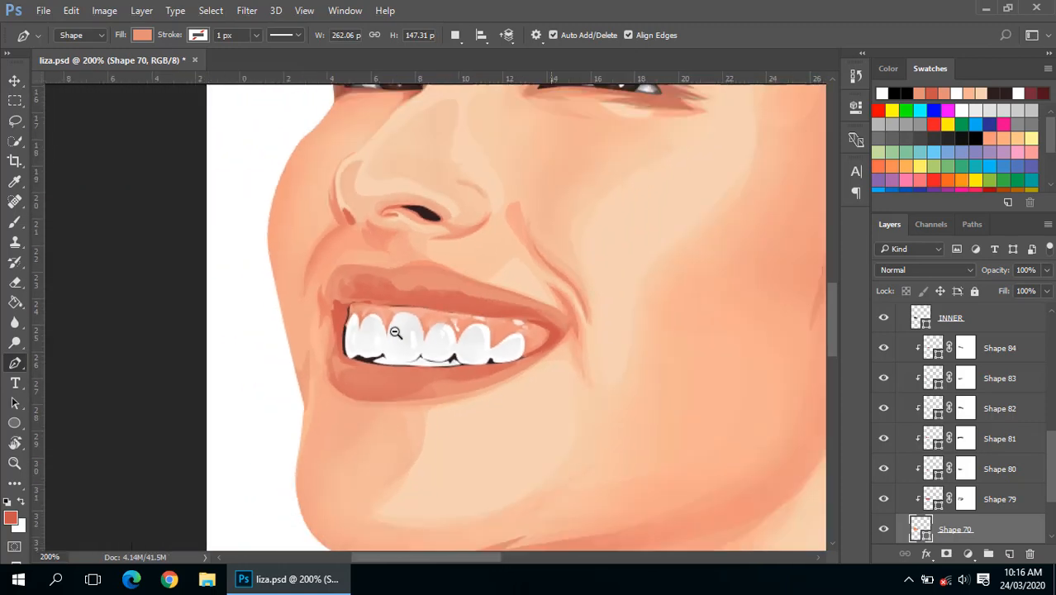
{"action": "left_click", "coordinate": [395, 332], "text": "ctrl+alt"}
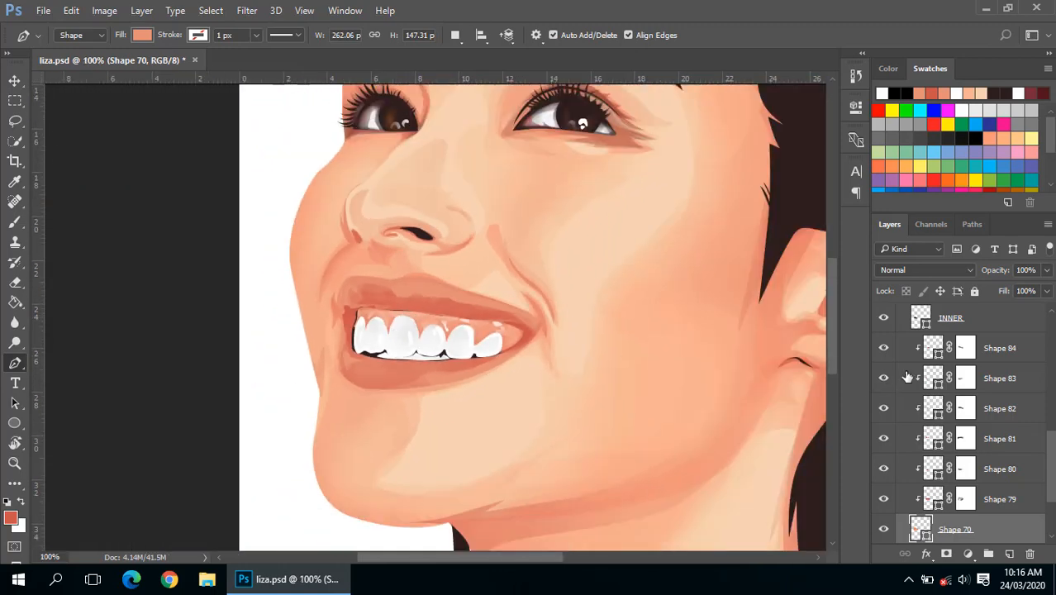
{"action": "scroll", "coordinate": [907, 376], "scroll_direction": "up", "scroll_amount": 6}
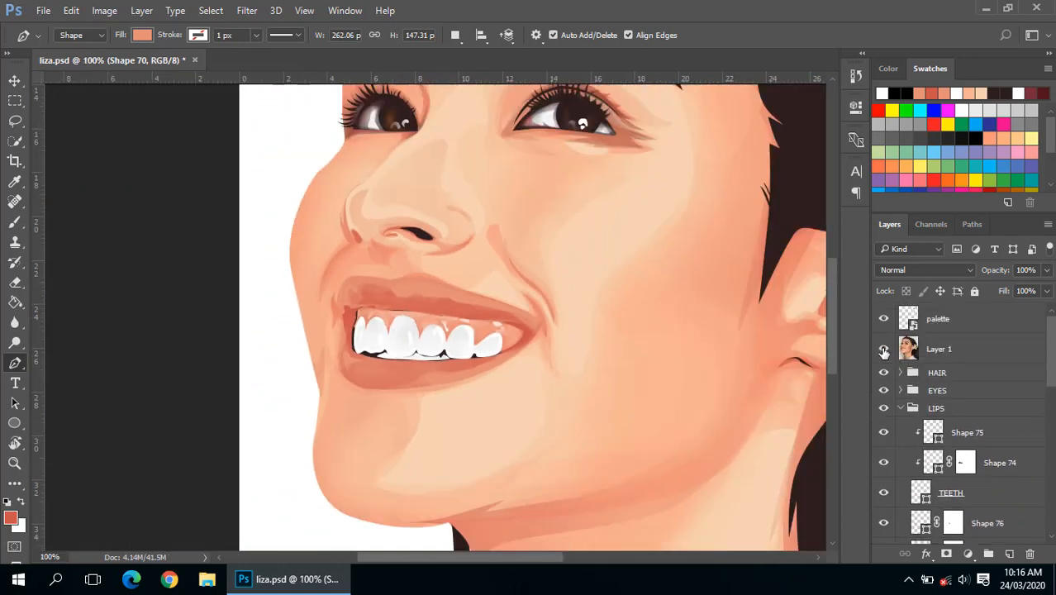
{"action": "left_click", "coordinate": [883, 350]}
{"action": "left_click", "coordinate": [883, 350]}
{"action": "left_click", "coordinate": [884, 350]}
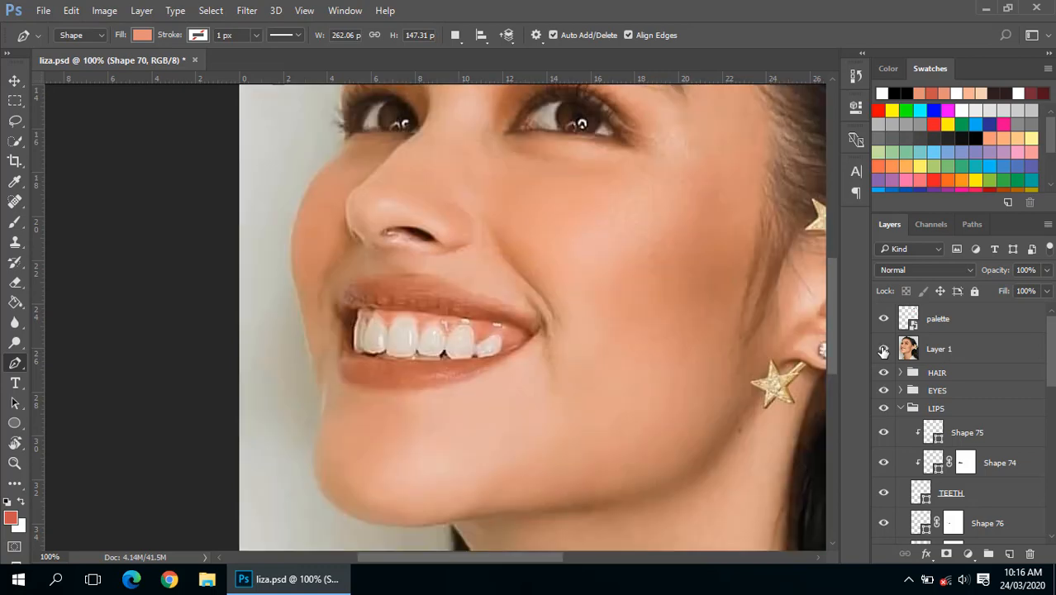
{"action": "left_click", "coordinate": [883, 350]}
{"action": "scroll", "coordinate": [299, 293], "scroll_direction": "up", "scroll_amount": 3}
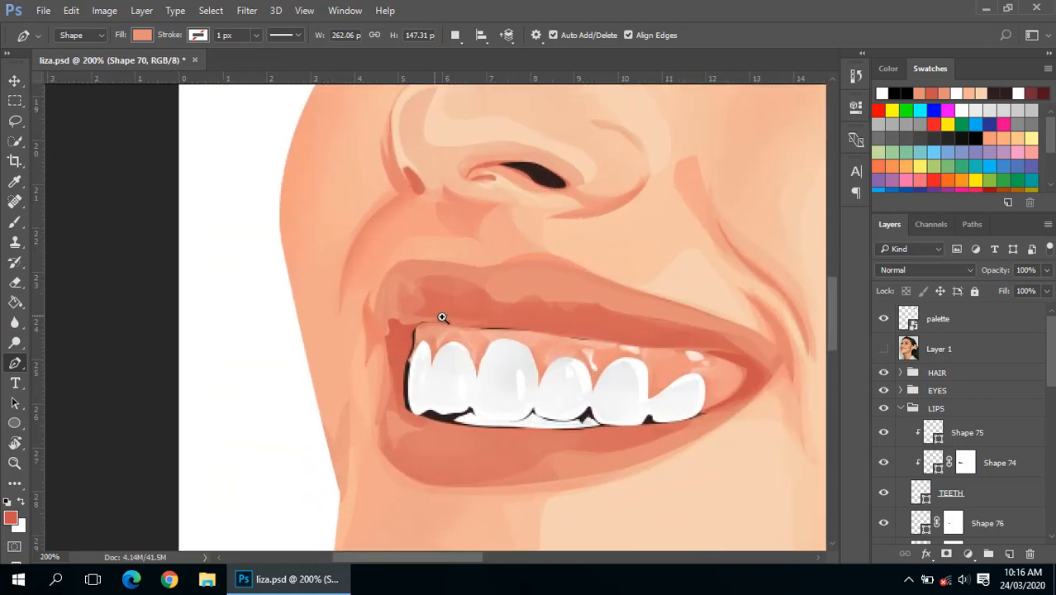
Start a new pen shape above Shape 74, tracing the boundary between upper lip and gums from the left mouth corner to the right.
{"action": "scroll", "coordinate": [934, 411], "scroll_direction": "down", "scroll_amount": 2}
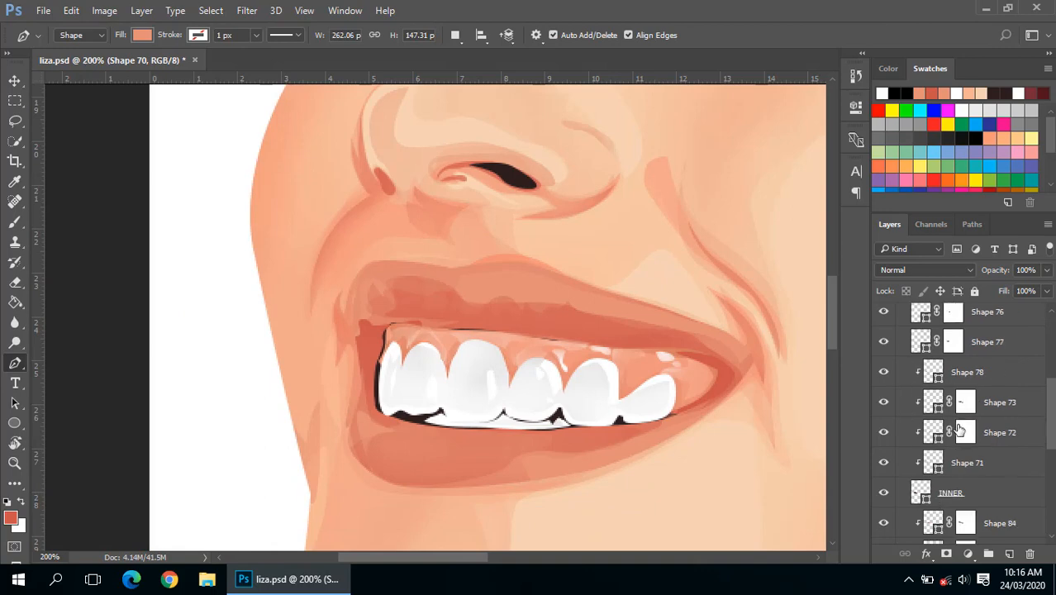
{"action": "left_click", "coordinate": [938, 413]}
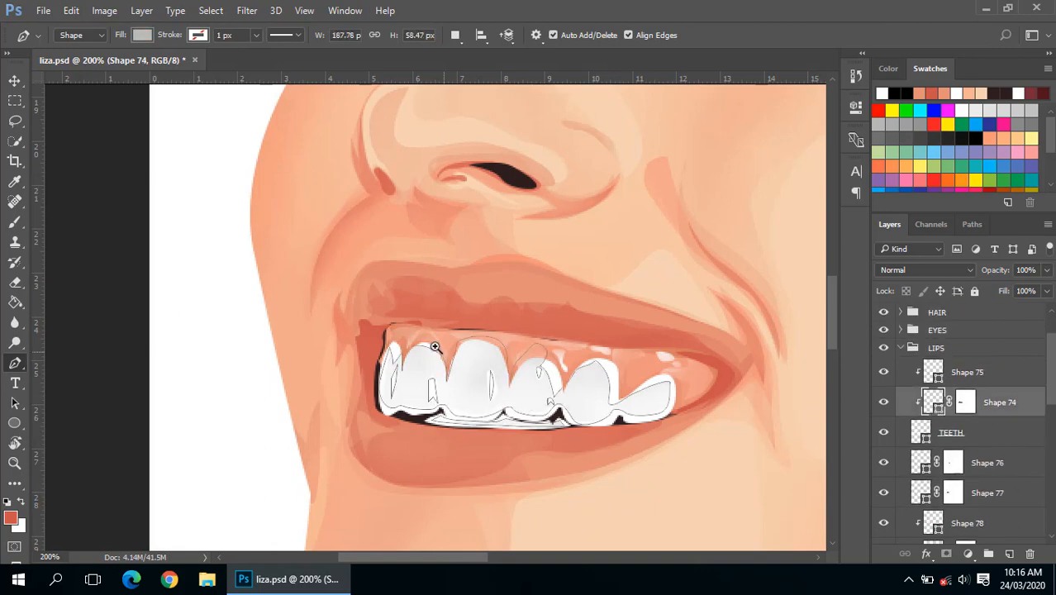
{"action": "scroll", "coordinate": [435, 347], "scroll_direction": "up", "scroll_amount": 1}
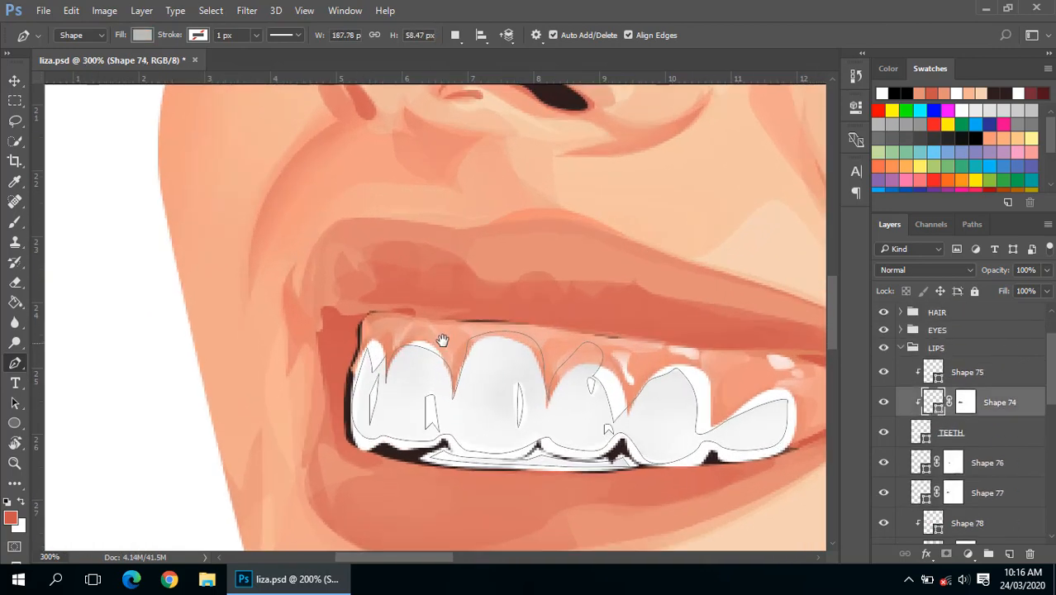
{"action": "left_click", "coordinate": [349, 329]}
{"action": "left_click_drag", "start_coordinate": [377, 315], "coordinate": [397, 315]}
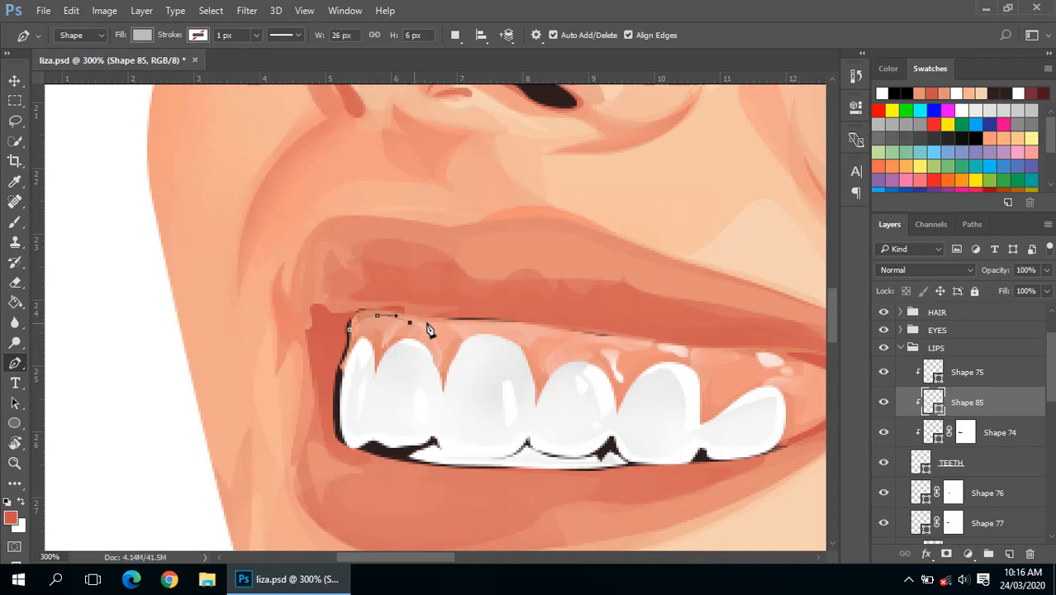
{"action": "left_click_drag", "start_coordinate": [470, 324], "coordinate": [481, 325]}
{"action": "left_click", "coordinate": [507, 327]}
{"action": "left_click", "coordinate": [528, 331]}
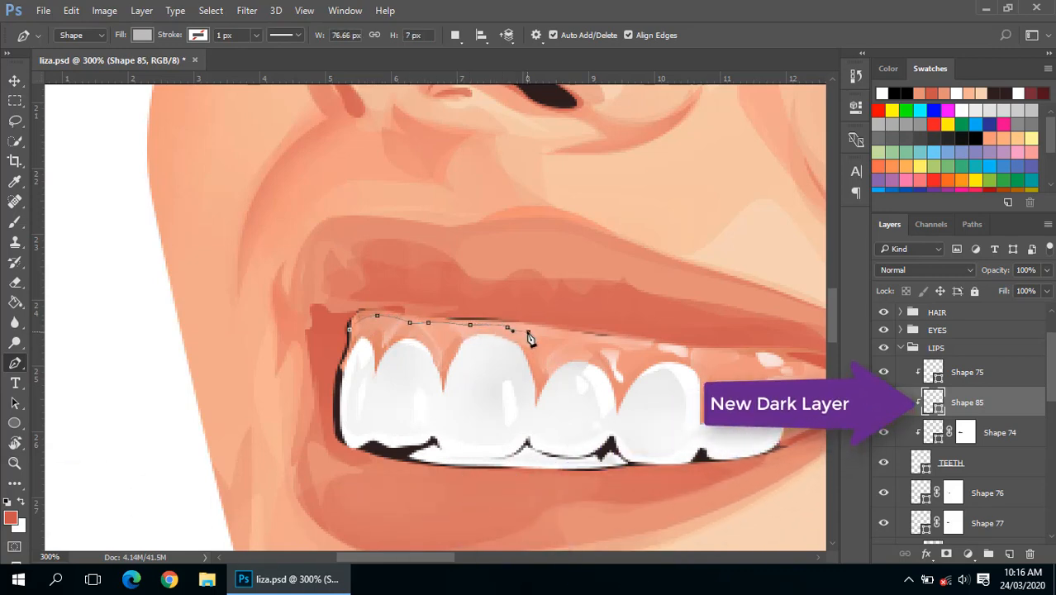
{"action": "mouse_move", "coordinate": [561, 332]}
{"action": "left_mouse_down"}
{"action": "mouse_move", "coordinate": [641, 338]}
{"action": "mouse_move", "coordinate": [570, 334]}
{"action": "left_mouse_up"}
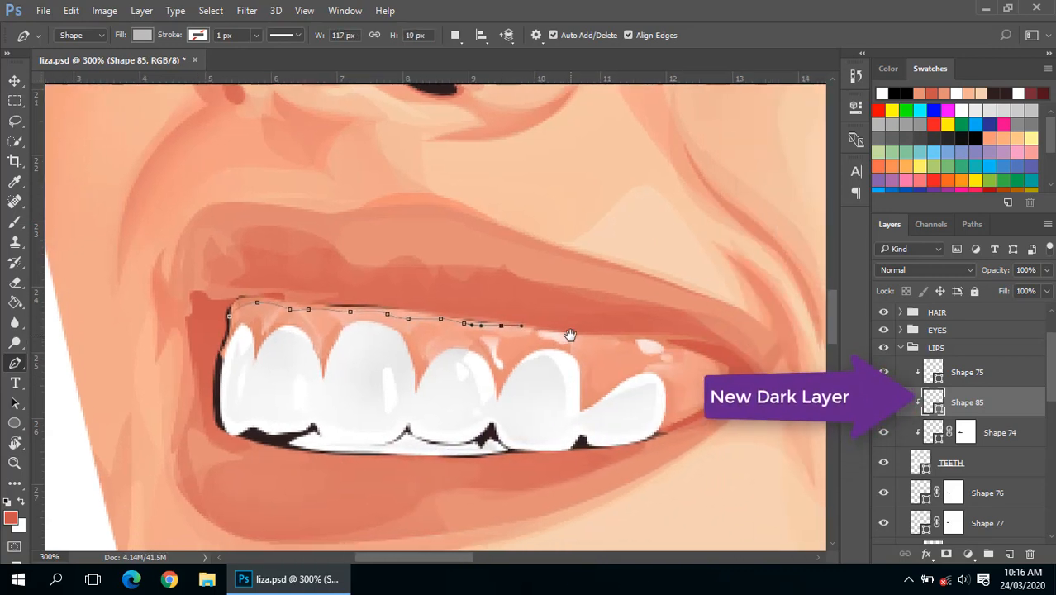
{"action": "left_click", "coordinate": [552, 333]}
{"action": "left_click", "coordinate": [598, 337]}
{"action": "left_click_drag", "start_coordinate": [640, 336], "coordinate": [690, 337]}
{"action": "left_click", "coordinate": [709, 341]}
Close the new shape by running its upper edge back through the upper lip to the starting anchor.
{"action": "left_click_drag", "start_coordinate": [616, 281], "coordinate": [521, 274]}
{"action": "left_click_drag", "start_coordinate": [375, 265], "coordinate": [346, 265]}
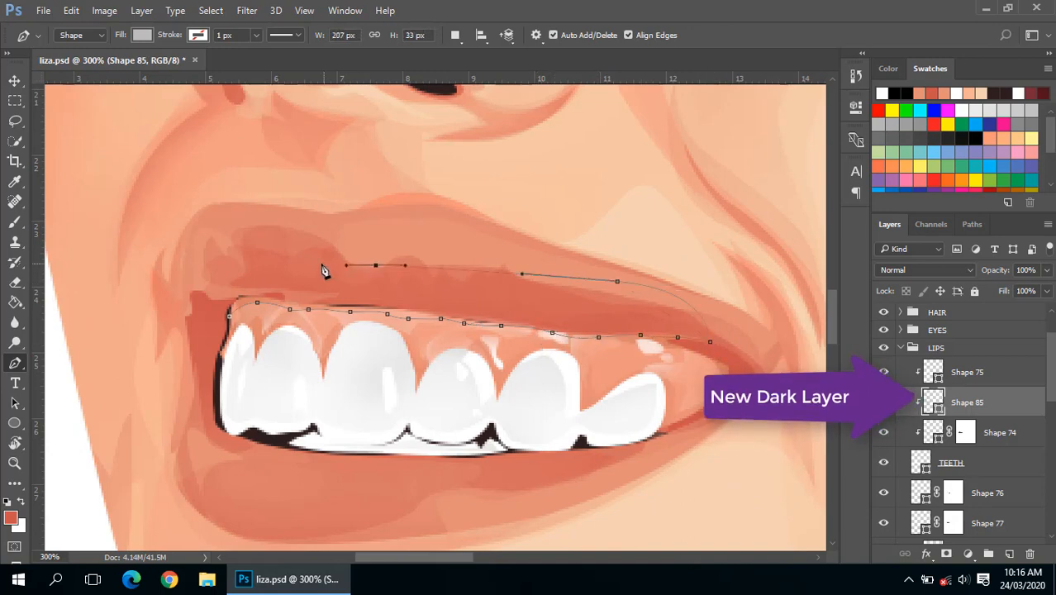
{"action": "left_click_drag", "start_coordinate": [259, 262], "coordinate": [243, 267]}
{"action": "left_click", "coordinate": [230, 316]}
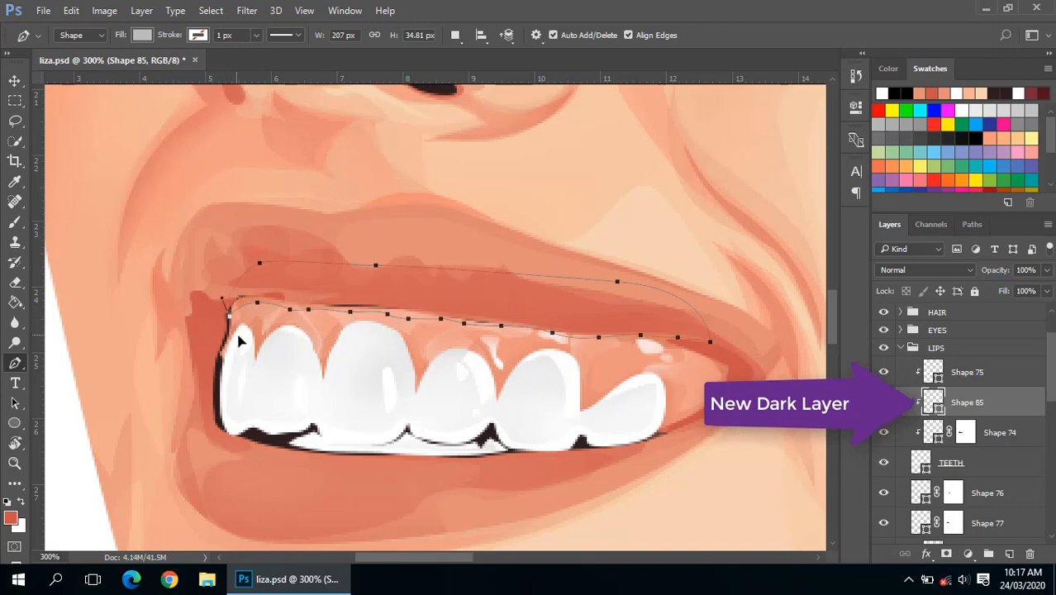
Recolor the Shape 85 fill with the dark red sampled from the lowest swatch of the palette layer.
{"action": "double_click", "coordinate": [933, 402]}
{"action": "scroll", "coordinate": [575, 432], "scroll_direction": "down", "scroll_amount": 1}
{"action": "left_click_drag", "start_coordinate": [575, 432], "coordinate": [263, 423]}
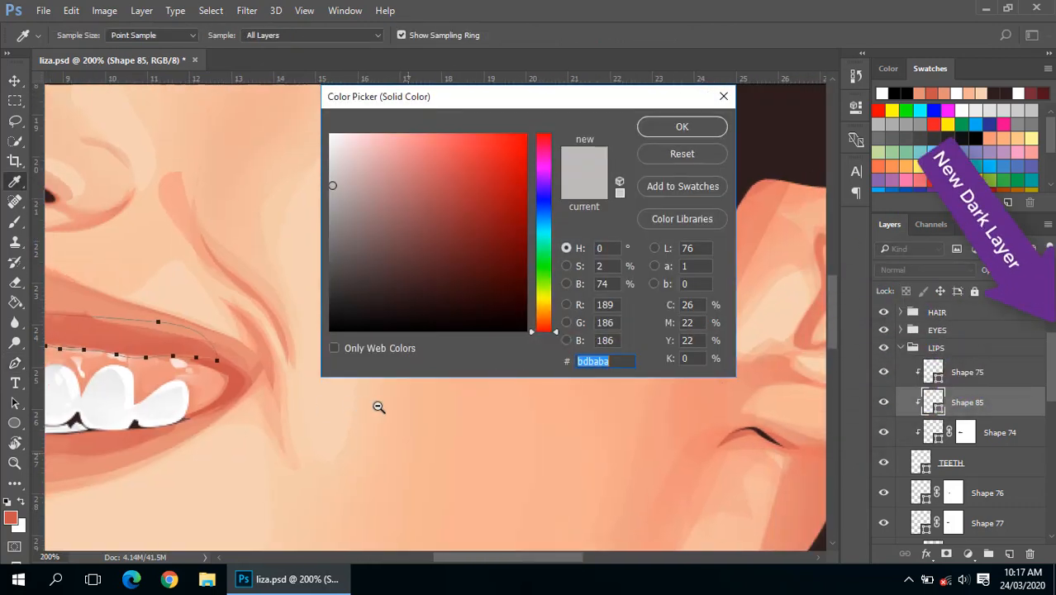
{"action": "scroll", "coordinate": [474, 429], "scroll_direction": "down", "scroll_amount": 3}
{"action": "left_click_drag", "start_coordinate": [476, 424], "coordinate": [301, 425]}
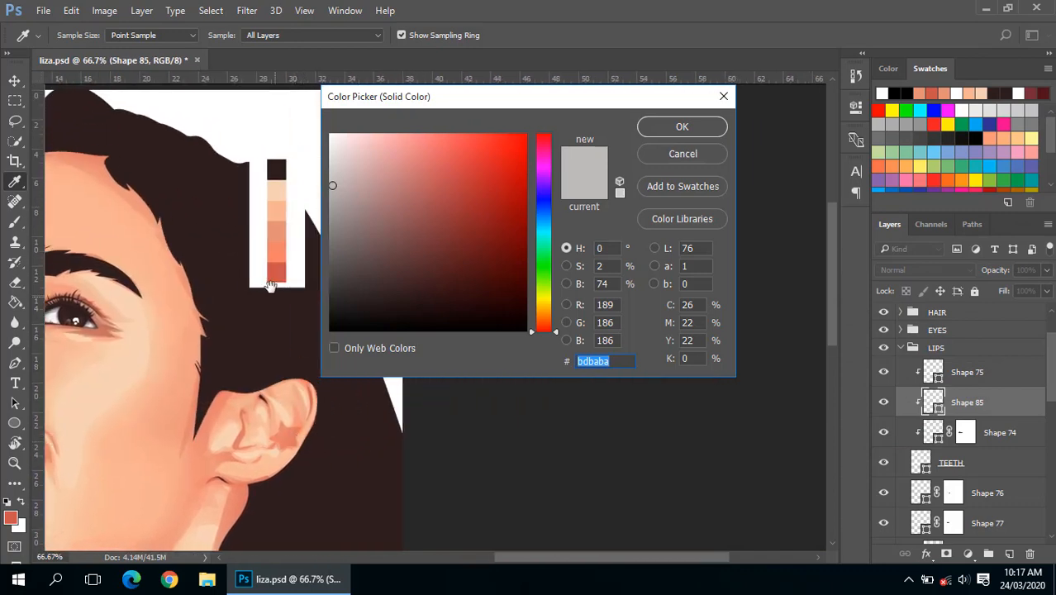
{"action": "left_click", "coordinate": [285, 270]}
{"action": "left_click_drag", "start_coordinate": [78, 430], "coordinate": [381, 430]}
{"action": "left_click", "coordinate": [681, 126]}
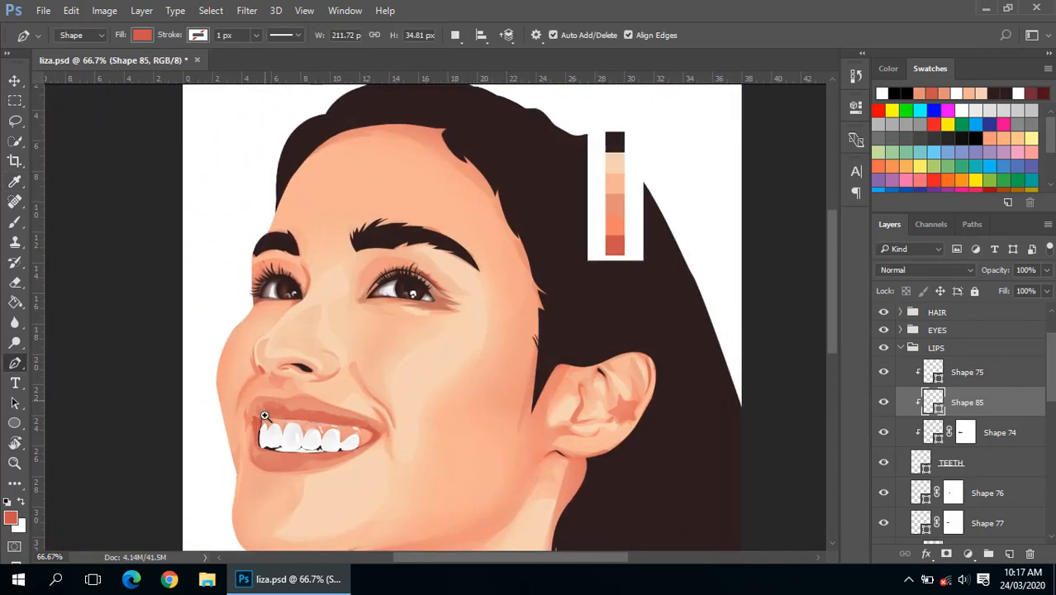
Try Shape 85 above Shape 75 in the layer stack, toggling its clipping to the TEETH group.
{"action": "scroll", "coordinate": [291, 413], "scroll_direction": "up", "scroll_amount": 3}
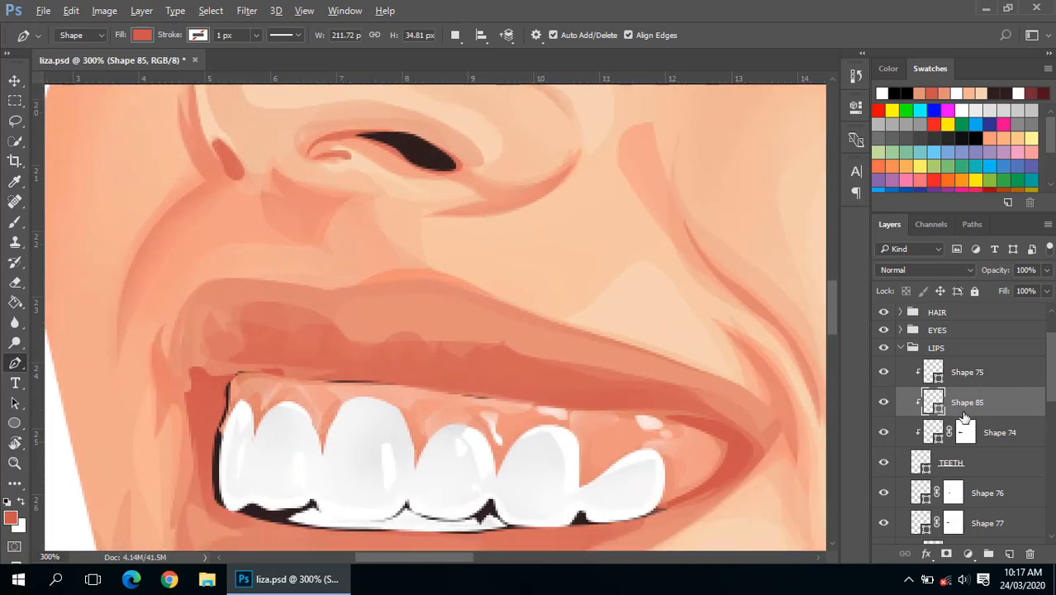
{"action": "left_click", "coordinate": [962, 409], "text": "alt"}
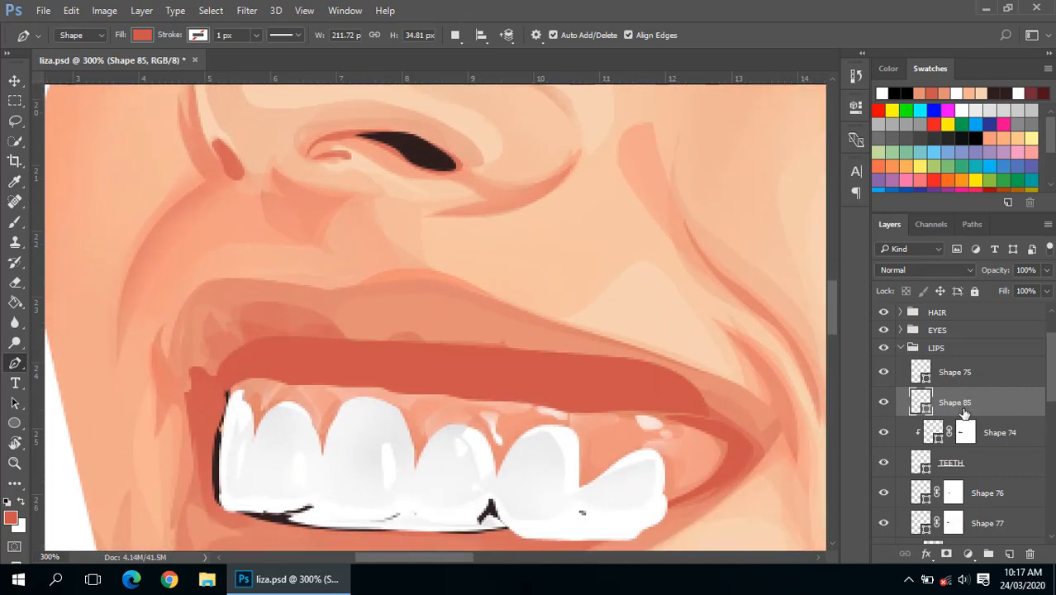
{"action": "left_click", "coordinate": [961, 409], "text": "alt"}
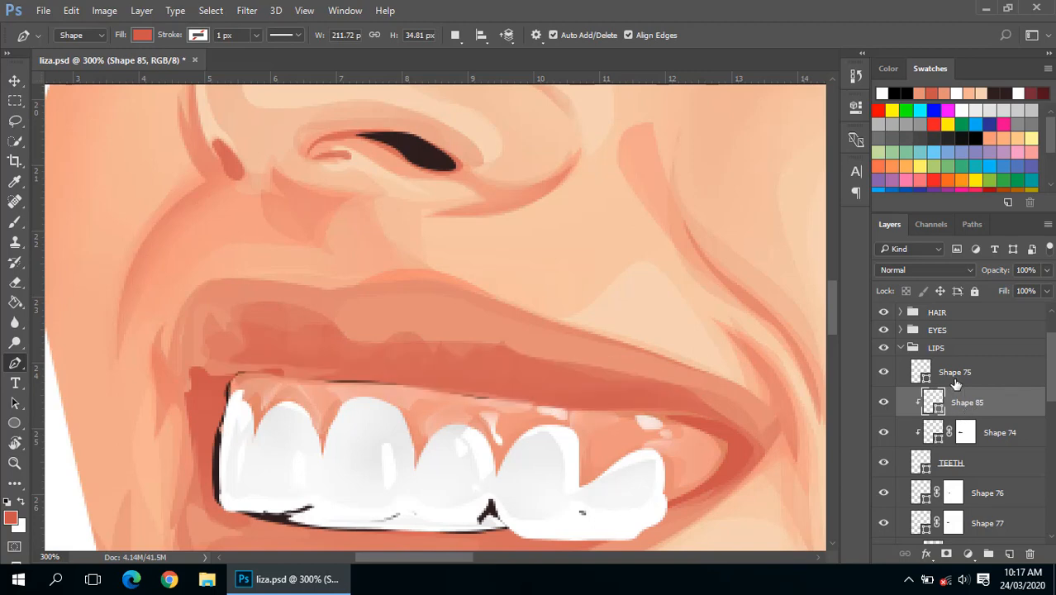
{"action": "left_click_drag", "start_coordinate": [958, 378], "coordinate": [959, 372]}
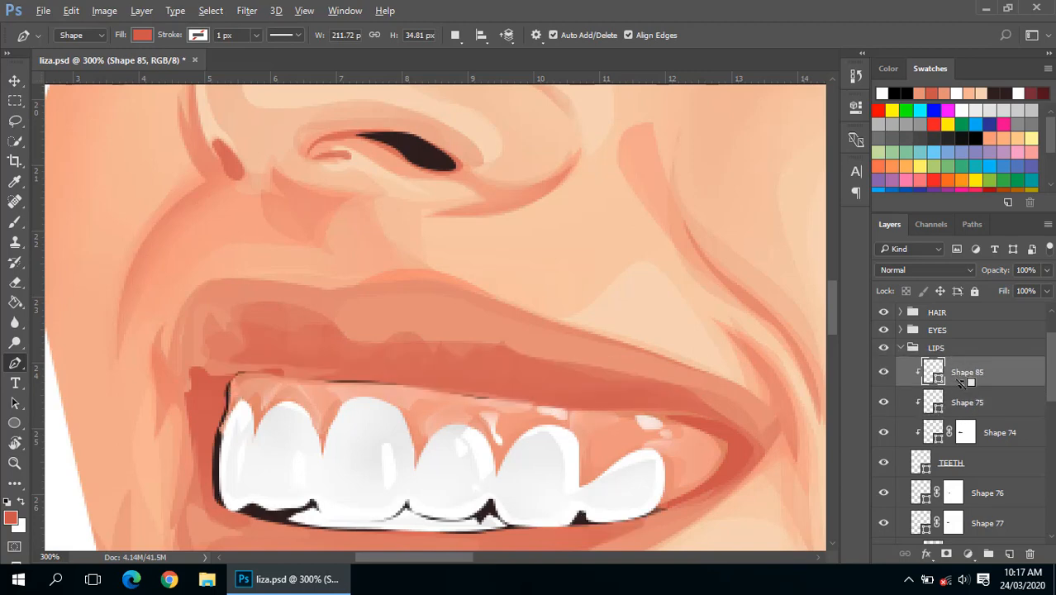
{"action": "left_click", "coordinate": [960, 380], "text": "alt"}
{"action": "left_click", "coordinate": [961, 383], "text": "alt"}
{"action": "left_click", "coordinate": [961, 383], "text": "alt"}
{"action": "left_click", "coordinate": [961, 383], "text": "alt"}
{"action": "scroll", "coordinate": [967, 364], "scroll_direction": "down", "scroll_amount": 1}
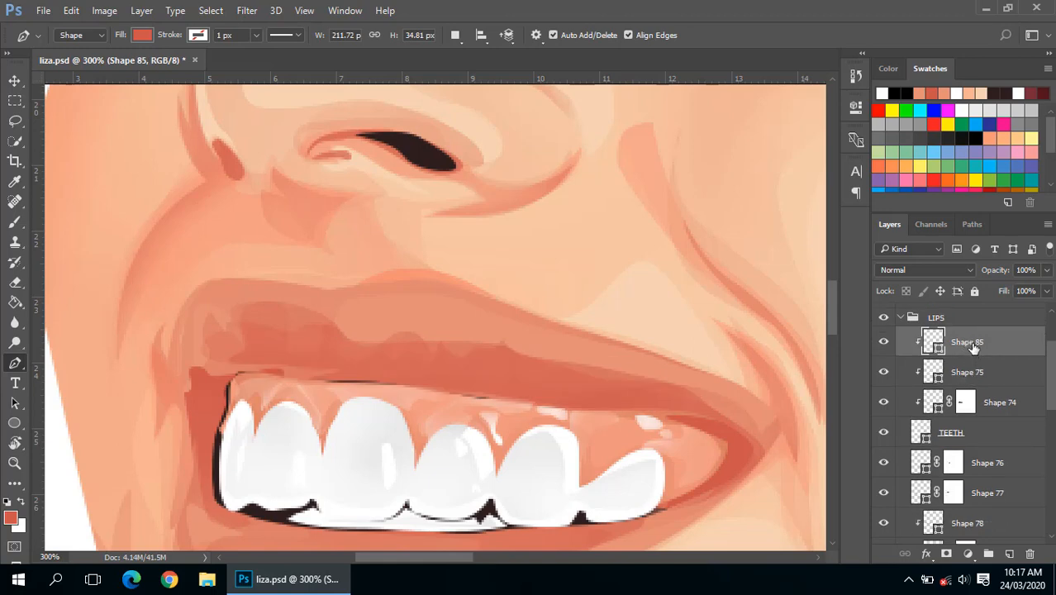
Move Shape 85 below TEETH and Shape 77, directly above Shape 78, and clip it to the INNER shape.
{"action": "left_click_drag", "start_coordinate": [973, 349], "coordinate": [976, 446]}
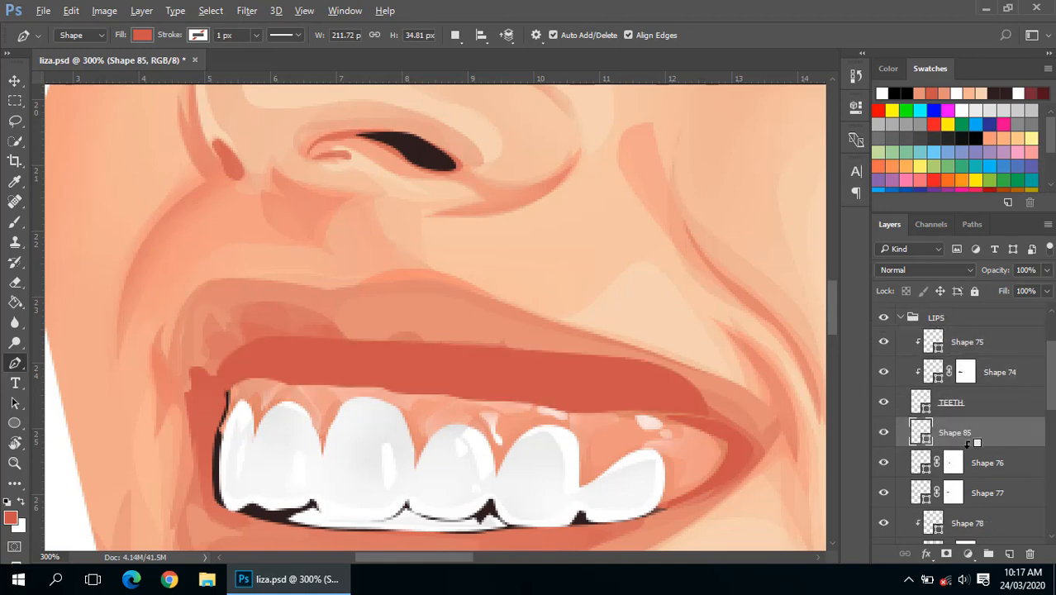
{"action": "left_click", "coordinate": [967, 444], "text": "alt"}
{"action": "left_click", "coordinate": [968, 444], "text": "alt"}
{"action": "scroll", "coordinate": [975, 415], "scroll_direction": "down", "scroll_amount": 3}
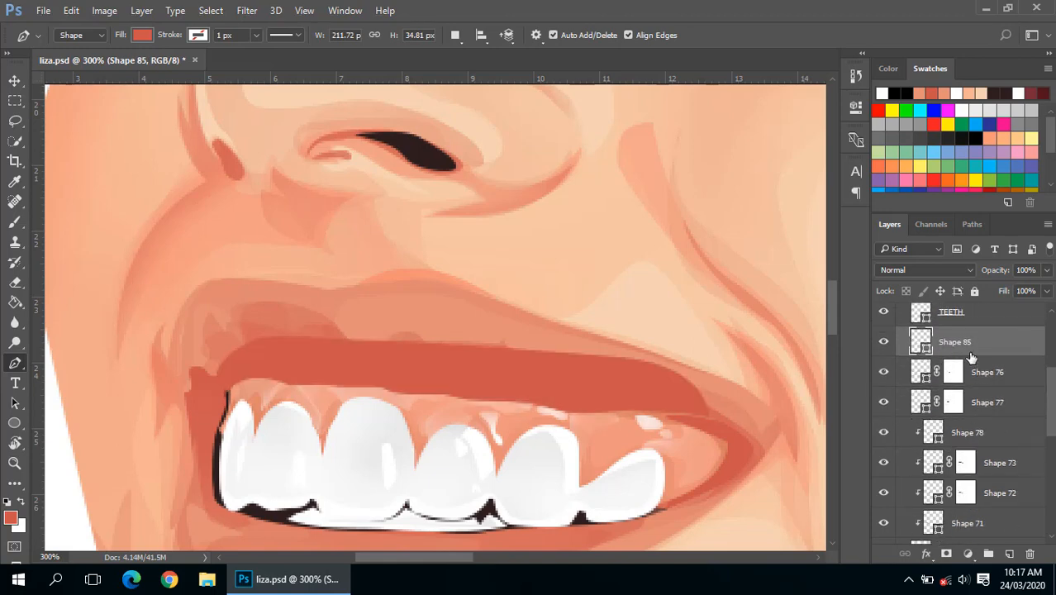
{"action": "left_click_drag", "start_coordinate": [969, 350], "coordinate": [958, 426]}
{"action": "left_click", "coordinate": [950, 410], "text": "alt"}
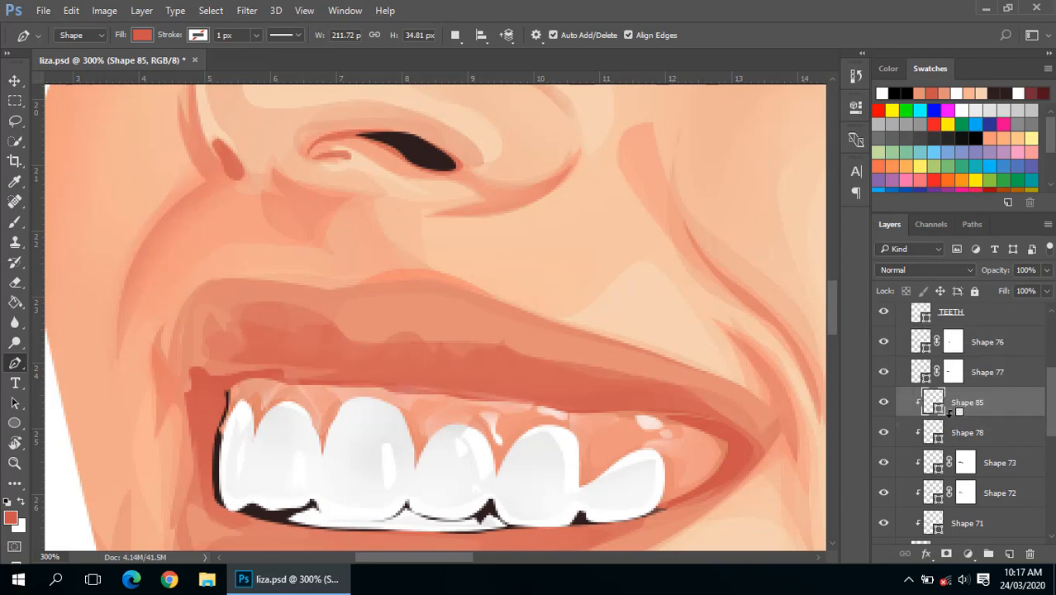
{"action": "left_click", "coordinate": [950, 411], "text": "alt"}
{"action": "left_click", "coordinate": [950, 411], "text": "alt"}
Examine the gum line up close and in the whole portrait, checking the effect of Shape 85 by switching its visibility.
{"action": "left_click", "coordinate": [459, 388], "text": "alt"}
{"action": "left_click", "coordinate": [459, 388], "text": "alt"}
{"action": "left_click", "coordinate": [461, 387], "text": "alt"}
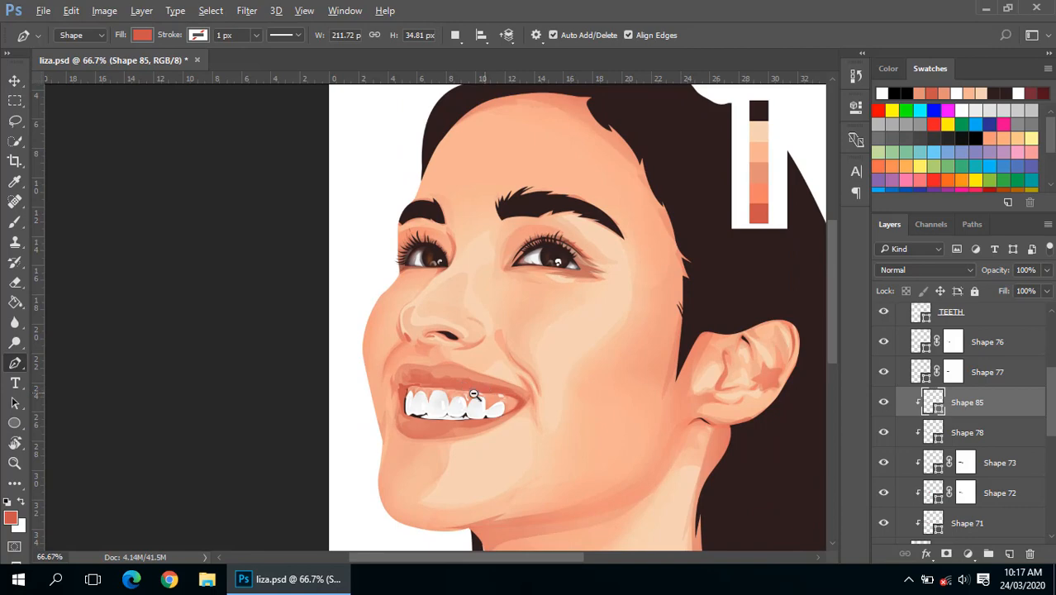
{"action": "left_click", "coordinate": [473, 394], "text": "alt"}
{"action": "left_click", "coordinate": [472, 394], "text": "alt"}
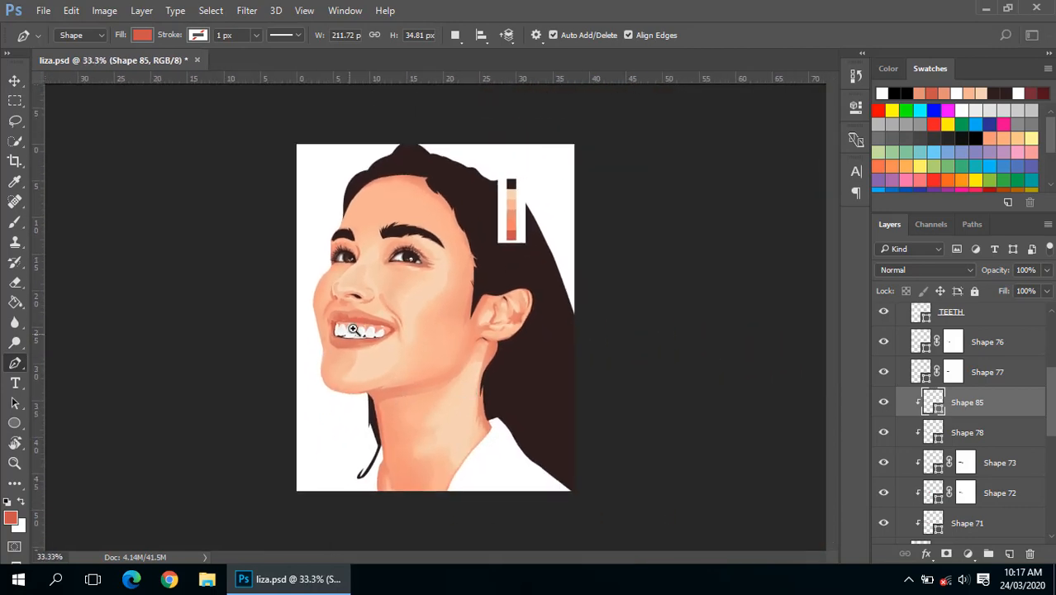
{"action": "left_click", "coordinate": [352, 329], "text": "ctrl"}
{"action": "left_click", "coordinate": [352, 329], "text": "ctrl"}
{"action": "left_click", "coordinate": [353, 329], "text": "ctrl"}
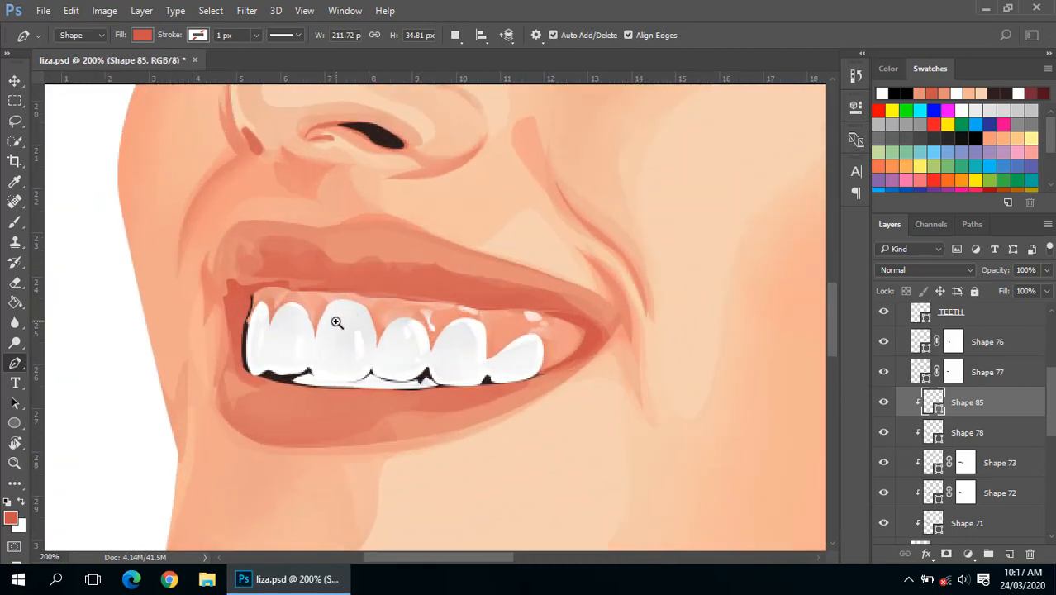
{"action": "left_click", "coordinate": [336, 322], "text": "ctrl"}
{"action": "left_click", "coordinate": [337, 322], "text": "alt"}
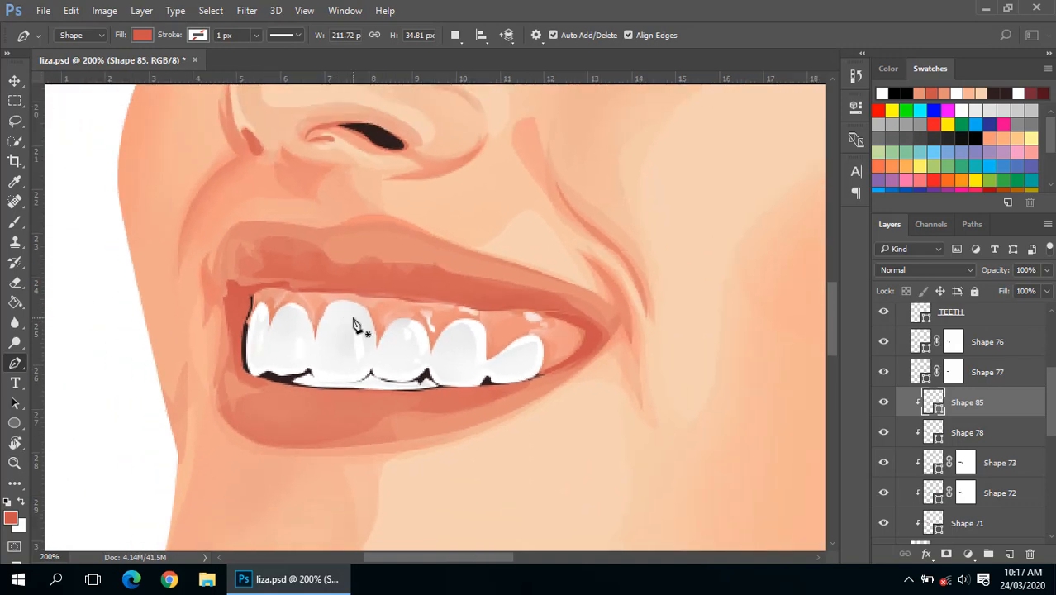
{"action": "left_click", "coordinate": [886, 401]}
{"action": "left_click", "coordinate": [886, 402]}
Add a layer mask to Shape 85, fade part of the shape with the Eraser at 30% opacity, and save the document.
{"action": "left_click", "coordinate": [968, 554]}
{"action": "left_click", "coordinate": [946, 555]}
{"action": "left_click", "coordinate": [946, 555]}
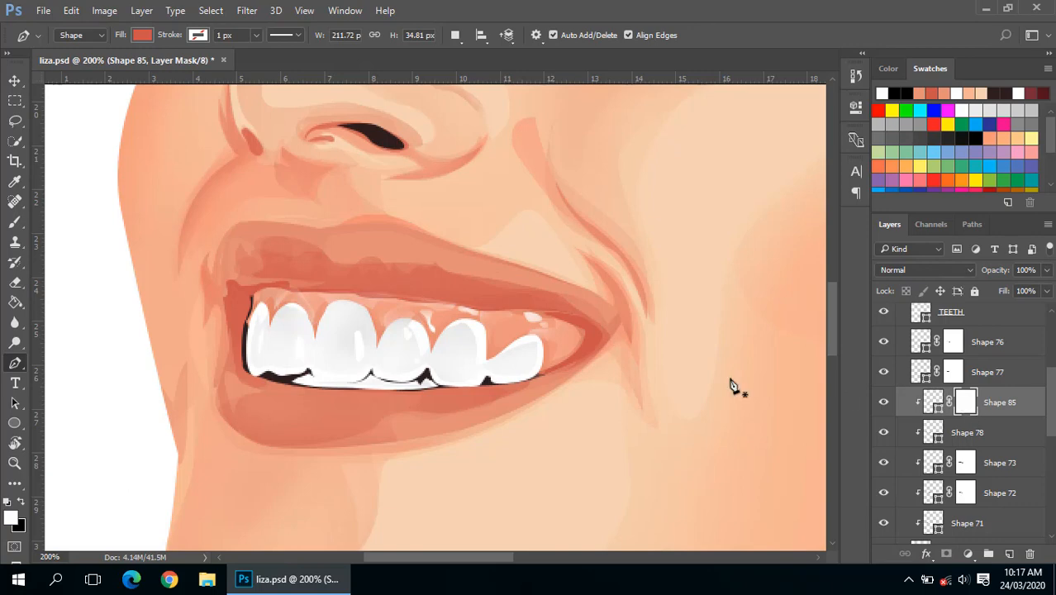
{"action": "key", "text": "e"}
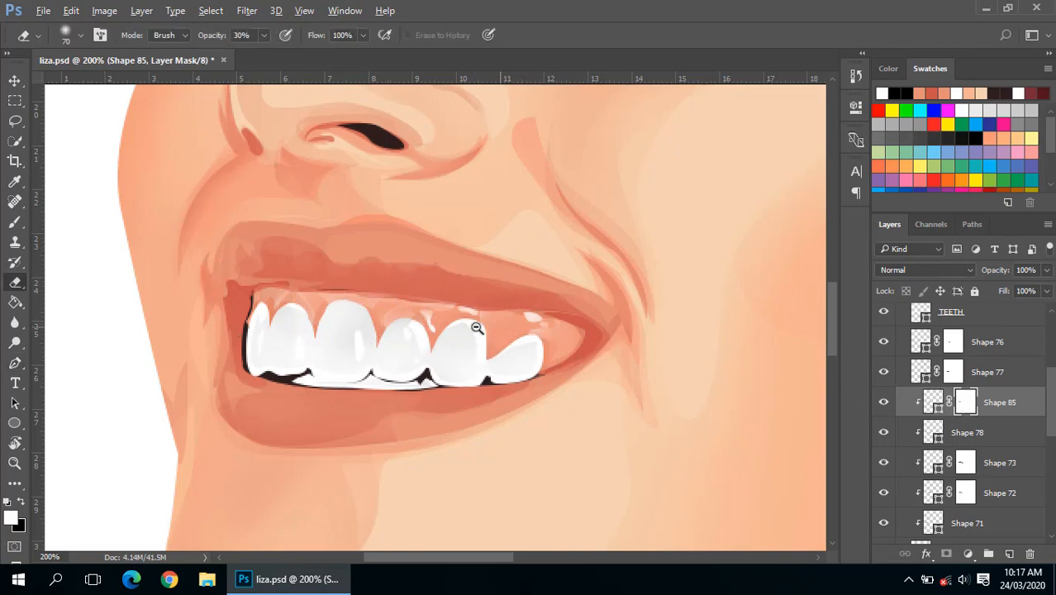
{"action": "left_click", "coordinate": [476, 328], "text": "ctrl+alt"}
{"action": "left_click", "coordinate": [476, 328], "text": "ctrl+alt"}
{"action": "left_click", "coordinate": [476, 328], "text": "ctrl+alt"}
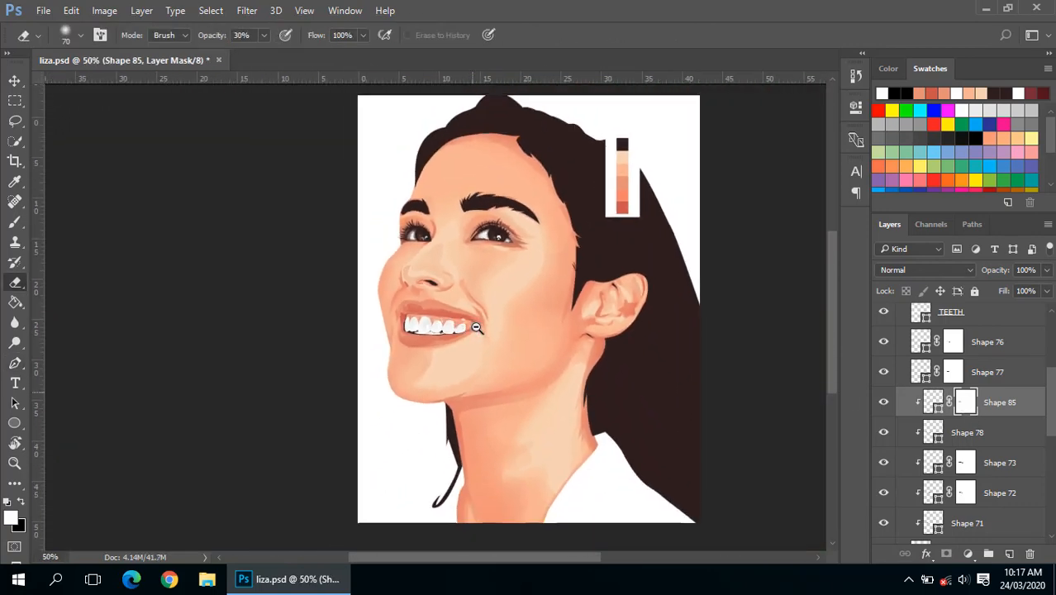
{"action": "left_click", "coordinate": [476, 328], "text": "ctrl+alt"}
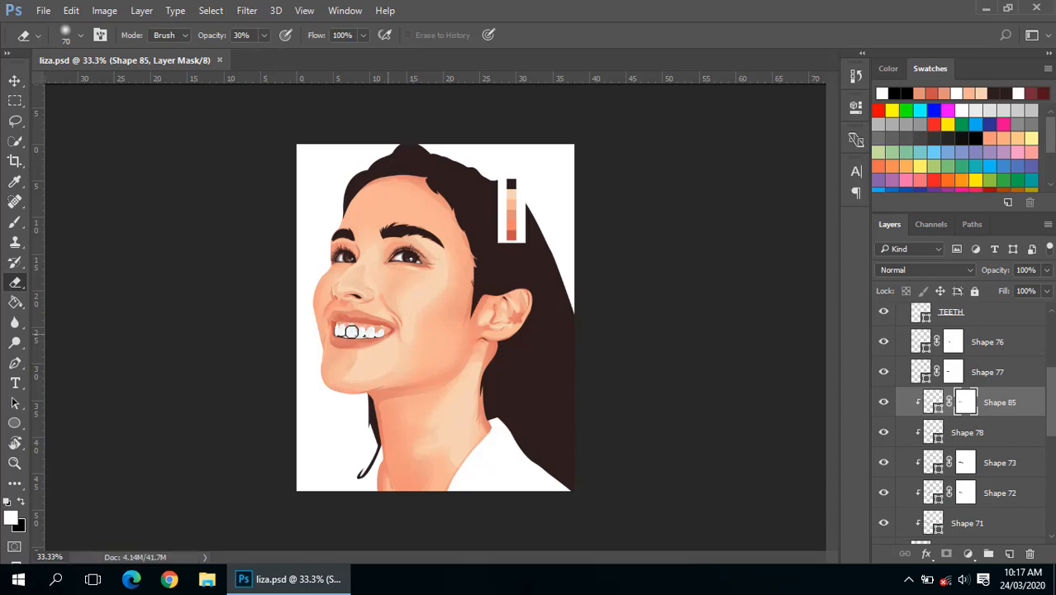
Examine the gum line, teeth and lips of the portrait both up close and with the whole lower face in view.
{"action": "left_click", "coordinate": [329, 316], "text": "ctrl"}
{"action": "left_click", "coordinate": [354, 336], "text": "ctrl"}
{"action": "left_click", "coordinate": [354, 335], "text": "ctrl"}
{"action": "left_click", "coordinate": [353, 336], "text": "ctrl"}
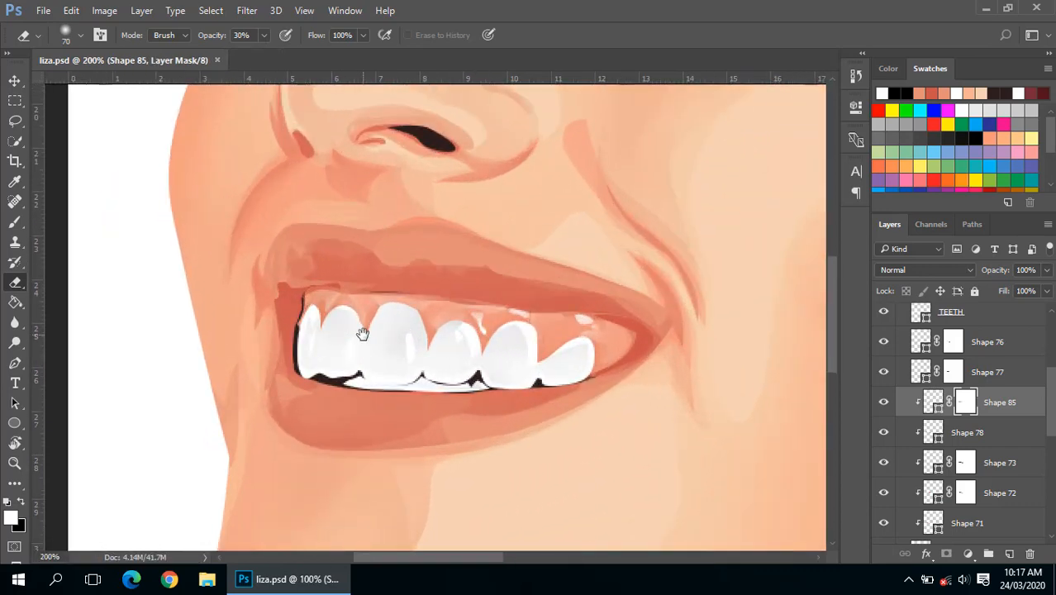
{"action": "left_click", "coordinate": [488, 333], "text": "ctrl+alt"}
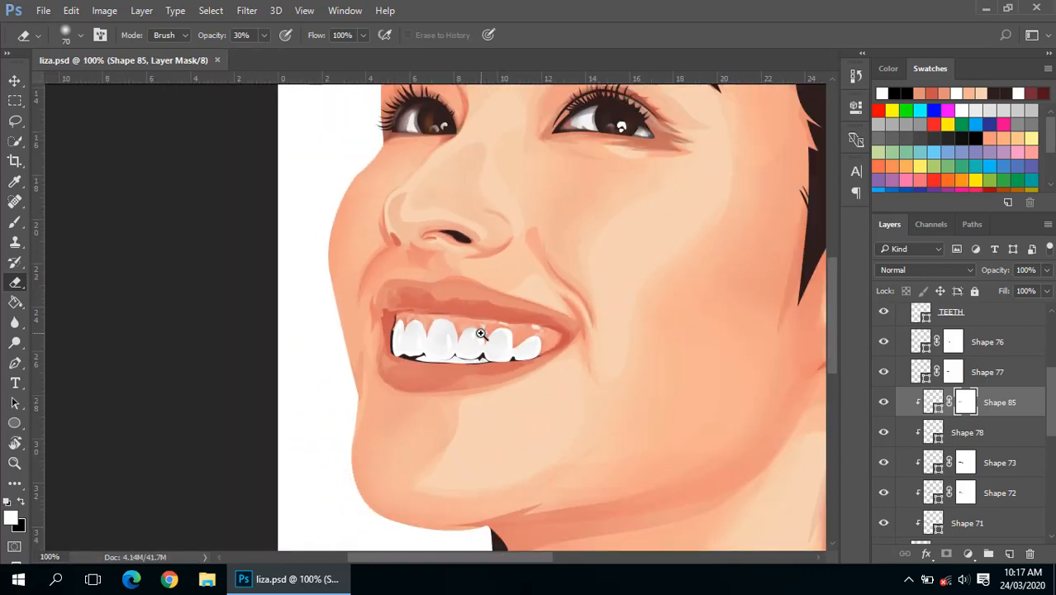
{"action": "left_click", "coordinate": [480, 332], "text": "ctrl"}
{"action": "left_click", "coordinate": [481, 333], "text": "ctrl+alt"}
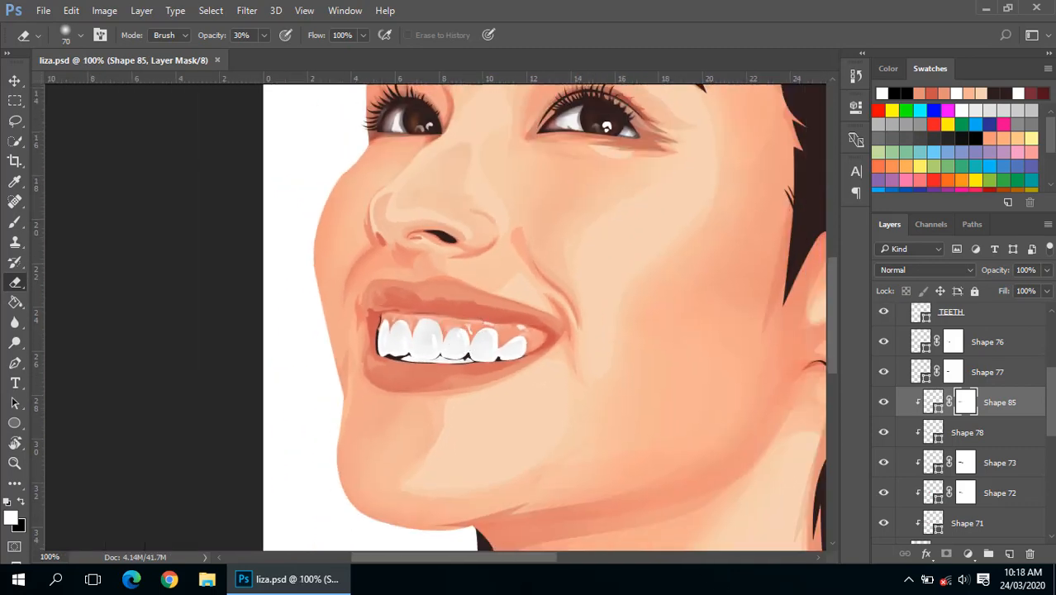
{"action": "left_click", "coordinate": [464, 371], "text": "ctrl+alt"}
{"action": "left_click", "coordinate": [453, 362], "text": "ctrl"}
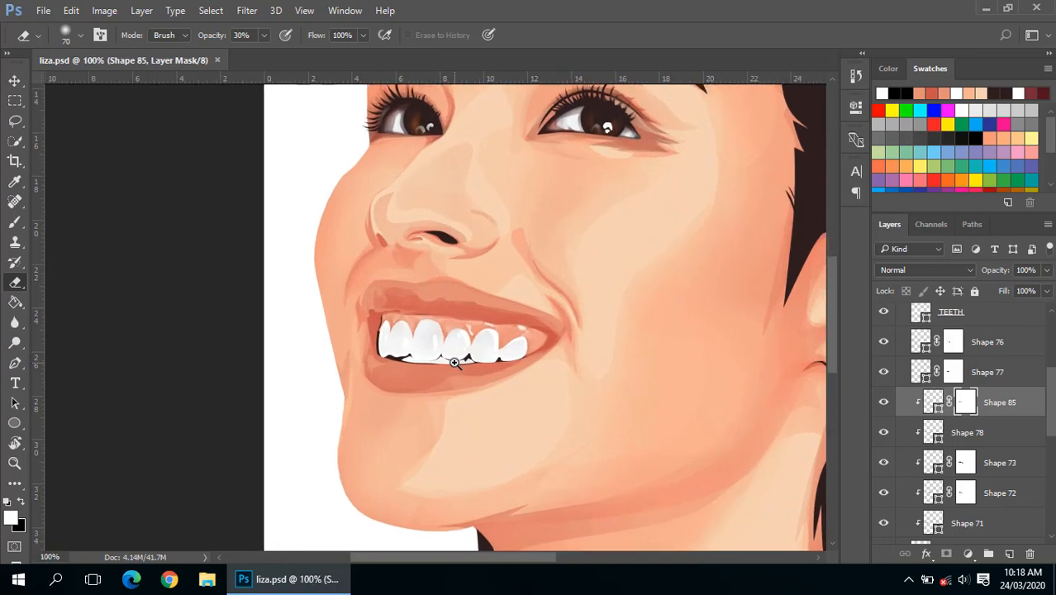
Show the reference photo in Layer 1 over the vector artwork.
{"action": "scroll", "coordinate": [942, 384], "scroll_direction": "up", "scroll_amount": 3}
{"action": "left_click", "coordinate": [884, 348]}
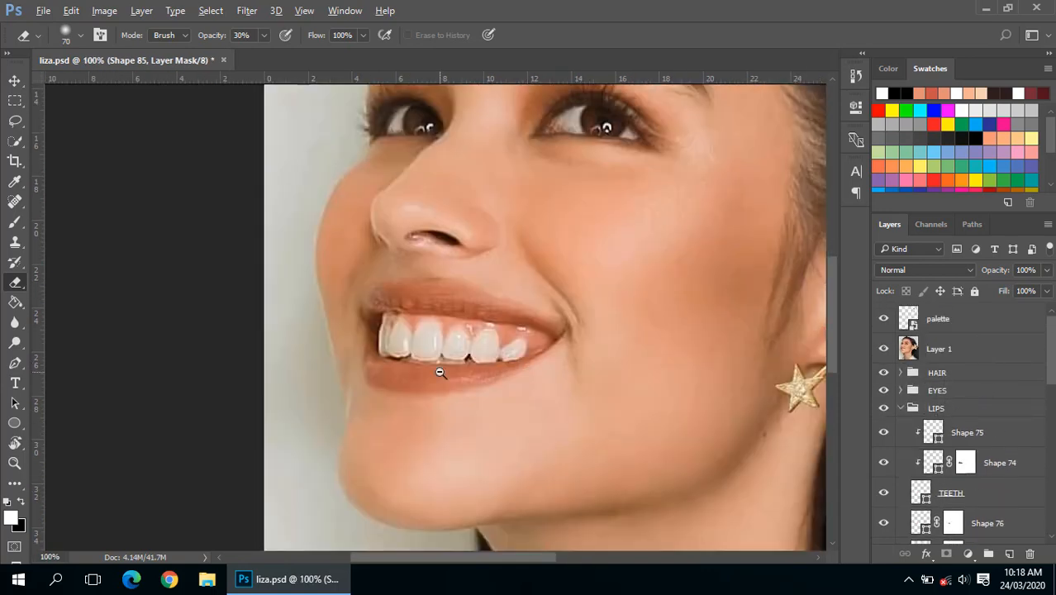
{"action": "left_click", "coordinate": [440, 371], "text": "ctrl+alt"}
{"action": "key", "text": "o"}
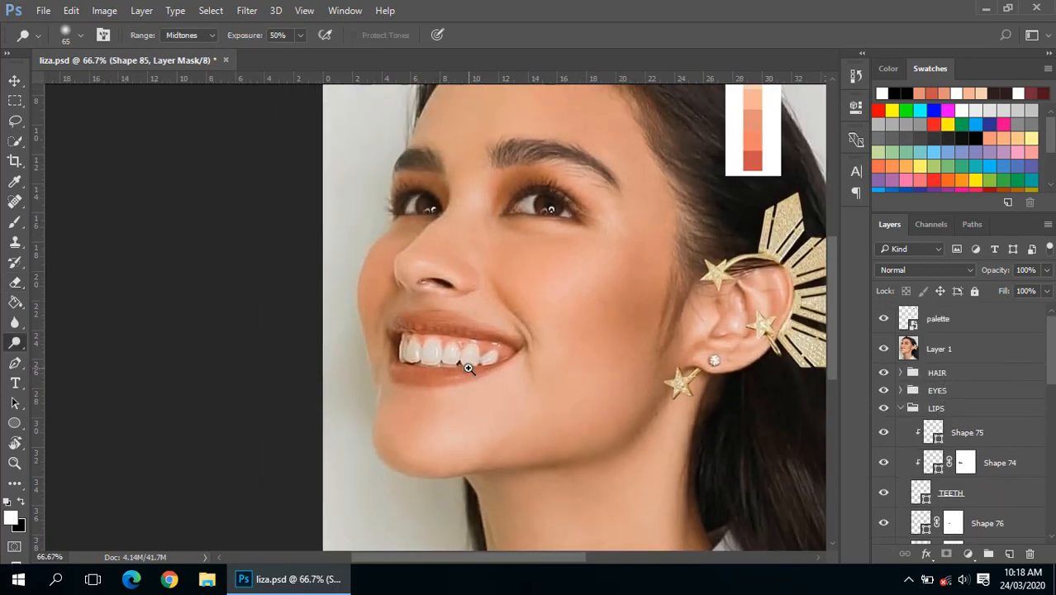
{"action": "left_click", "coordinate": [471, 369], "text": "ctrl"}
{"action": "scroll", "coordinate": [959, 413], "scroll_direction": "down", "scroll_amount": 5}
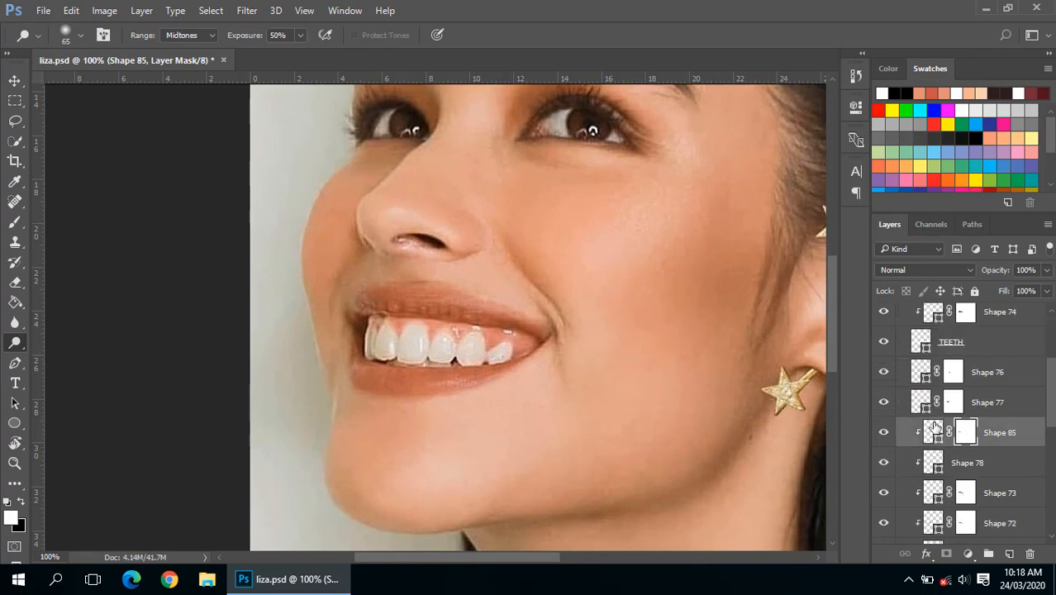
With the Pen tool, trace a shape about 26 × 48 px at the left corner of the lower lip, on a new layer above Shape 85.
{"action": "key", "text": "p"}
{"action": "left_click", "coordinate": [472, 375], "text": "ctrl"}
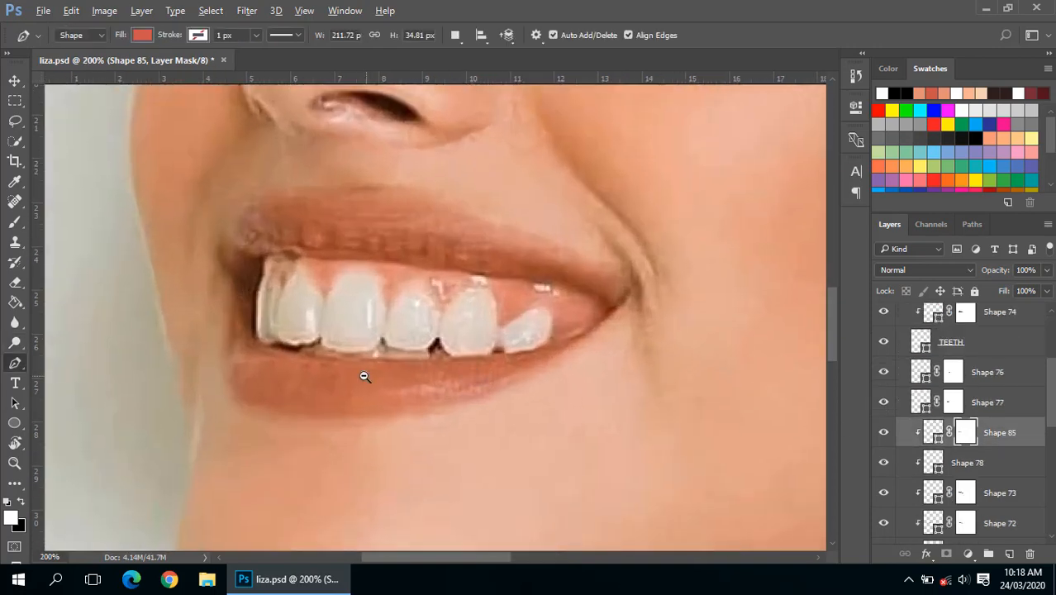
{"action": "left_click", "coordinate": [363, 375], "text": "ctrl+alt"}
{"action": "left_click", "coordinate": [323, 370], "text": "ctrl"}
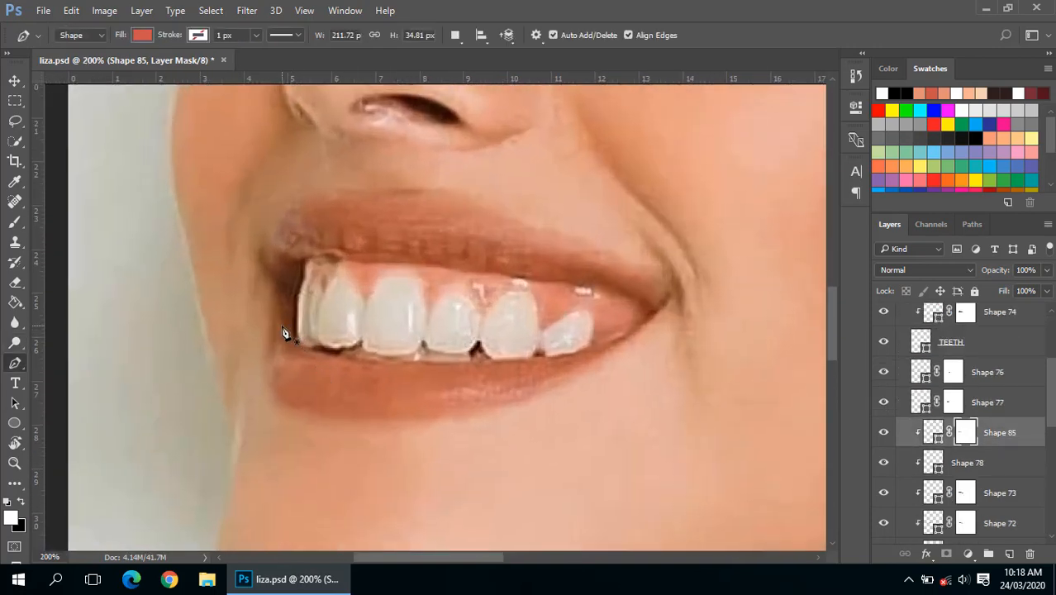
{"action": "left_click", "coordinate": [282, 327]}
{"action": "left_click_drag", "start_coordinate": [330, 357], "coordinate": [330, 358]}
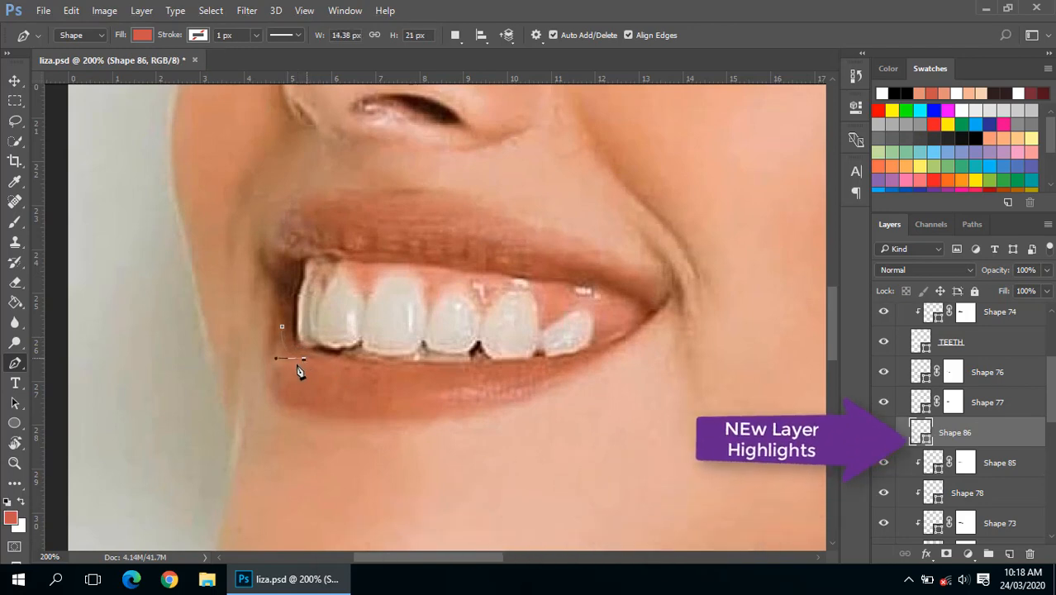
{"action": "left_click_drag", "start_coordinate": [279, 396], "coordinate": [282, 414]}
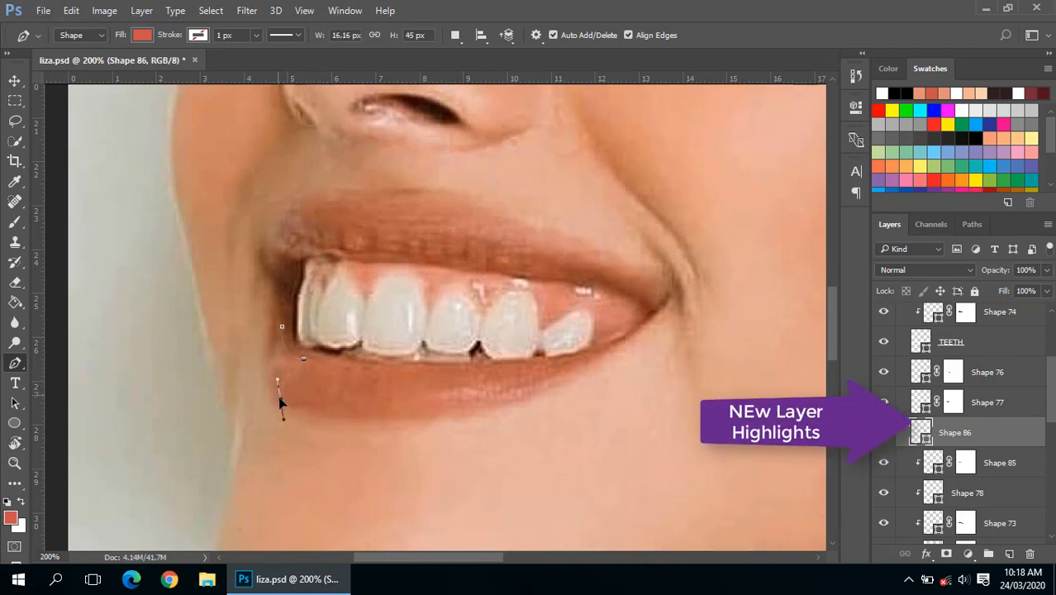
{"action": "left_click", "coordinate": [264, 379]}
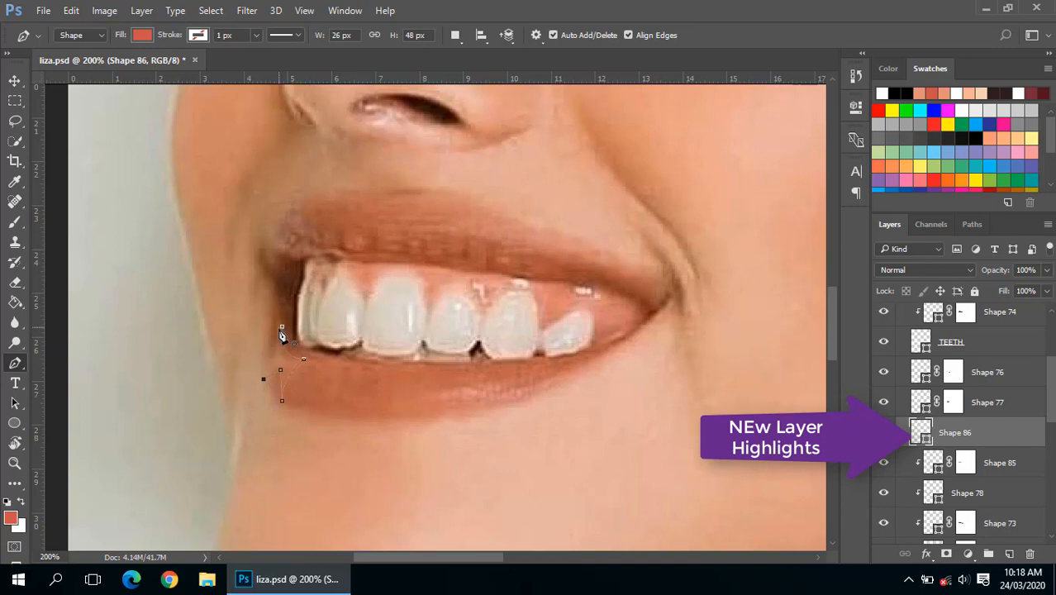
{"action": "left_click_drag", "start_coordinate": [282, 327], "coordinate": [280, 310]}
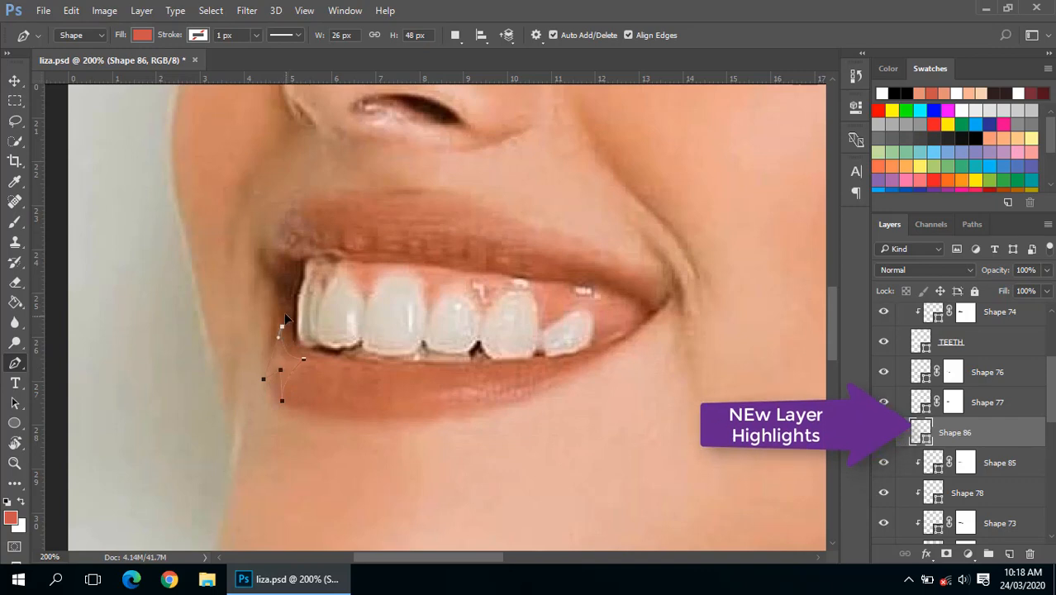
Set new paths to combine within Shape 86 and trace the highlight on the right part of the lower lip.
{"action": "left_click", "coordinate": [453, 37]}
{"action": "left_click", "coordinate": [495, 69]}
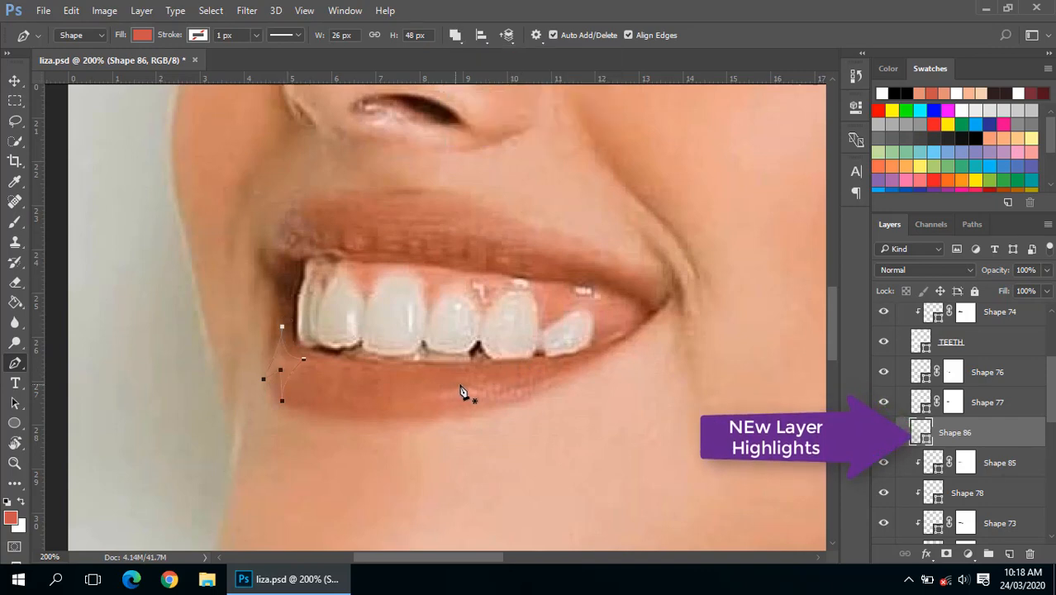
{"action": "left_click", "coordinate": [565, 366]}
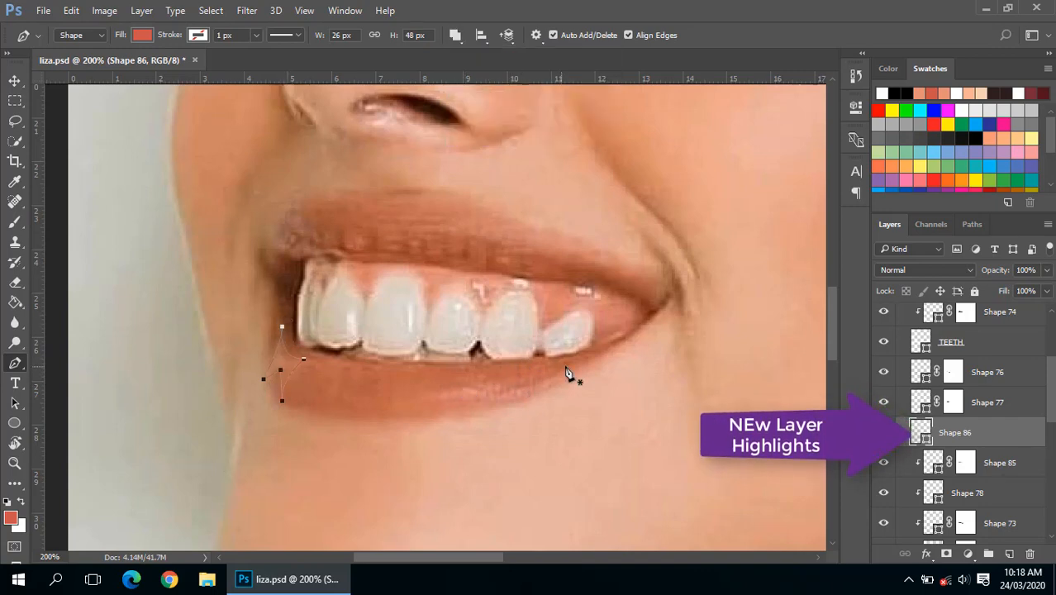
{"action": "left_click_drag", "start_coordinate": [494, 393], "coordinate": [511, 376]}
{"action": "left_click_drag", "start_coordinate": [448, 392], "coordinate": [446, 397]}
{"action": "left_click", "coordinate": [481, 400]}
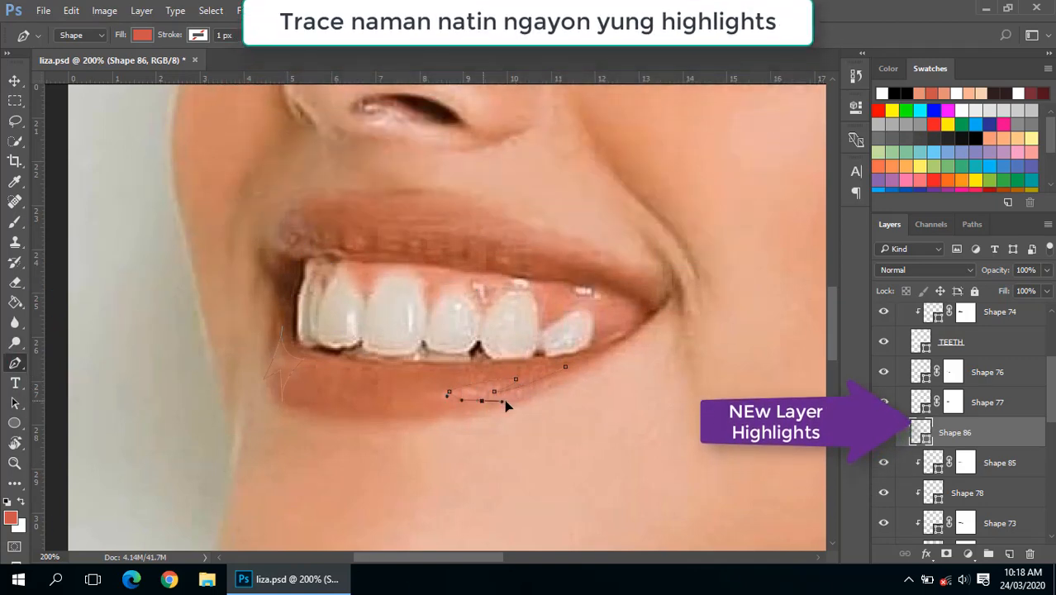
{"action": "left_click_drag", "start_coordinate": [565, 366], "coordinate": [562, 351]}
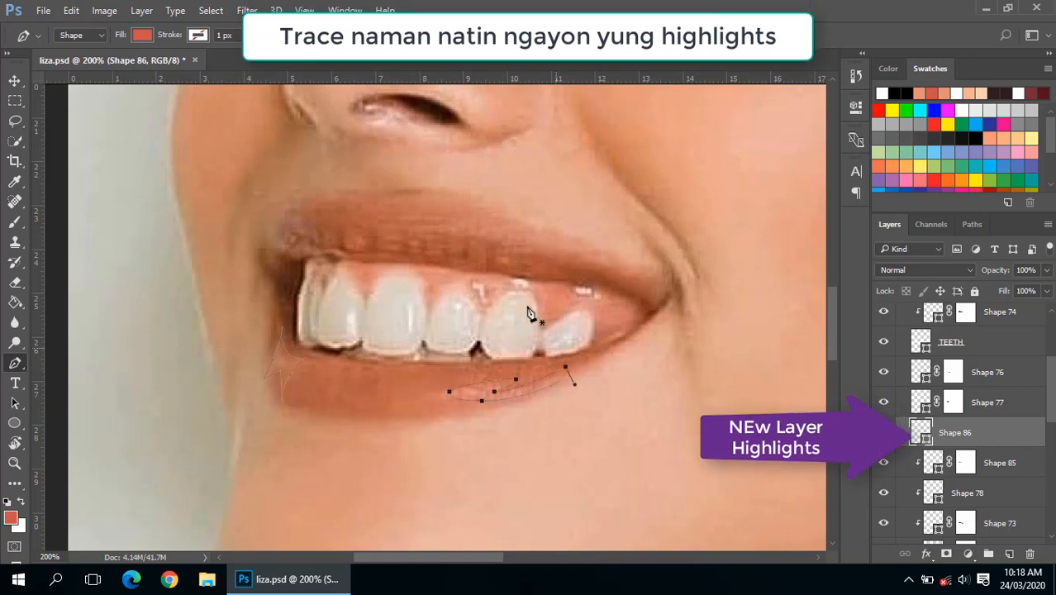
Trace the highlight along the right part of the upper lip as another closed path in Shape 86.
{"action": "left_click", "coordinate": [506, 299], "text": "alt"}
{"action": "left_click_drag", "start_coordinate": [507, 299], "coordinate": [505, 319]}
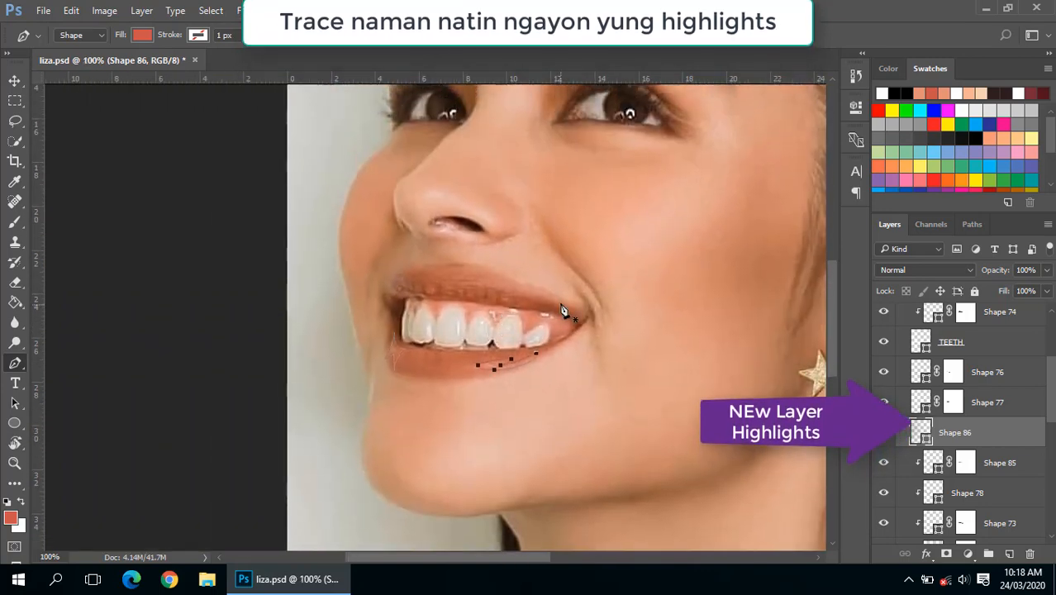
{"action": "left_click", "coordinate": [558, 303]}
{"action": "left_click", "coordinate": [516, 292]}
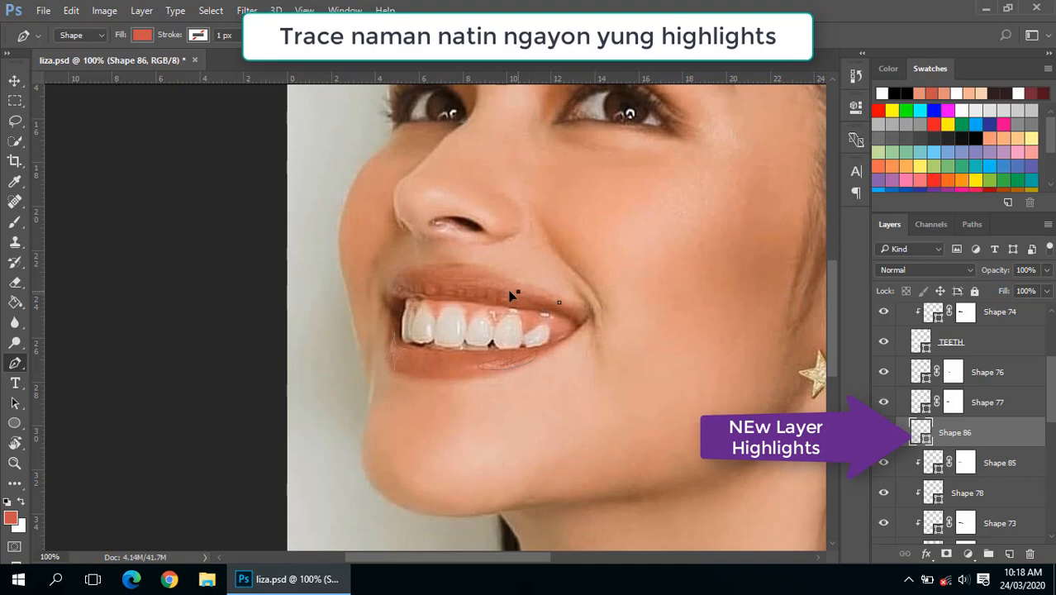
{"action": "left_click", "coordinate": [503, 278]}
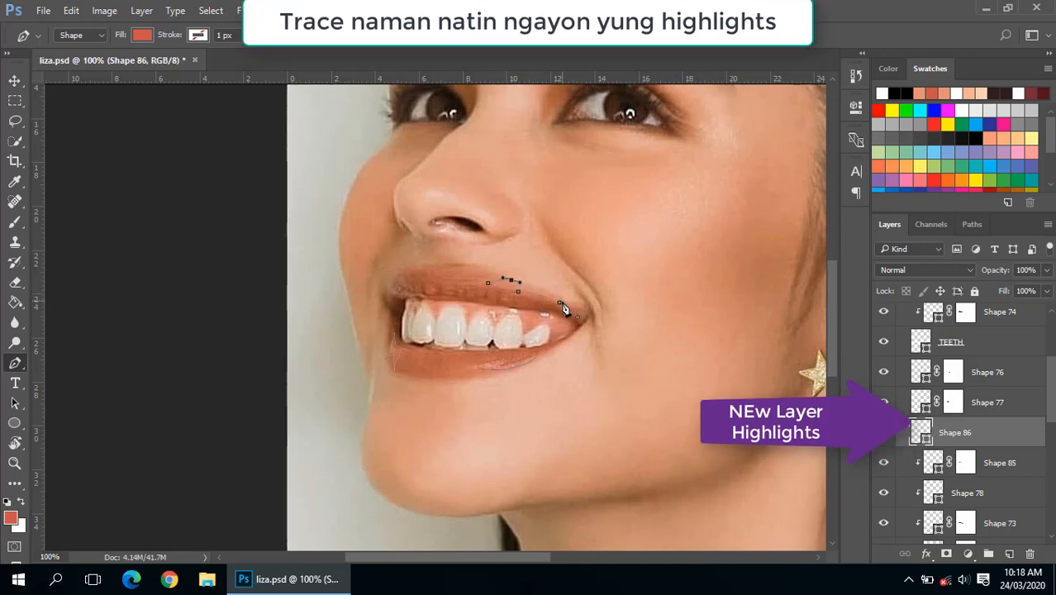
{"action": "left_click", "coordinate": [560, 303]}
Trace small highlight spots on the upper lip and a thin highlight along its lower edge above the left front teeth.
{"action": "left_click", "coordinate": [435, 288], "text": "ctrl"}
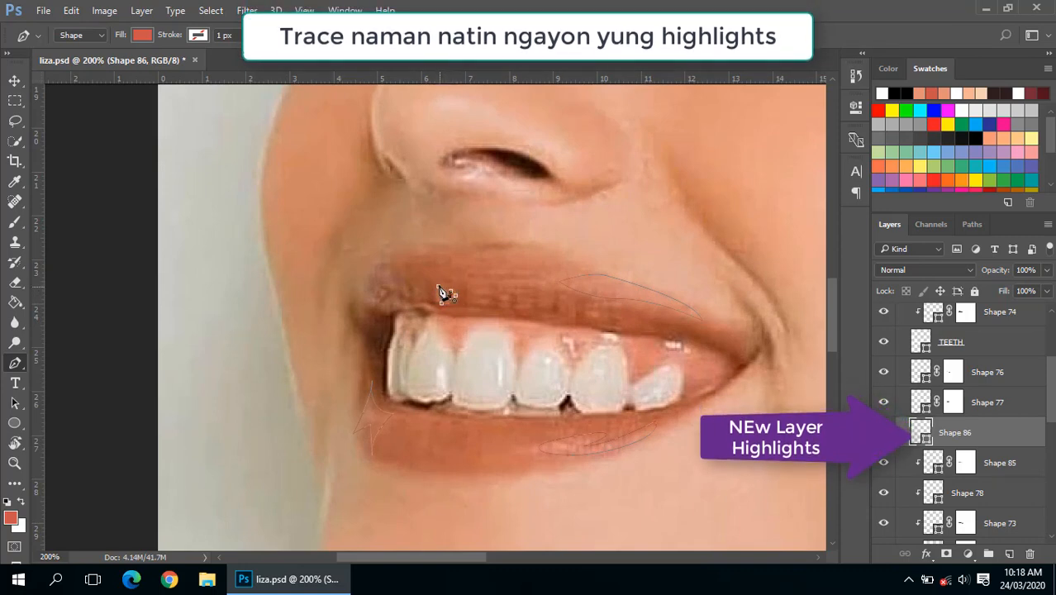
{"action": "scroll", "coordinate": [513, 306], "scroll_direction": "right", "scroll_amount": 2}
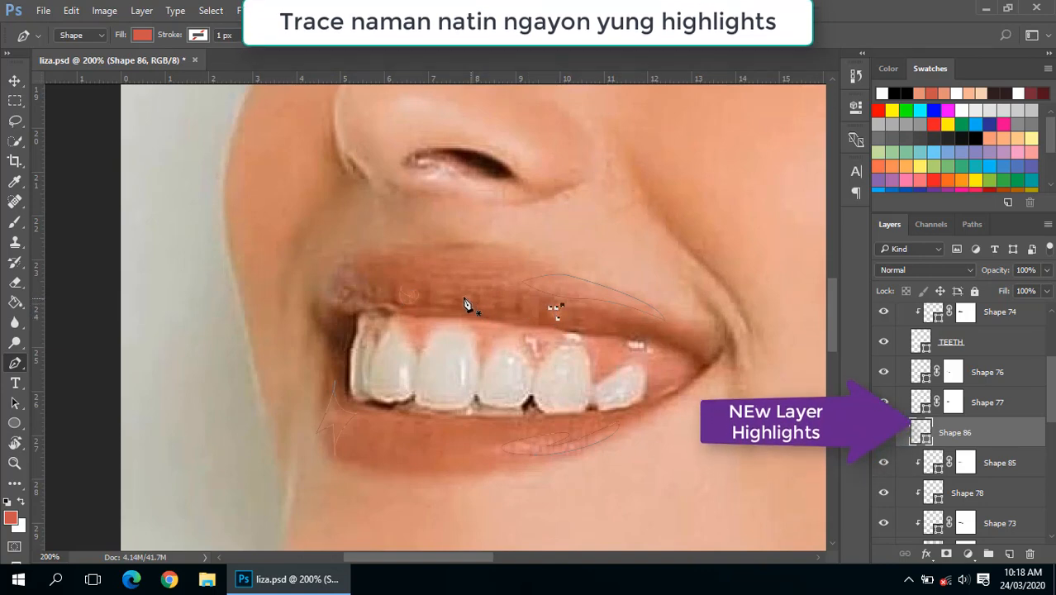
{"action": "scroll", "coordinate": [447, 289], "scroll_direction": "down", "scroll_amount": 2}
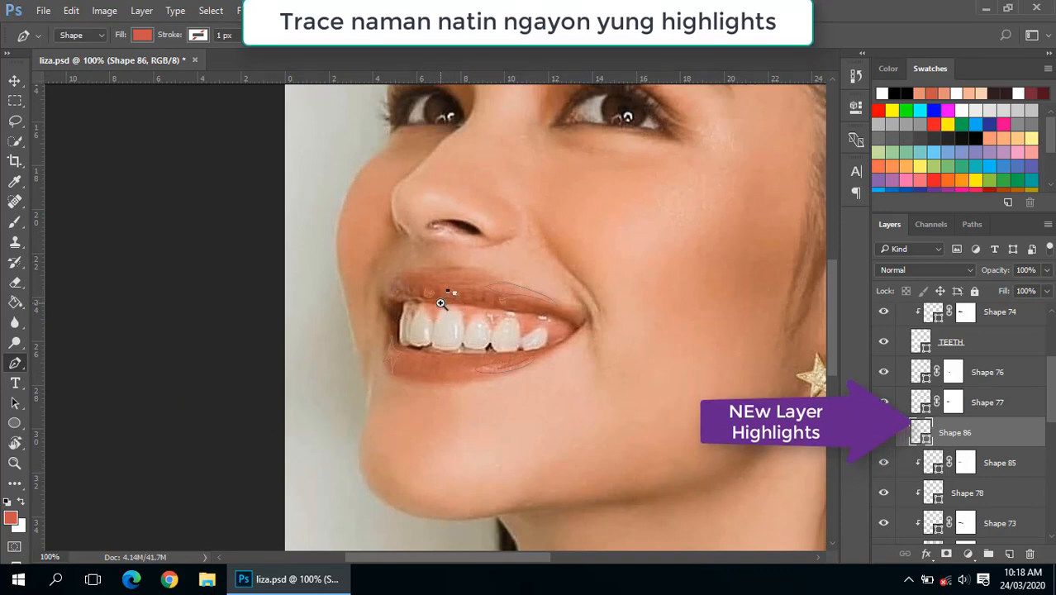
{"action": "left_click", "coordinate": [440, 303], "text": "ctrl"}
{"action": "left_click", "coordinate": [458, 298]}
{"action": "left_click", "coordinate": [418, 300]}
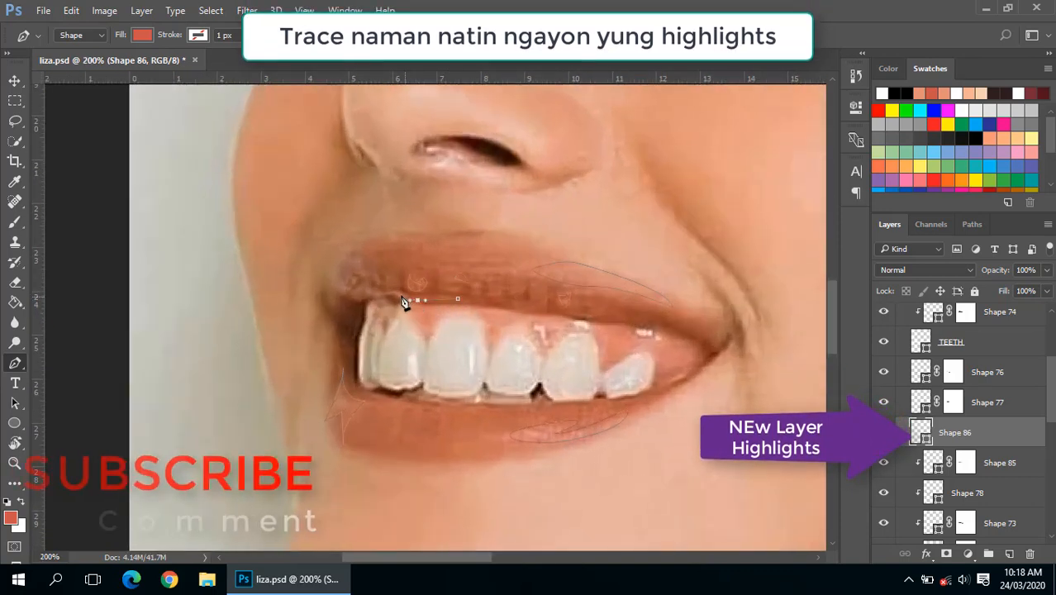
{"action": "left_click_drag", "start_coordinate": [387, 295], "coordinate": [379, 294]}
{"action": "left_click", "coordinate": [401, 291]}
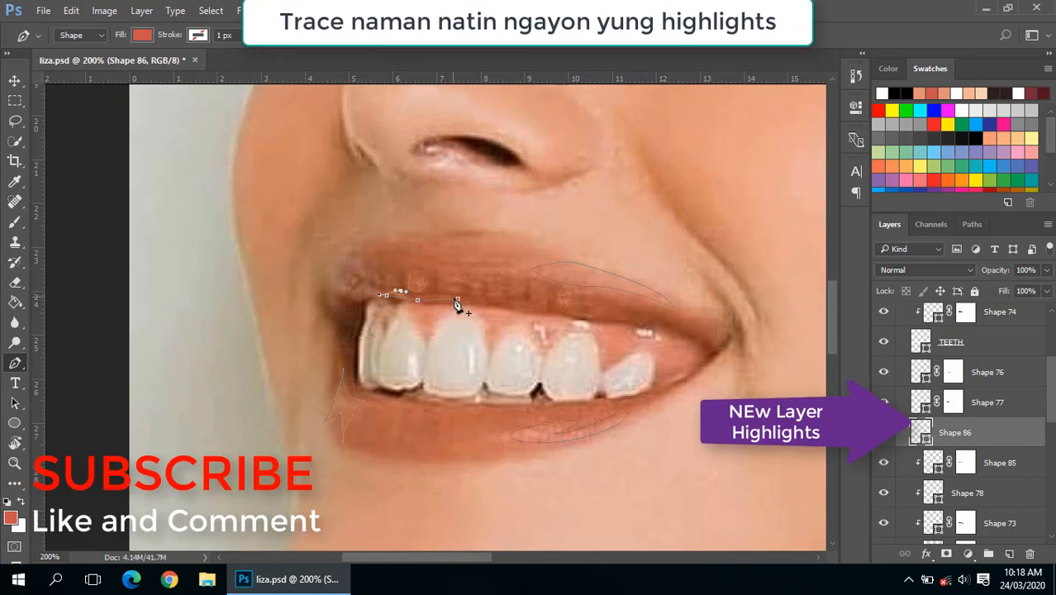
{"action": "left_click", "coordinate": [392, 295], "text": "alt"}
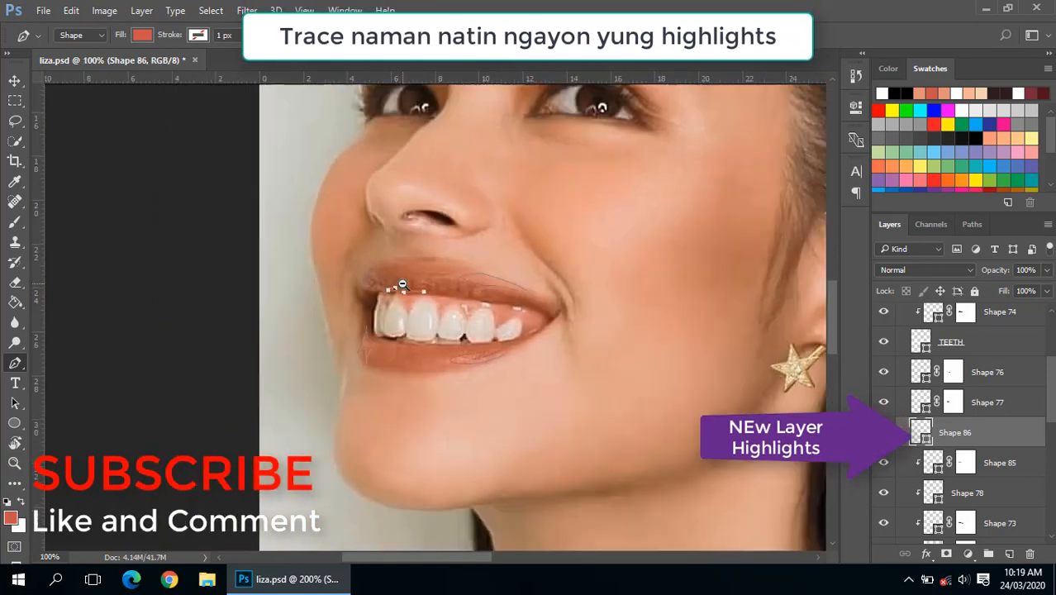
Hide the reference photo in Layer 1 to reveal the vector portrait.
{"action": "left_click_drag", "start_coordinate": [486, 318], "coordinate": [472, 307]}
{"action": "scroll", "coordinate": [881, 350], "scroll_direction": "up", "scroll_amount": 5}
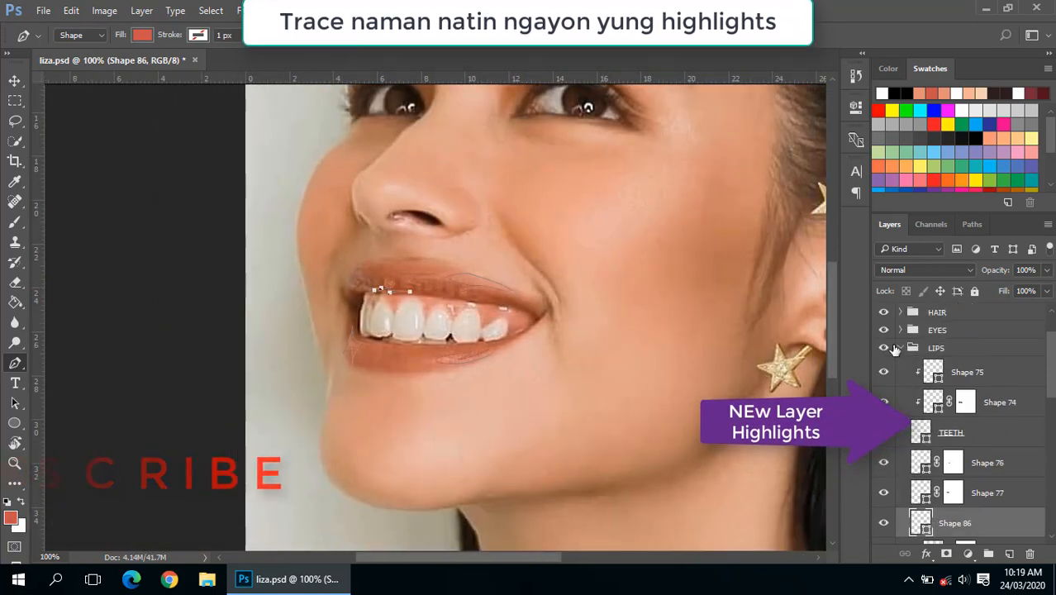
{"action": "left_click", "coordinate": [882, 349]}
{"action": "scroll", "coordinate": [919, 387], "scroll_direction": "down", "scroll_amount": 5}
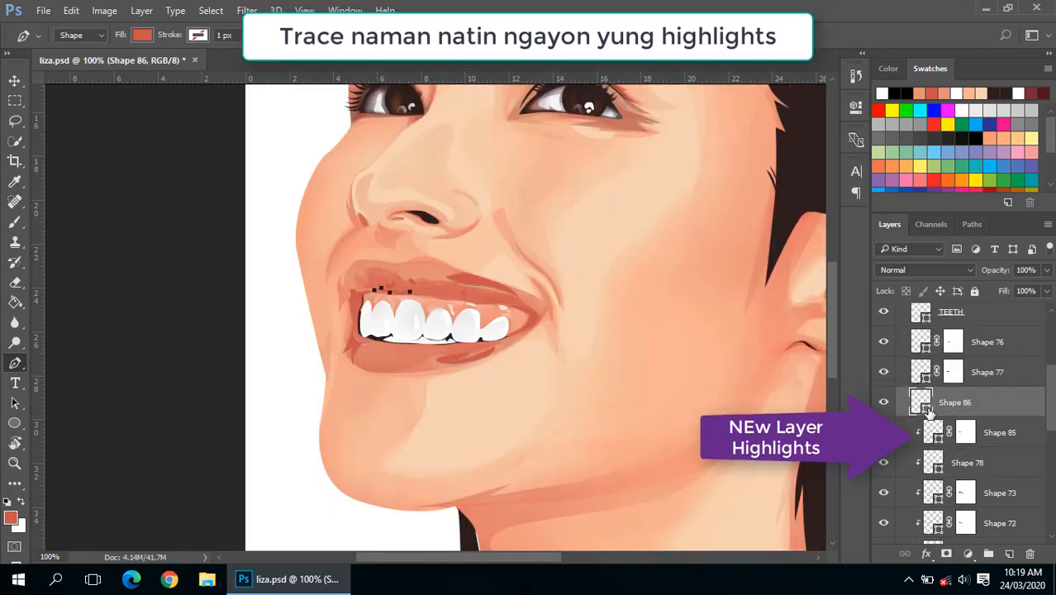
Try clipping Shape 86 to the layers beneath it and open its fill colour, then release the clipping.
{"action": "left_click", "coordinate": [936, 414], "text": "alt"}
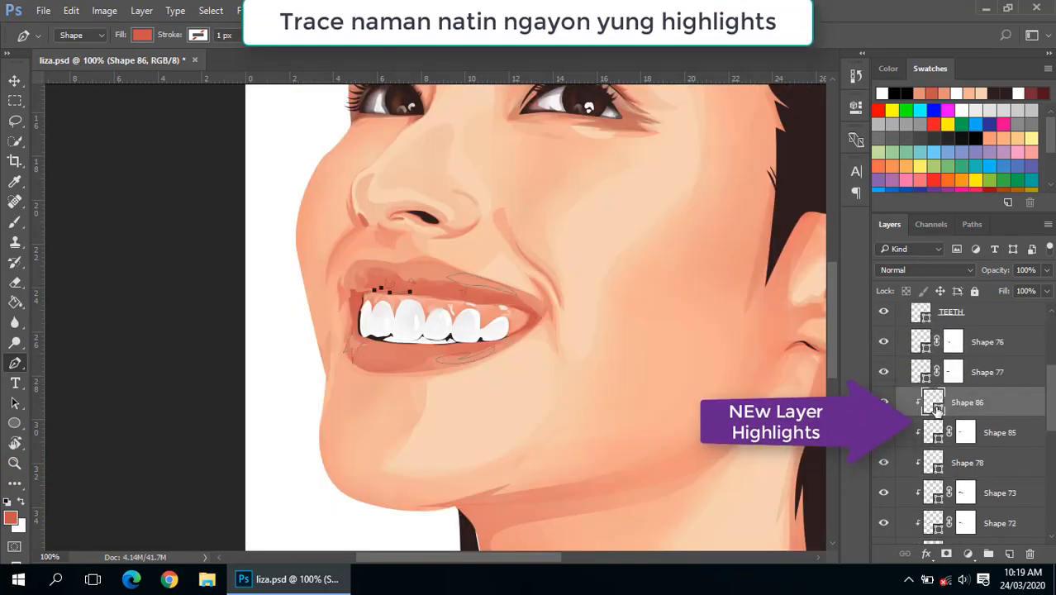
{"action": "double_click", "coordinate": [934, 404]}
{"action": "left_click", "coordinate": [669, 148]}
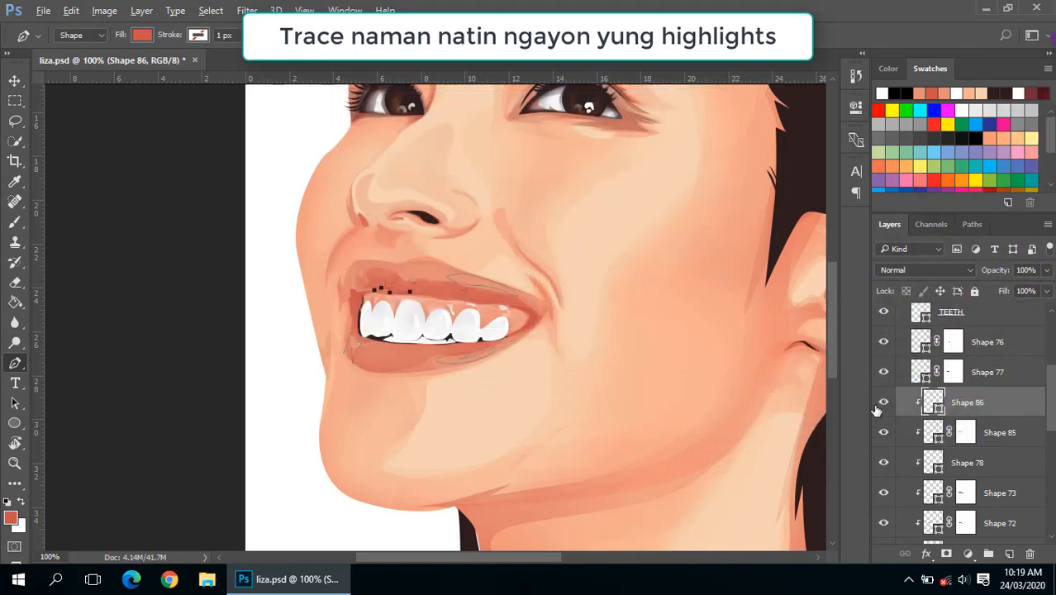
{"action": "left_click", "coordinate": [944, 415], "text": "alt"}
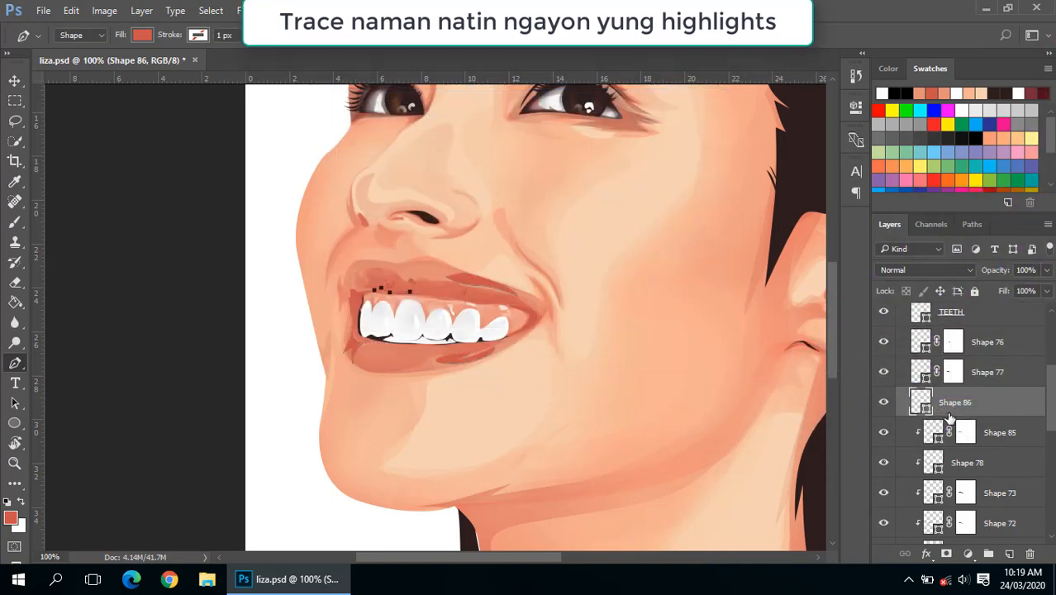
Try Shape 86 clipped above Shape 75, and move it directly below TEETH, above Shape 76.
{"action": "left_click_drag", "start_coordinate": [600, 383], "coordinate": [583, 405]}
{"action": "scroll", "coordinate": [954, 492], "scroll_direction": "up", "scroll_amount": 3}
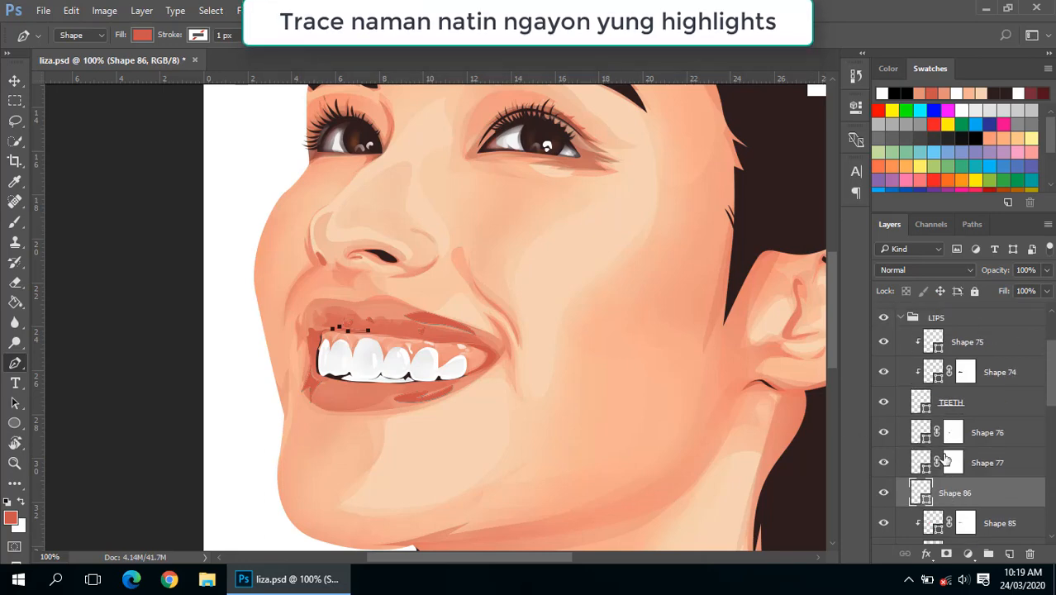
{"action": "left_click_drag", "start_coordinate": [954, 491], "coordinate": [962, 349]}
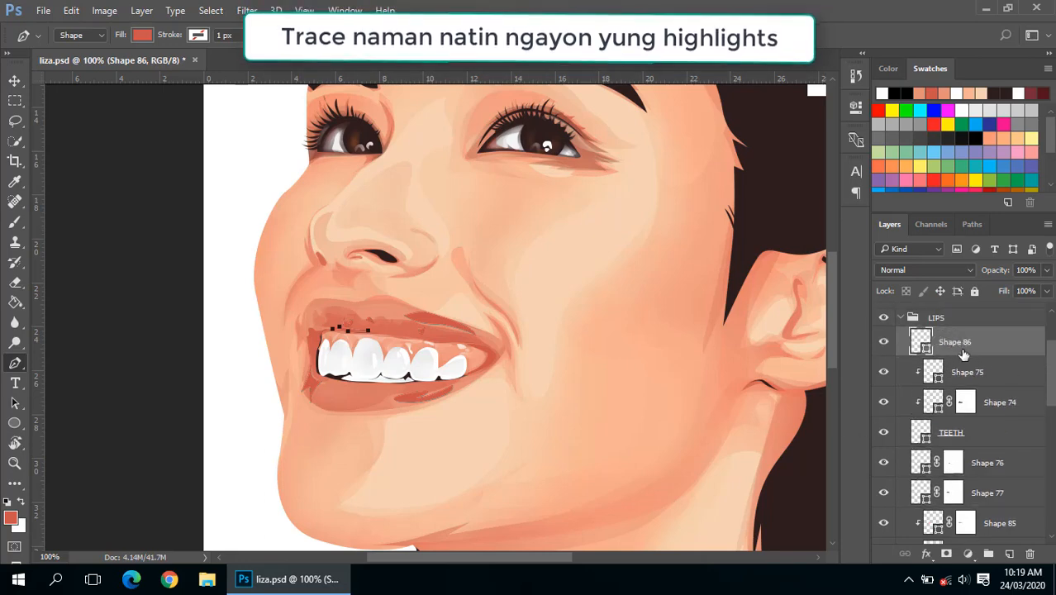
{"action": "left_click", "coordinate": [961, 349], "text": "alt"}
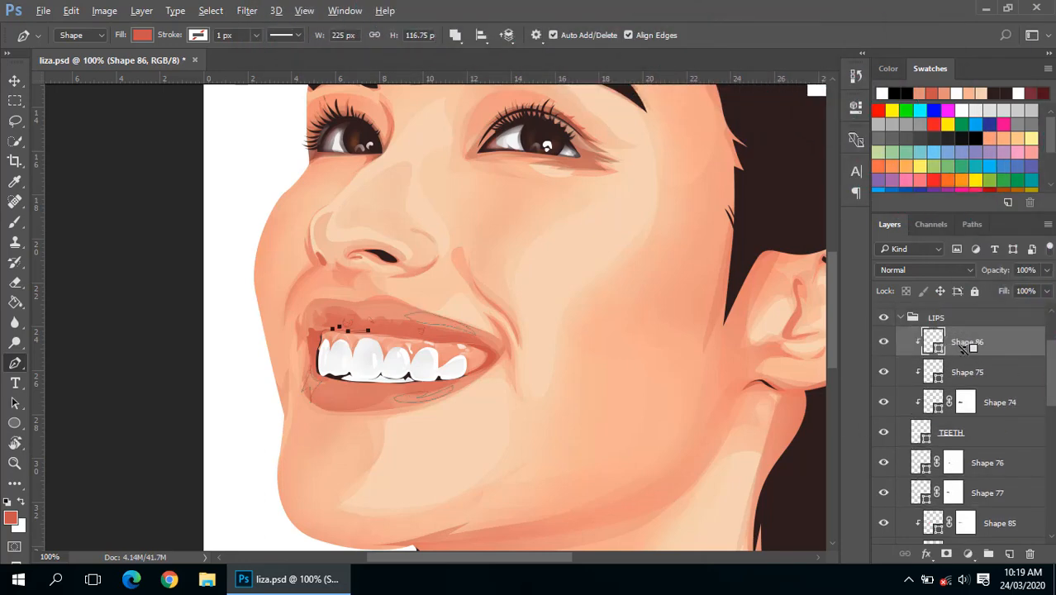
{"action": "left_click_drag", "start_coordinate": [967, 347], "coordinate": [960, 443]}
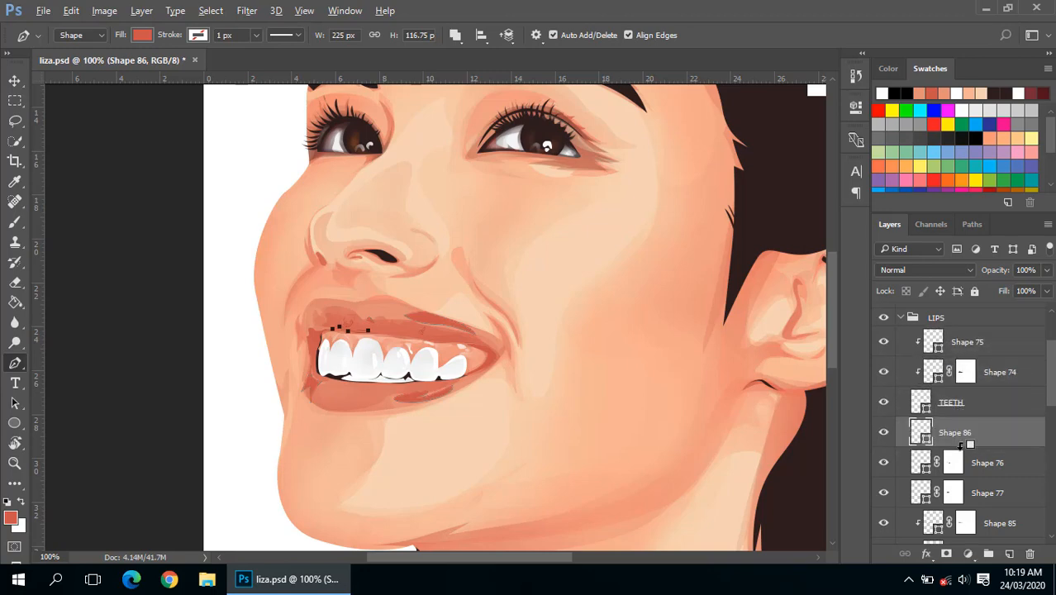
Move Shape 86 directly below Shape 77, above Shape 85, and set its fill colour to off-white f2f2f2.
{"action": "scroll", "coordinate": [973, 423], "scroll_direction": "down", "scroll_amount": 2}
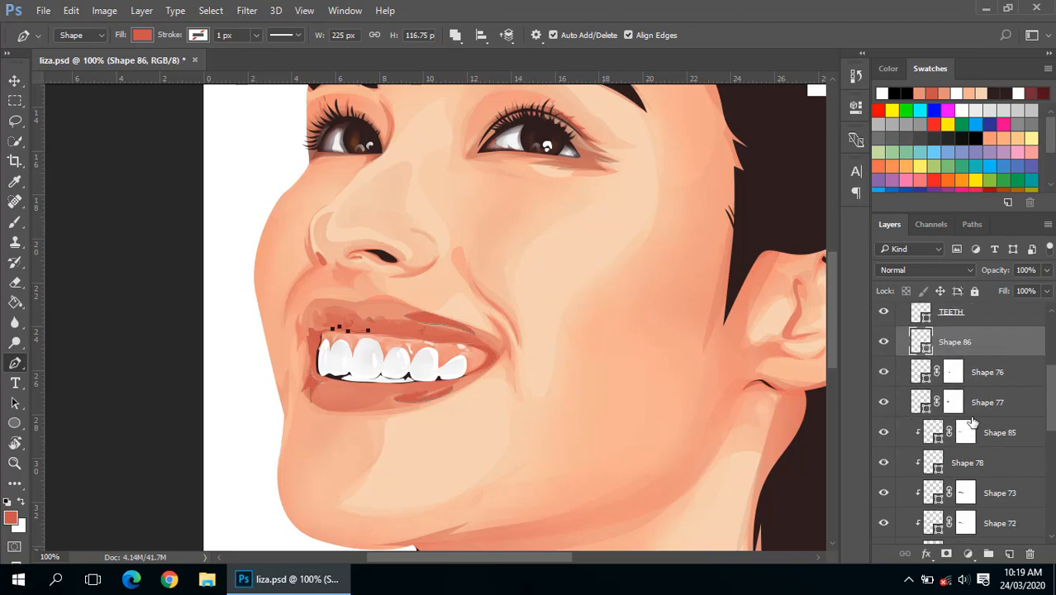
{"action": "left_click_drag", "start_coordinate": [958, 351], "coordinate": [958, 417]}
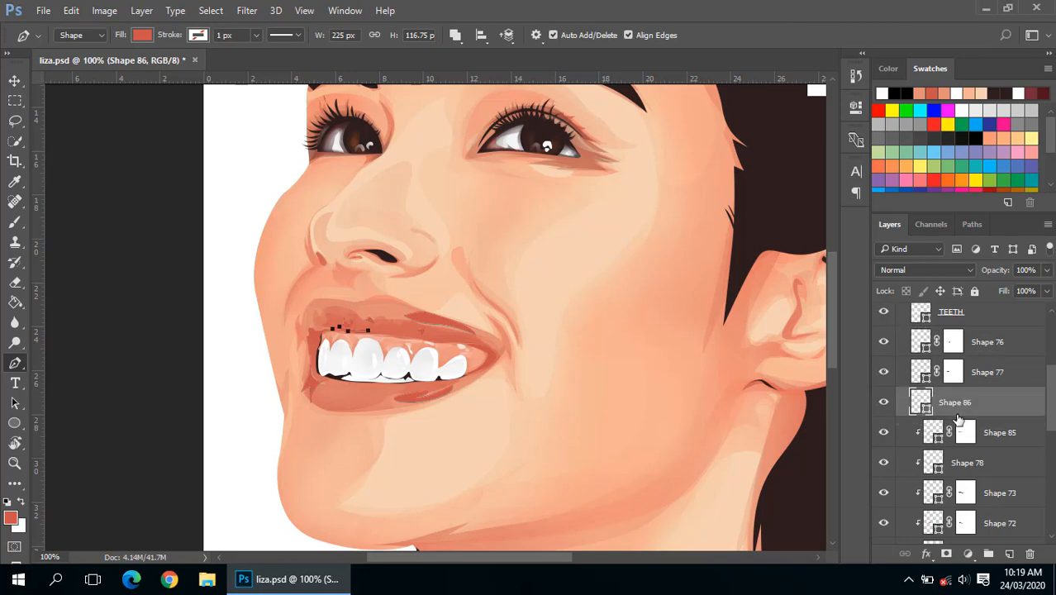
{"action": "double_click", "coordinate": [922, 402]}
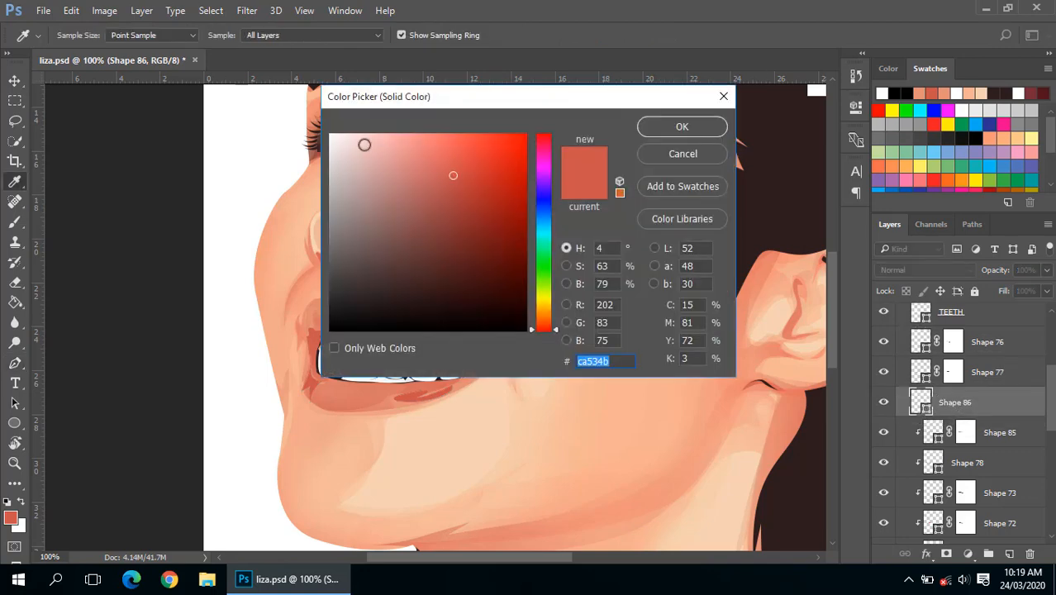
{"action": "left_click", "coordinate": [307, 145]}
{"action": "left_click", "coordinate": [669, 127]}
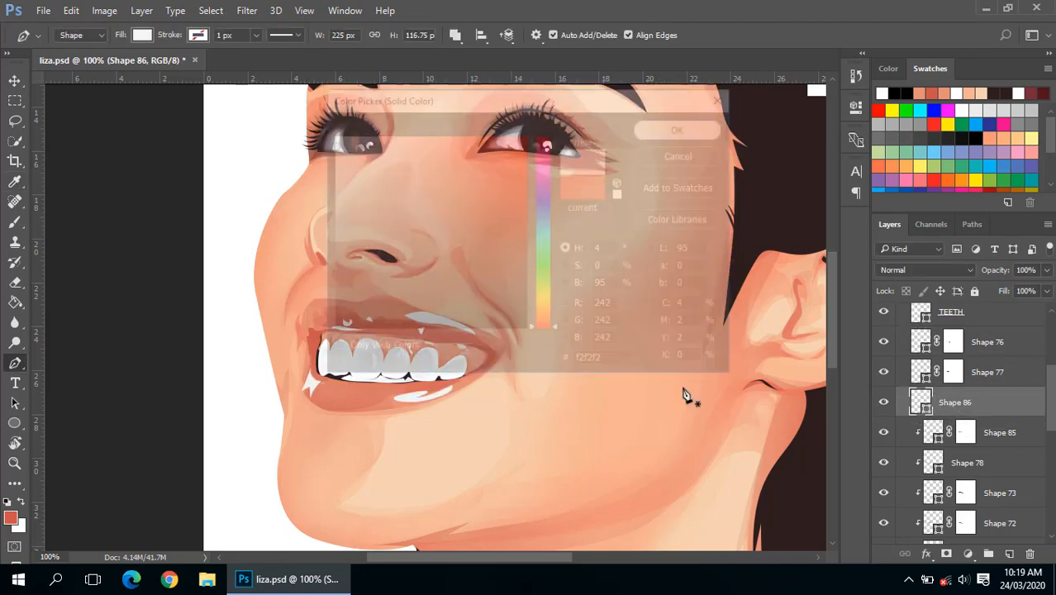
Add a layer mask to Shape 86 and softly erase the highlights on the lower and upper lips with a size 70 eraser.
{"action": "left_click", "coordinate": [946, 552]}
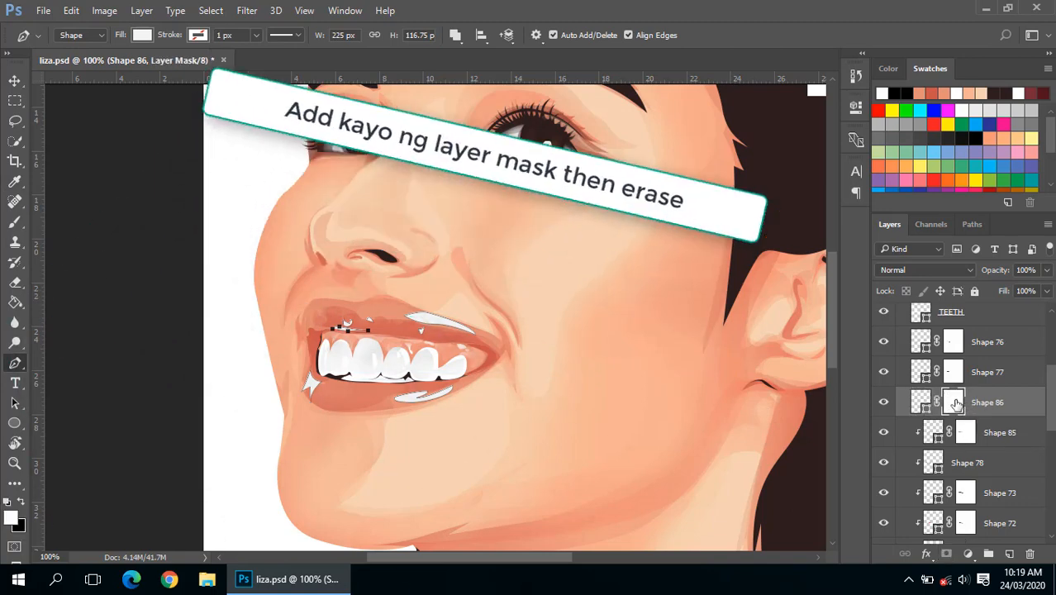
{"action": "key", "text": "e"}
{"action": "mouse_move", "coordinate": [362, 397]}
{"action": "left_mouse_down"}
{"action": "mouse_move", "coordinate": [458, 398]}
{"action": "mouse_move", "coordinate": [333, 403]}
{"action": "mouse_move", "coordinate": [457, 397]}
{"action": "mouse_move", "coordinate": [279, 373]}
{"action": "mouse_move", "coordinate": [290, 352]}
{"action": "mouse_move", "coordinate": [321, 408]}
{"action": "left_mouse_up"}
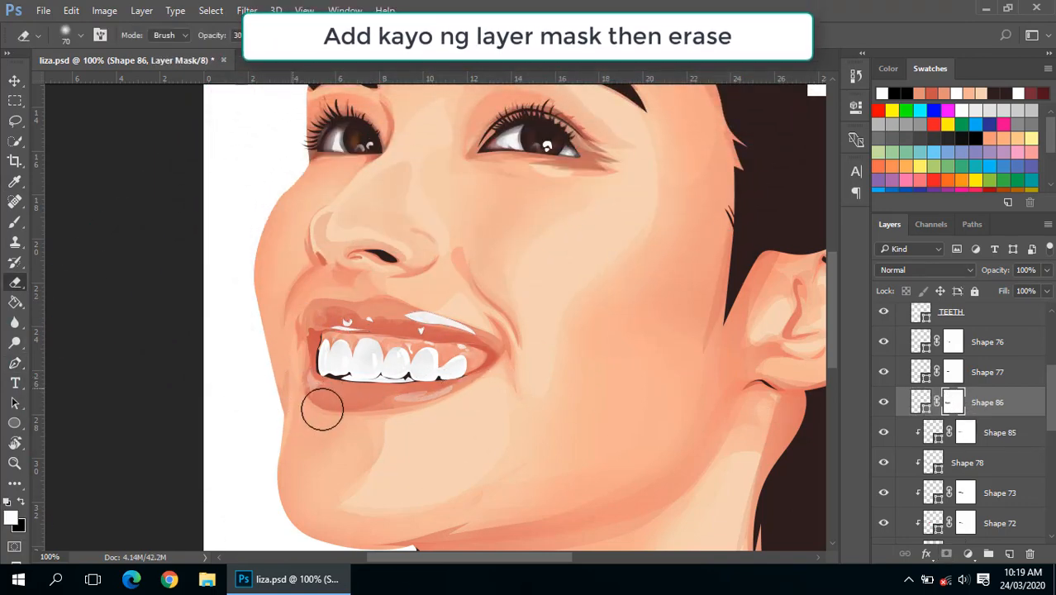
{"action": "mouse_move", "coordinate": [414, 309]}
{"action": "left_mouse_down"}
{"action": "mouse_move", "coordinate": [324, 324]}
{"action": "mouse_move", "coordinate": [466, 338]}
{"action": "mouse_move", "coordinate": [413, 311]}
{"action": "mouse_move", "coordinate": [432, 338]}
{"action": "mouse_move", "coordinate": [497, 349]}
{"action": "mouse_move", "coordinate": [436, 338]}
{"action": "mouse_move", "coordinate": [428, 391]}
{"action": "mouse_move", "coordinate": [400, 394]}
{"action": "left_mouse_up"}
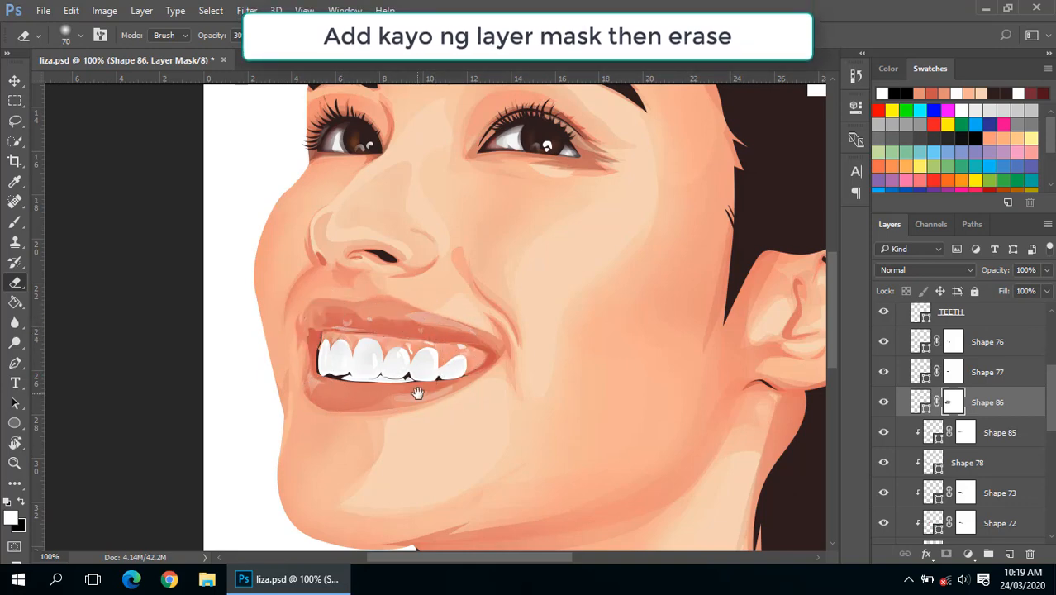
Examine the softened lip highlights up close and in the context of the whole portrait.
{"action": "left_click", "coordinate": [418, 374], "text": "alt"}
{"action": "left_click", "coordinate": [418, 373], "text": "alt"}
{"action": "left_click", "coordinate": [432, 372], "text": "alt"}
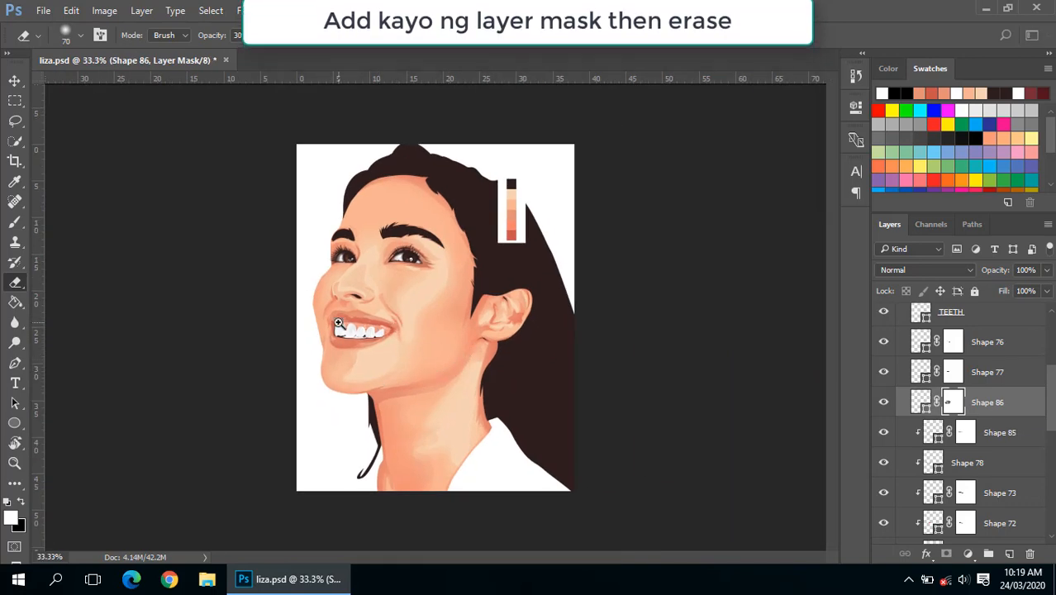
{"action": "scroll", "coordinate": [338, 323], "scroll_direction": "up", "scroll_amount": 3}
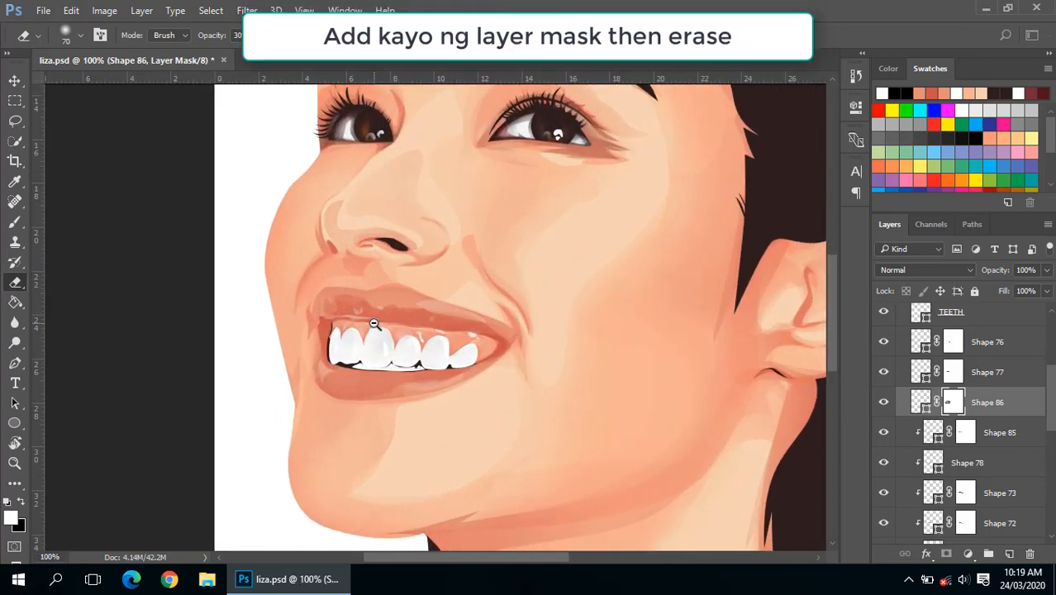
{"action": "scroll", "coordinate": [374, 323], "scroll_direction": "down", "scroll_amount": 2}
{"action": "scroll", "coordinate": [384, 335], "scroll_direction": "up", "scroll_amount": 3}
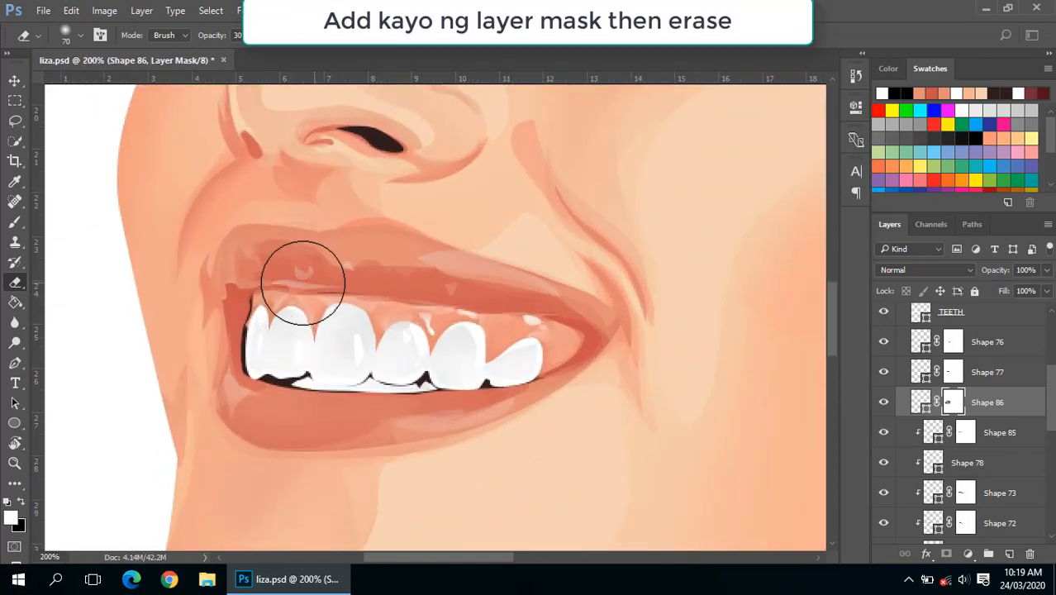
{"action": "scroll", "coordinate": [351, 339], "scroll_direction": "down", "scroll_amount": 2}
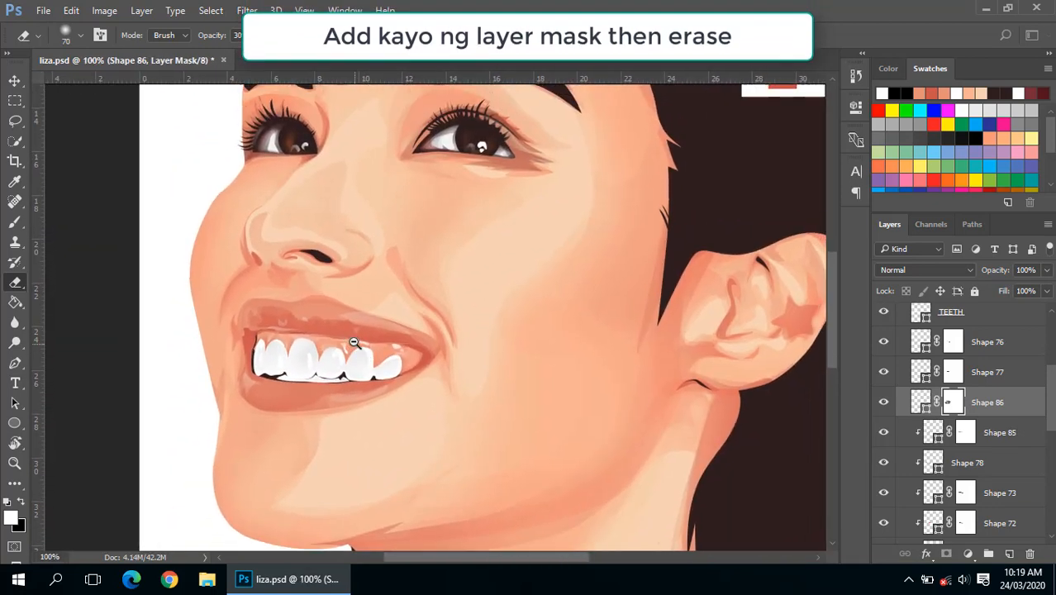
{"action": "scroll", "coordinate": [354, 341], "scroll_direction": "down", "scroll_amount": 2}
{"action": "scroll", "coordinate": [333, 342], "scroll_direction": "down", "scroll_amount": 1}
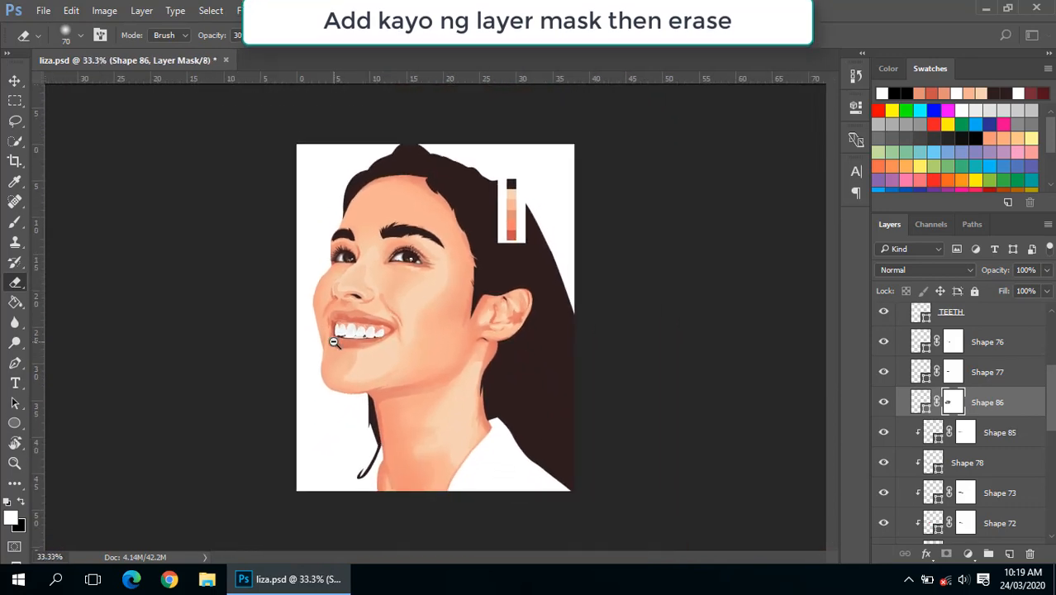